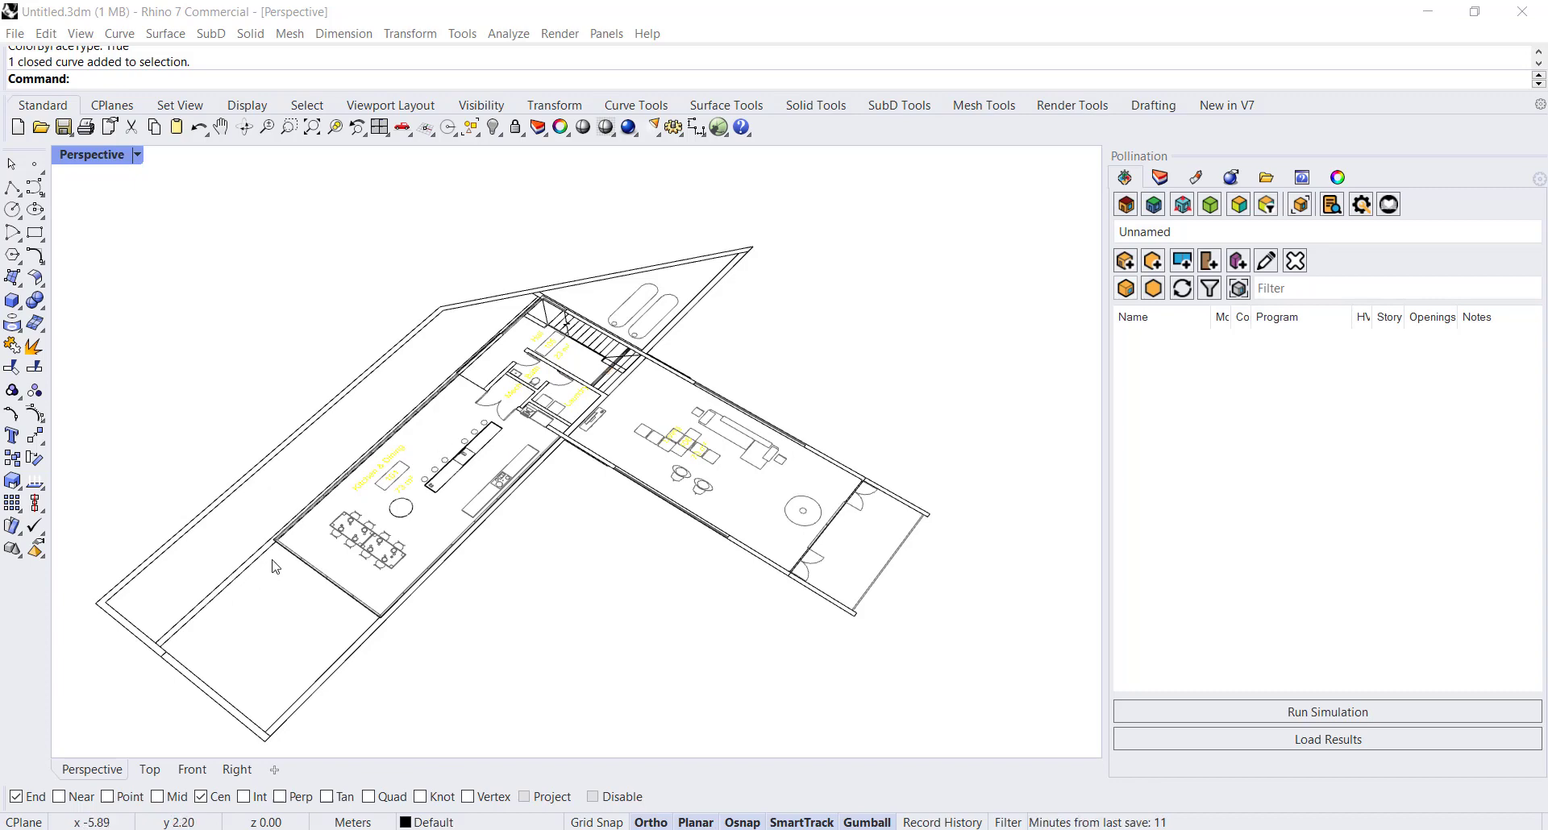
# - Select the building's outer wall outline on the plan, then clear the selection
pyautogui.scroll(10, 266, 542)
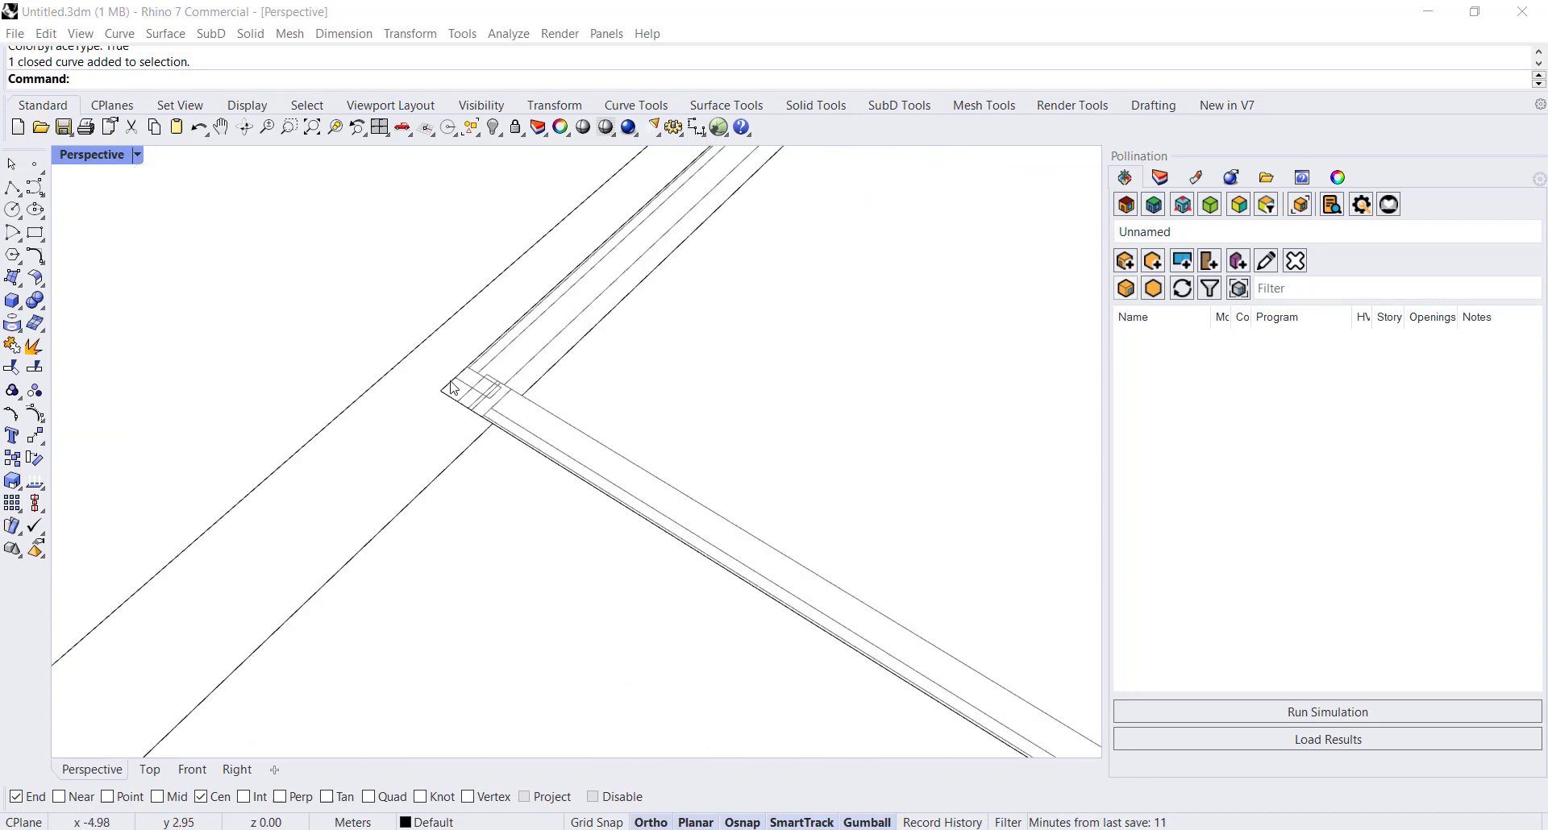
pyautogui.click(450, 387)
pyautogui.scroll(-5, 283, 518)
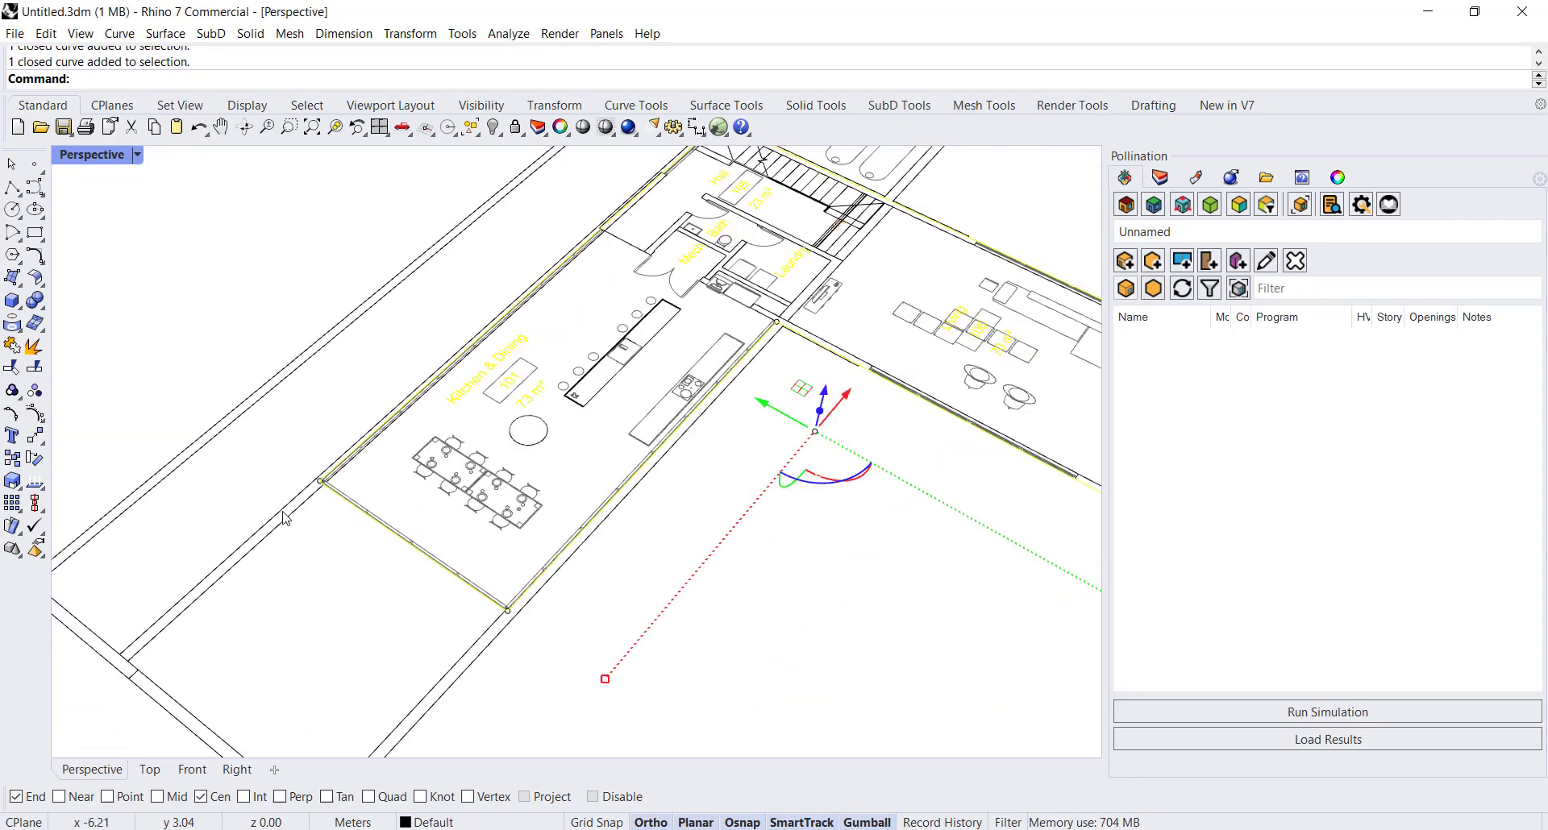
pyautogui.scroll(-3, 614, 364)
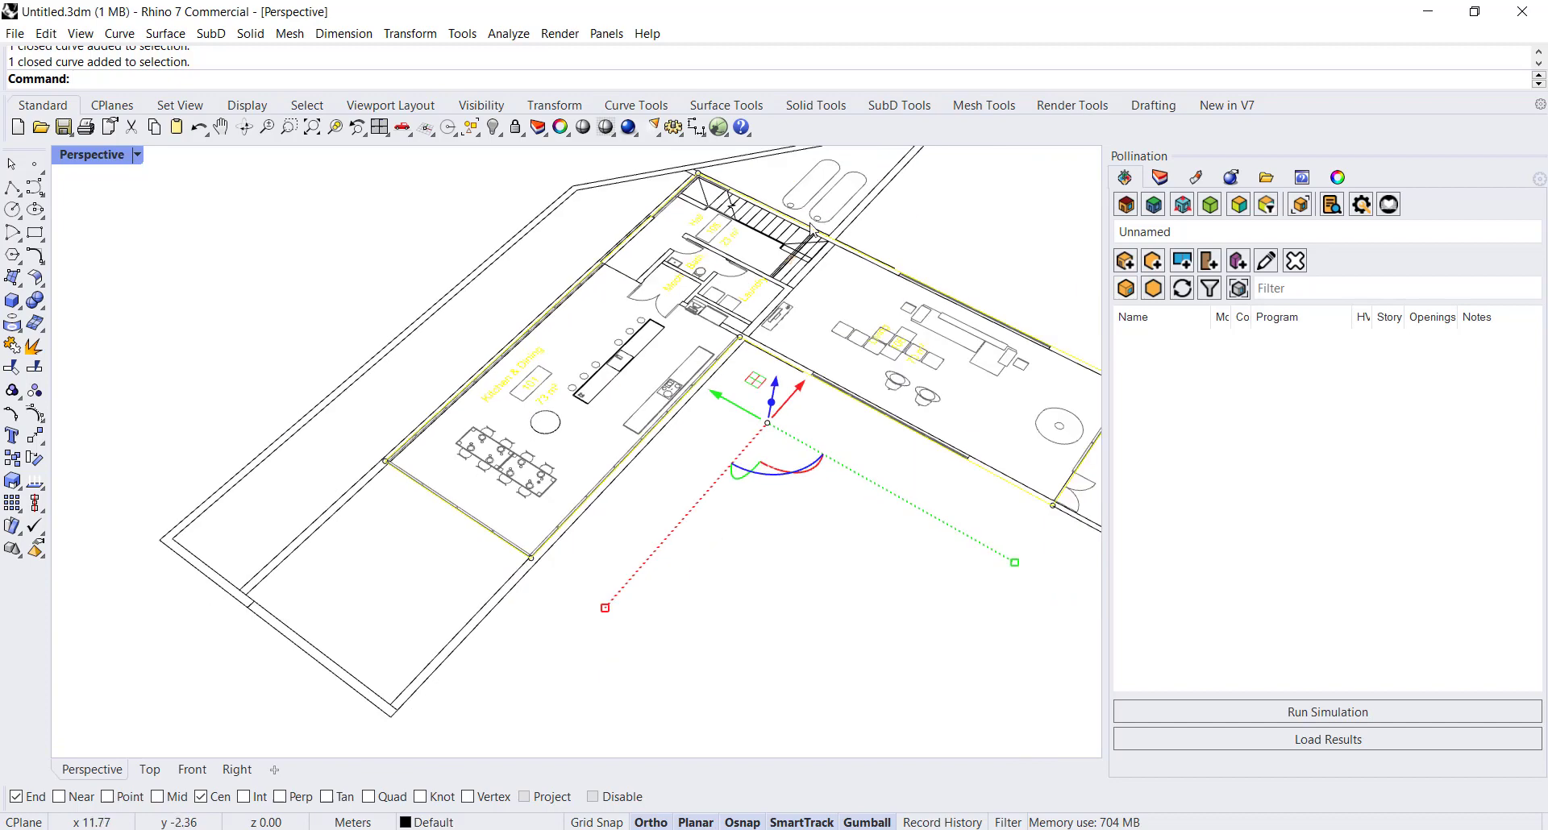
pyautogui.click(795, 508)
pyautogui.scroll(-2, 349, 454)
pyautogui.scroll(2, 711, 271)
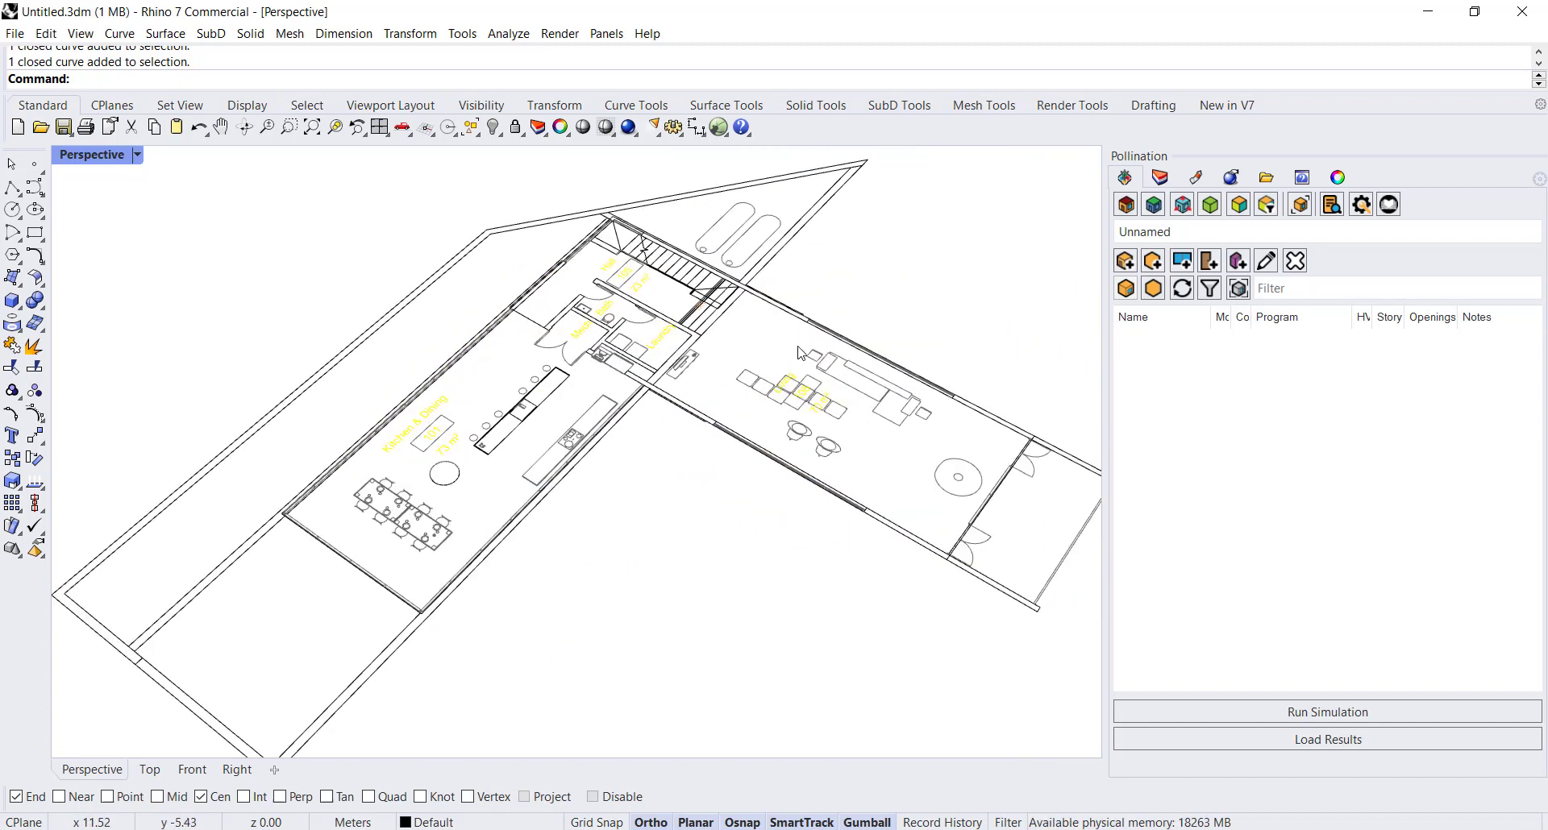
# - Start a Freeform Pollination room twice, cancelling each attempt after its first corner
pyautogui.click(1131, 267)
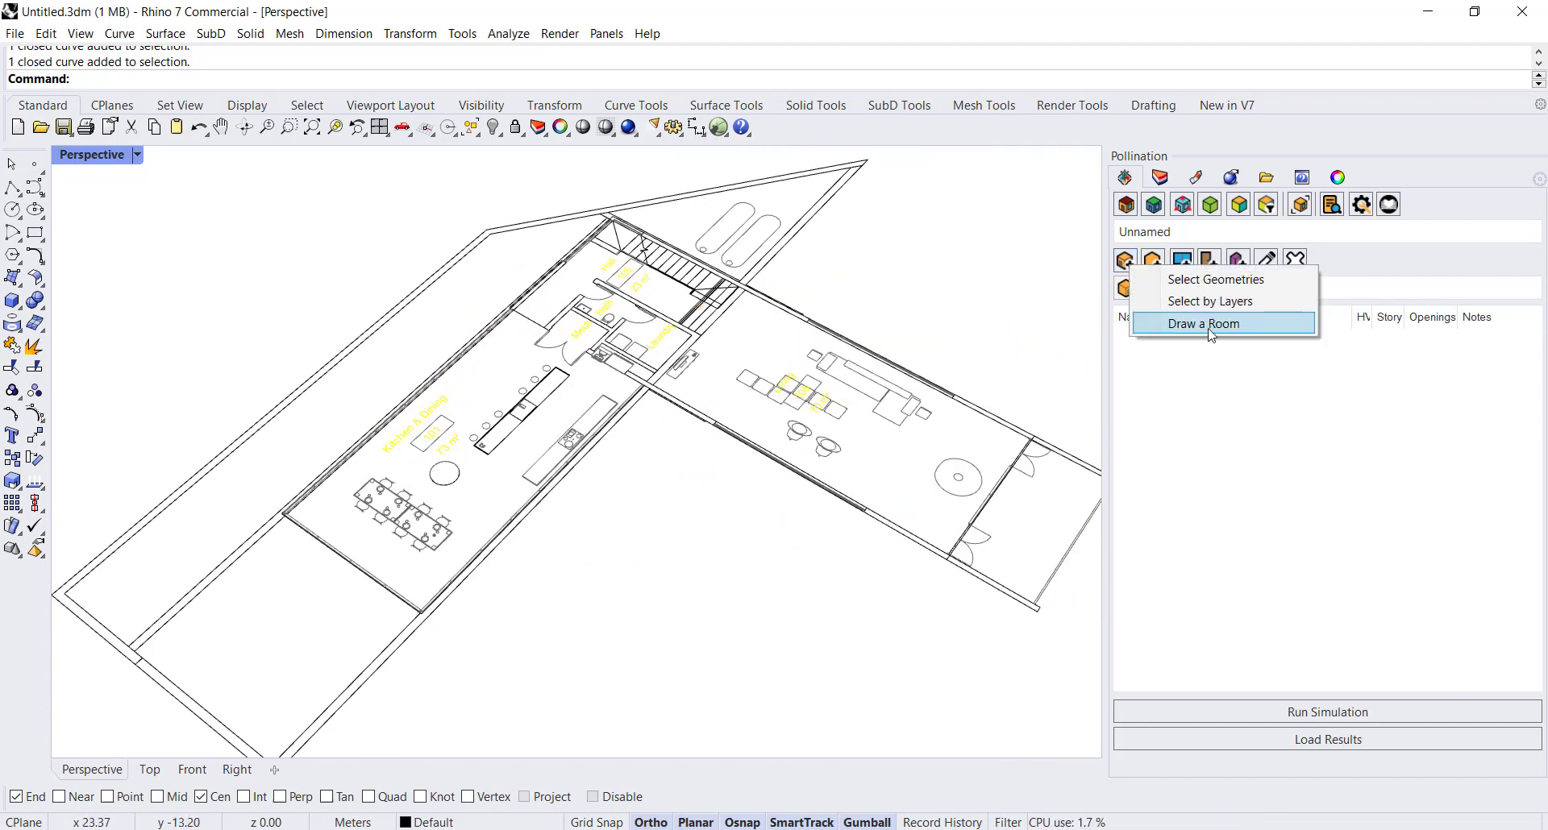
pyautogui.click(1212, 328)
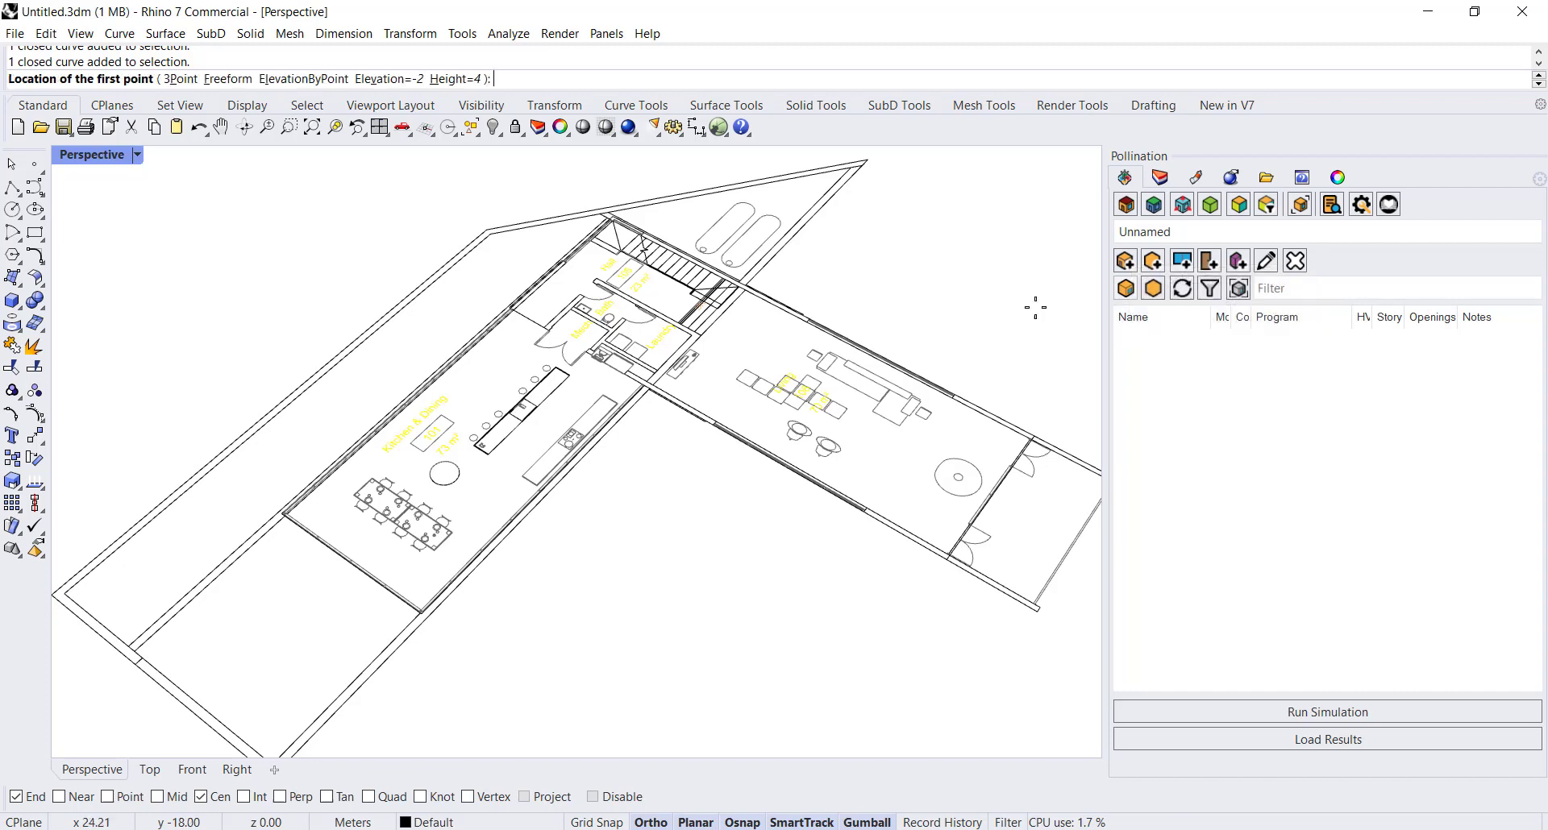
pyautogui.click(228, 79)
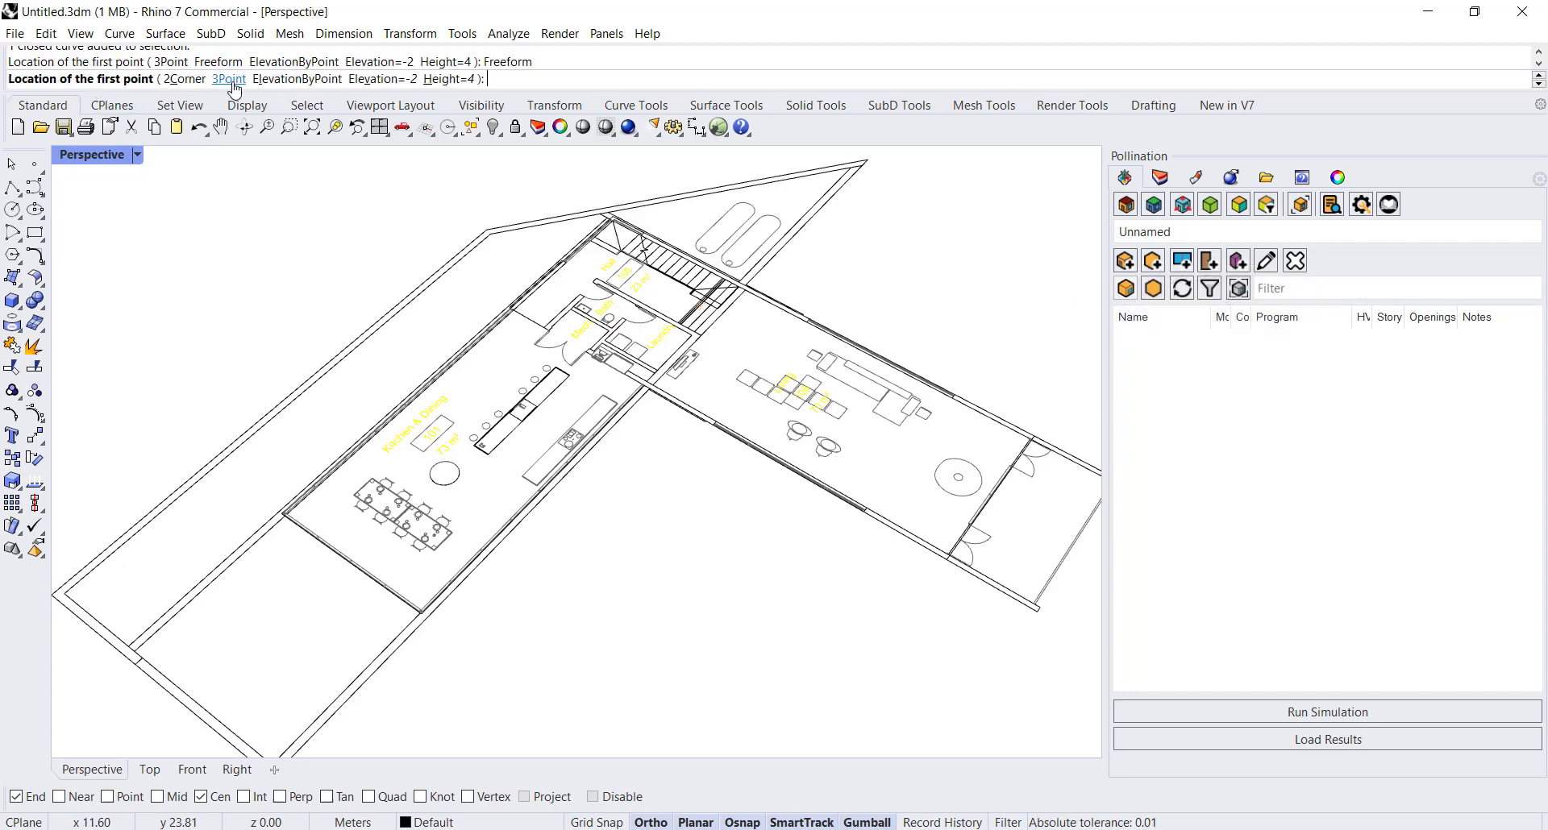
pyautogui.scroll(10, 283, 536)
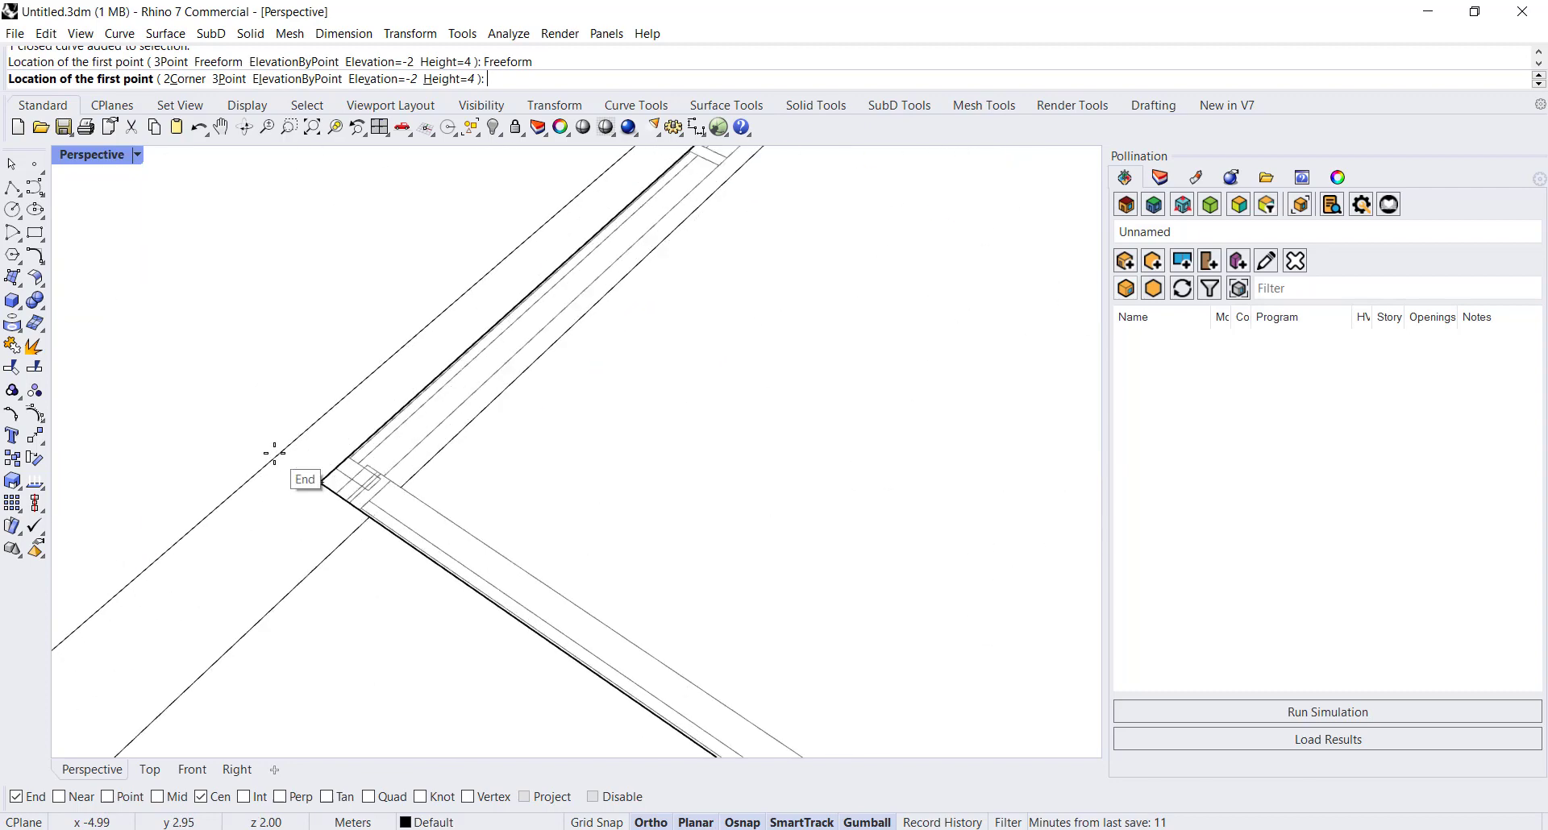
pyautogui.click(316, 487)
pyautogui.scroll(-6, 313, 486)
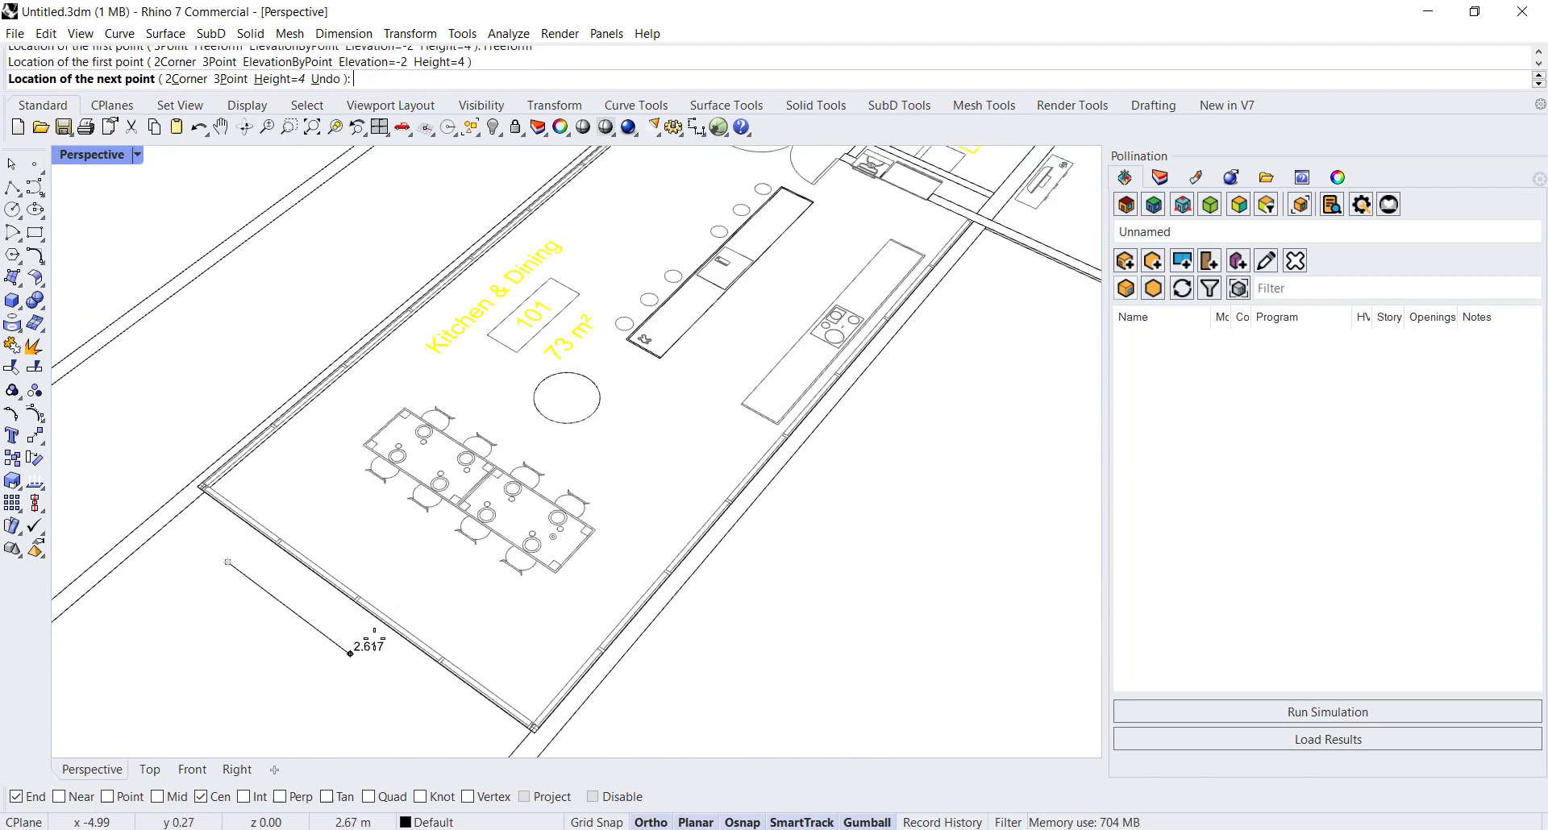
pyautogui.press('Escape')
pyautogui.scroll(6, 185, 485)
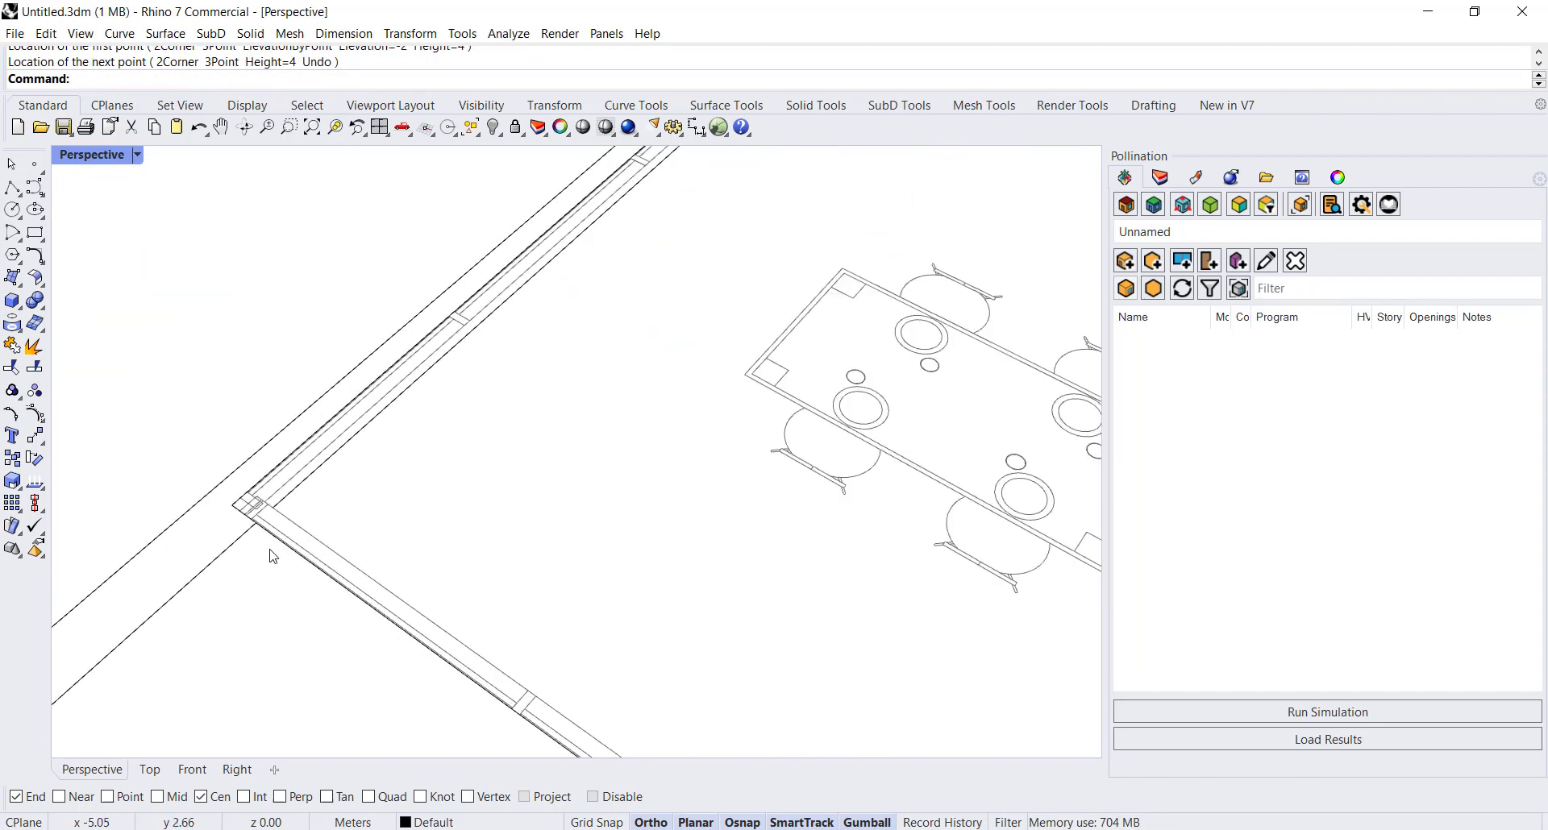
pyautogui.press('Return')
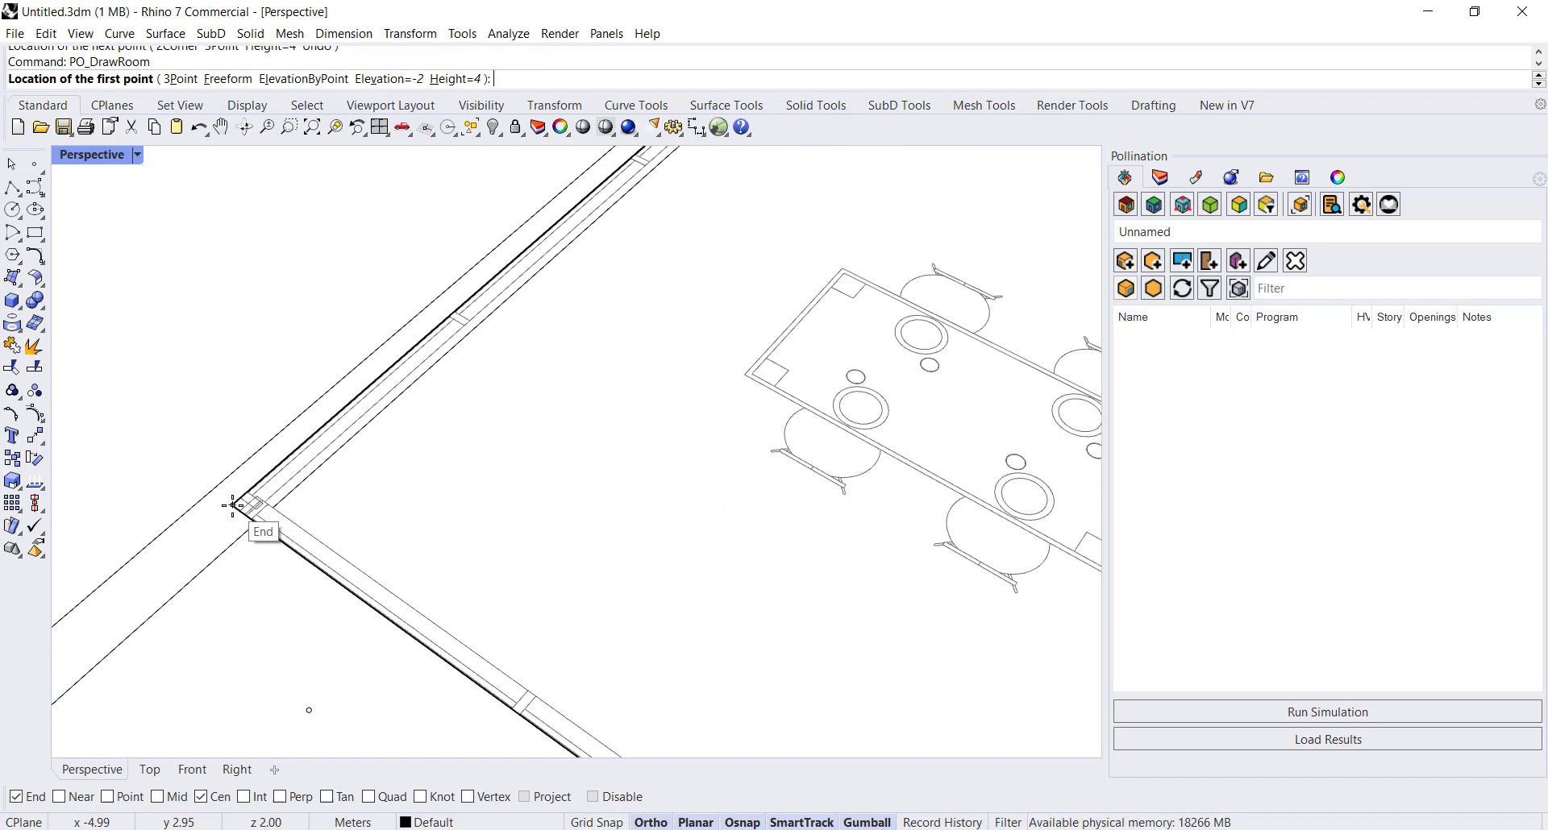
pyautogui.click(231, 505)
pyautogui.scroll(-6, 230, 506)
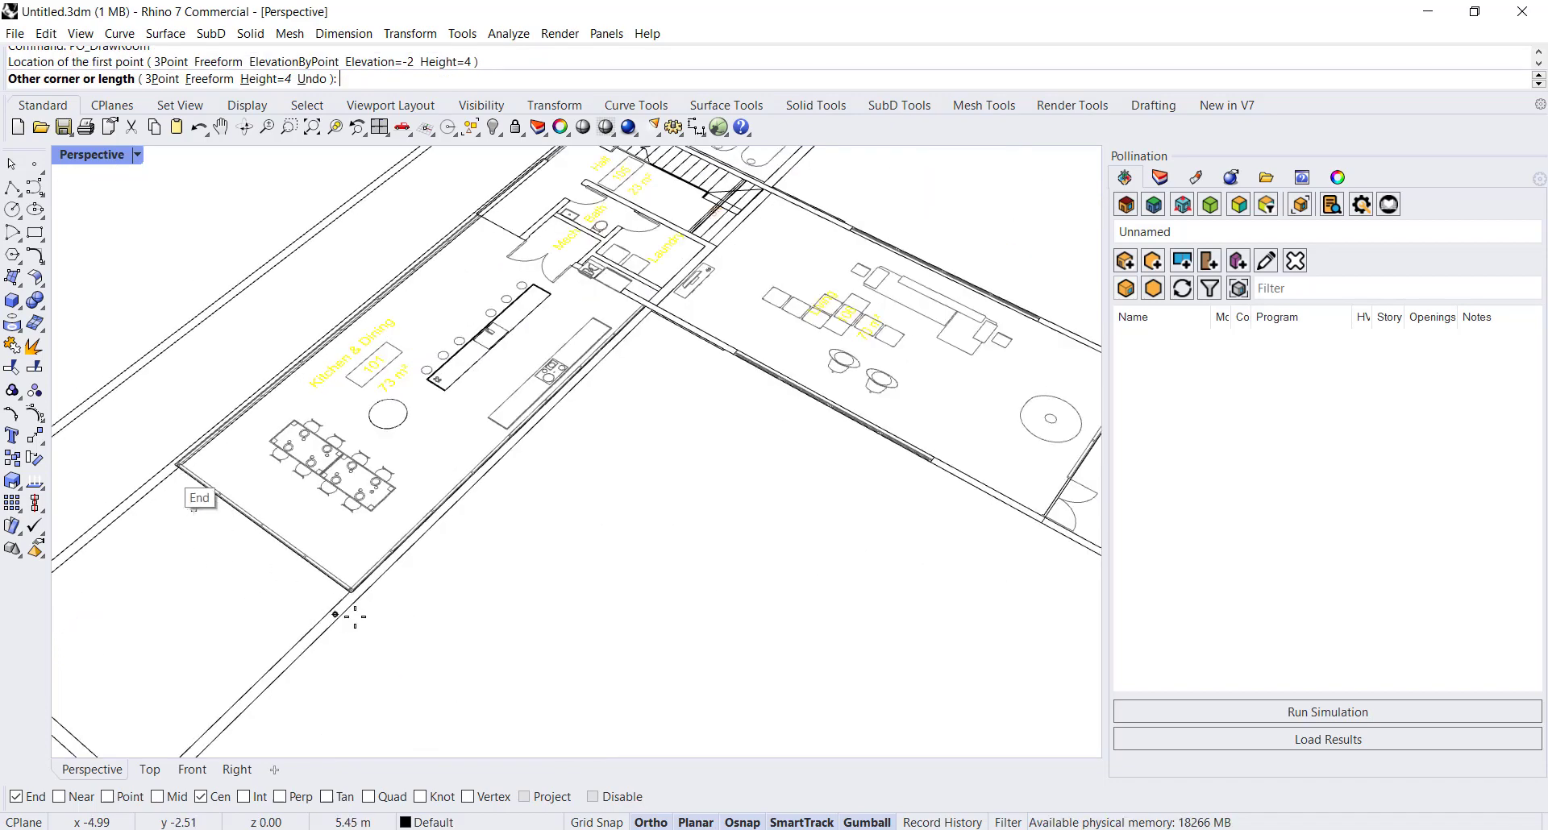
pyautogui.press('Escape')
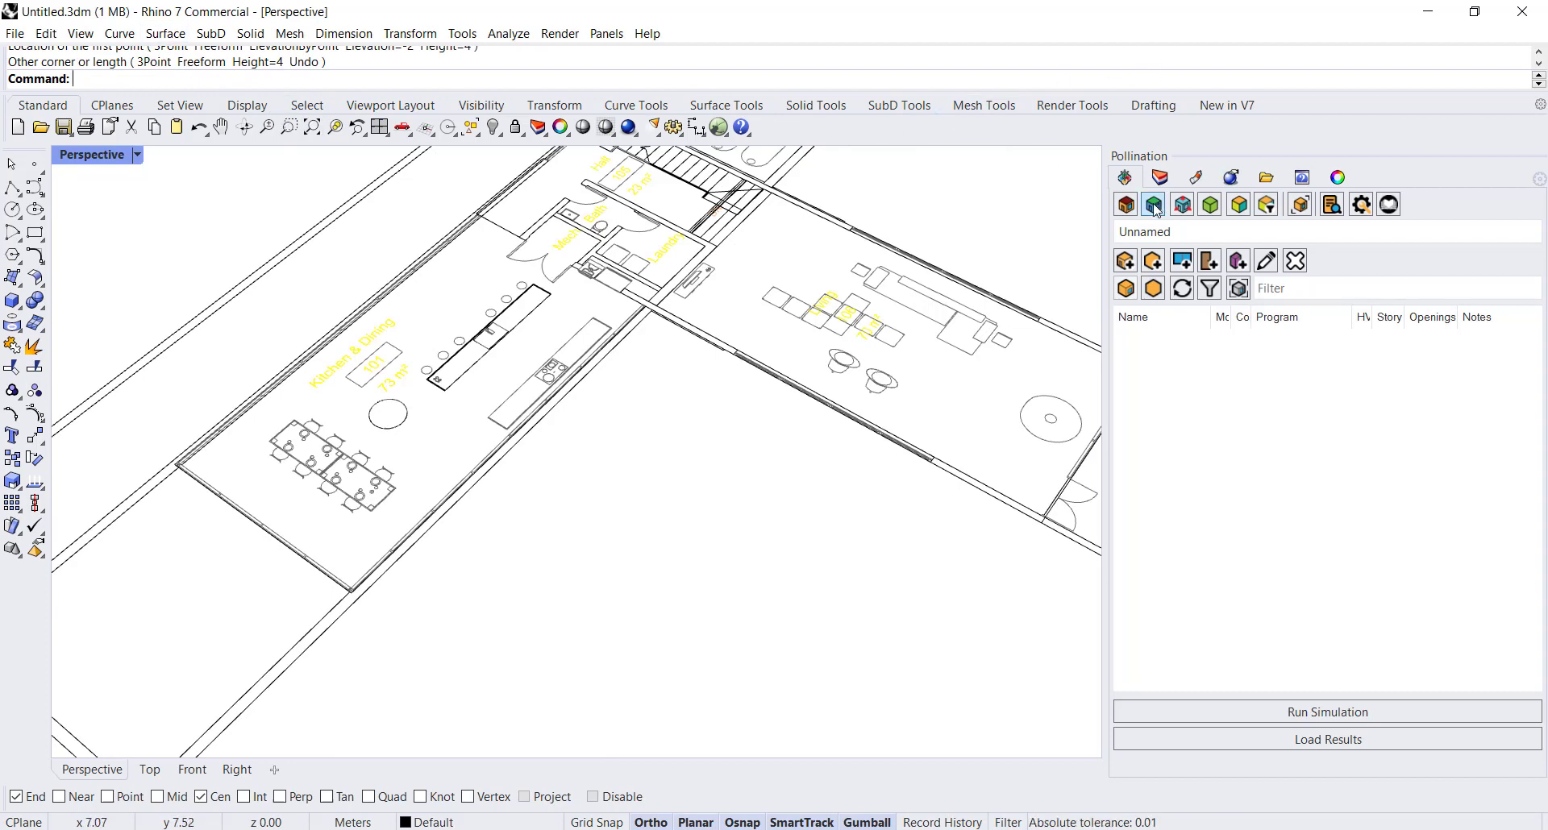
# - Begin a new Freeform room and snap its first three corners to the outer wall corners
pyautogui.click(1125, 263)
pyautogui.click(1194, 319)
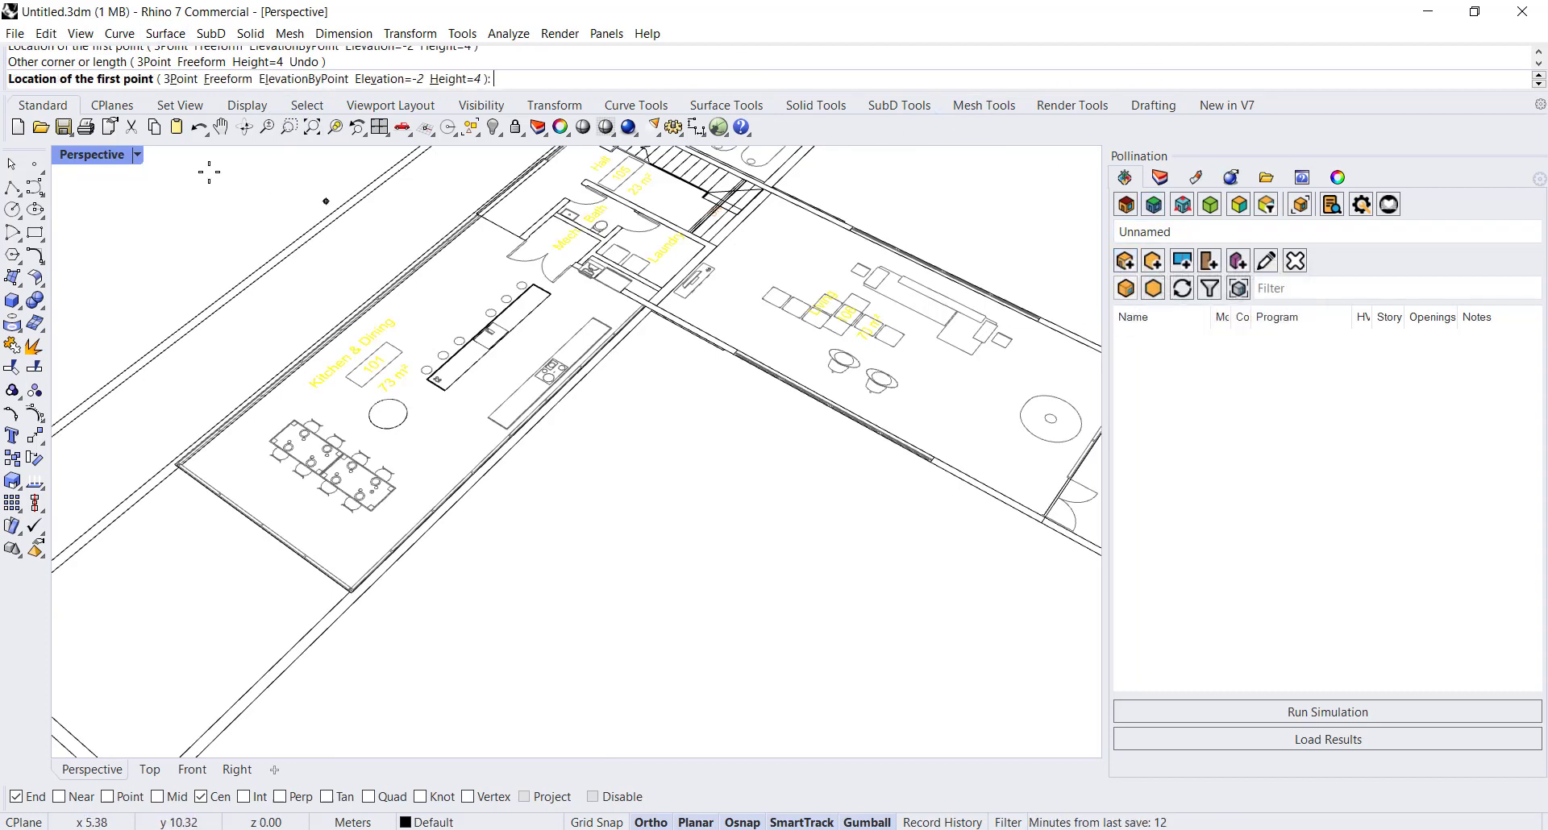
pyautogui.click(228, 79)
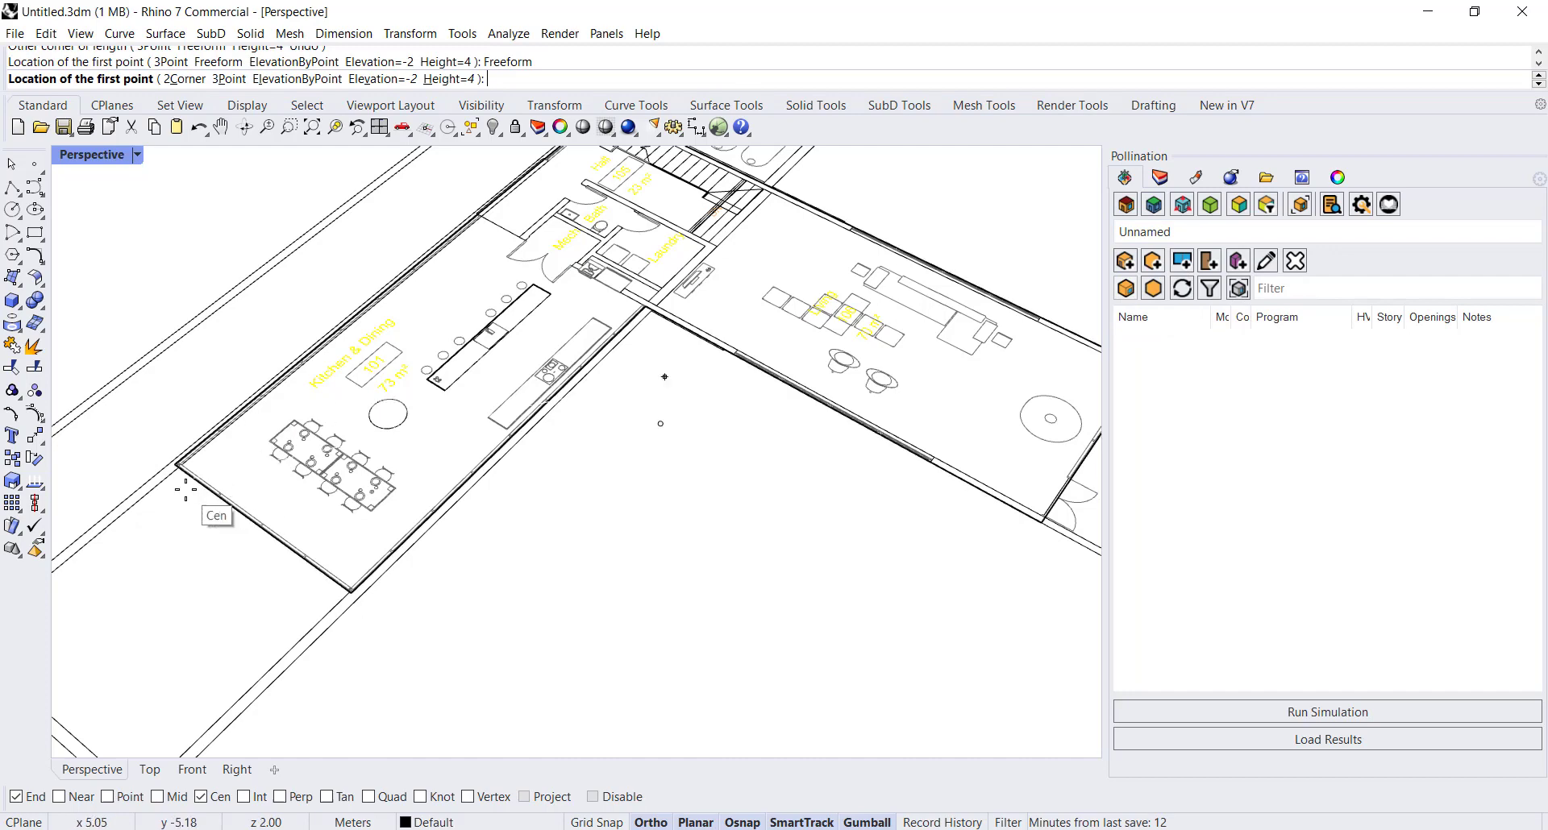
pyautogui.scroll(8, 121, 363)
pyautogui.click(119, 346)
pyautogui.scroll(-6, 119, 347)
pyautogui.scroll(3, 363, 605)
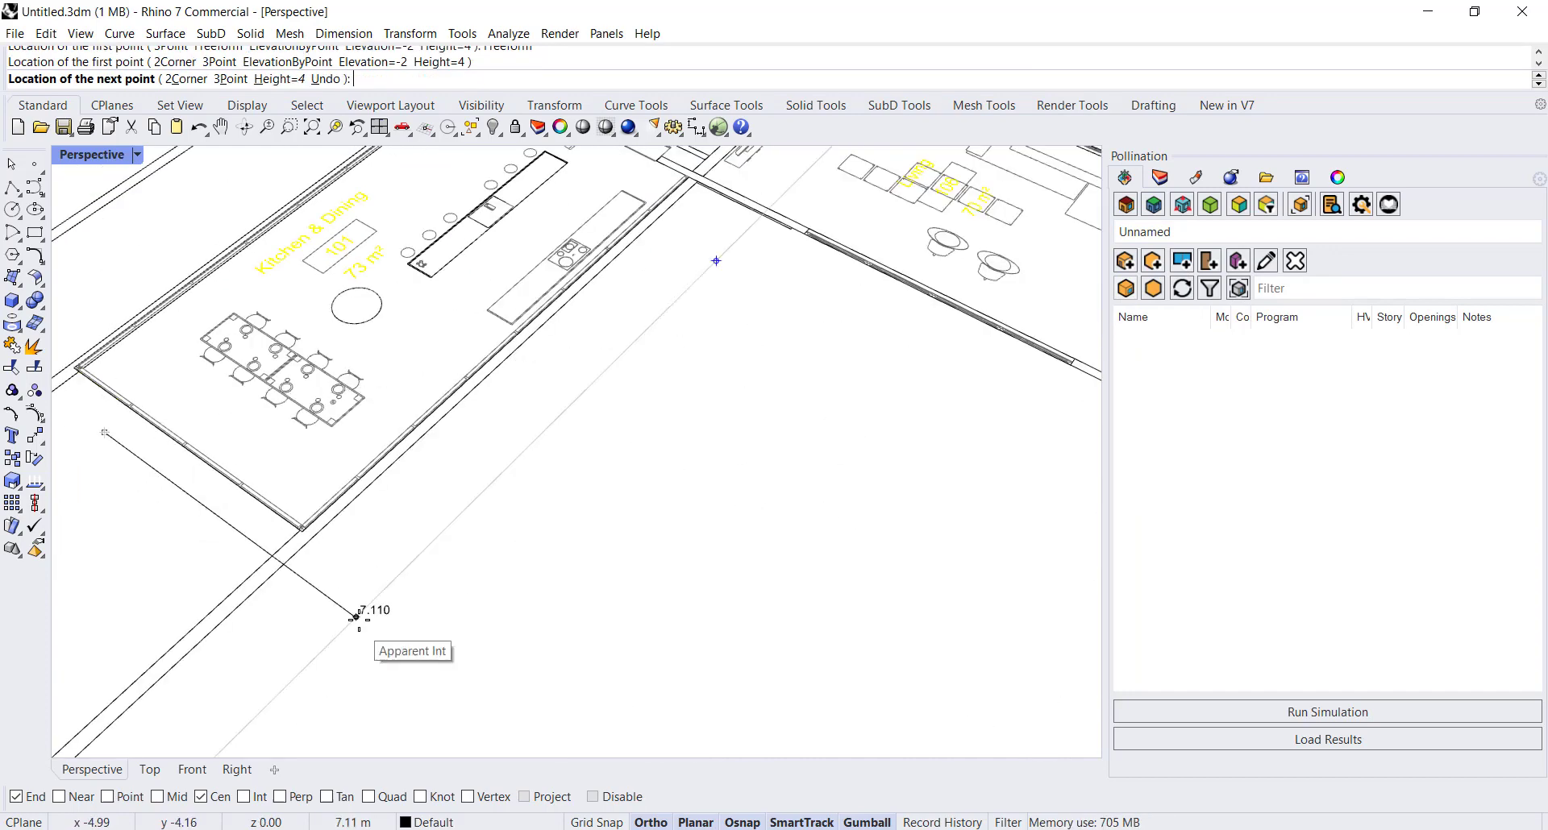
pyautogui.click(305, 532)
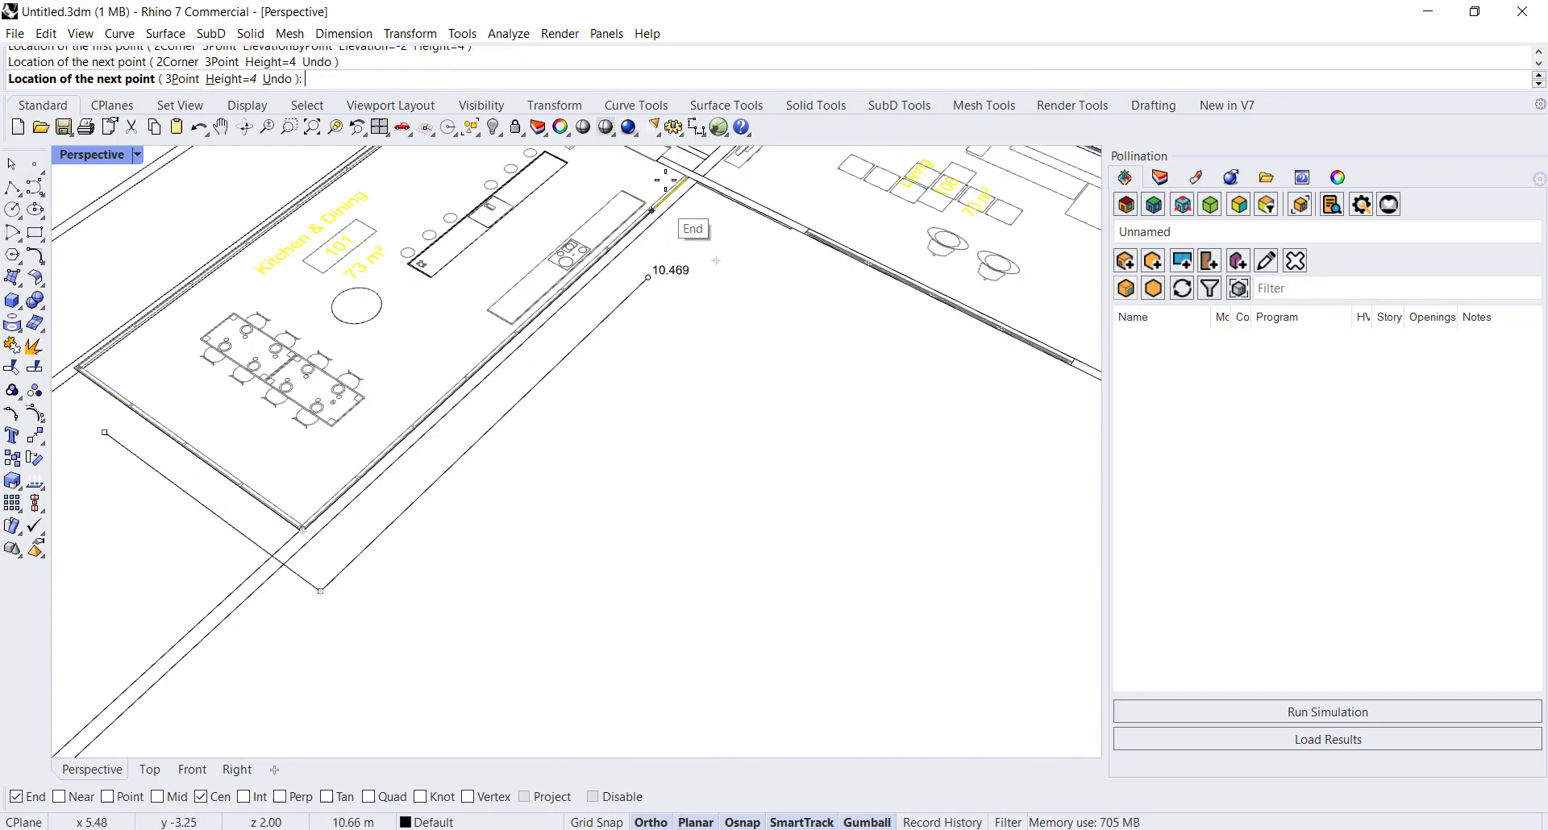
pyautogui.scroll(5, 700, 194)
pyautogui.scroll(2, 700, 193)
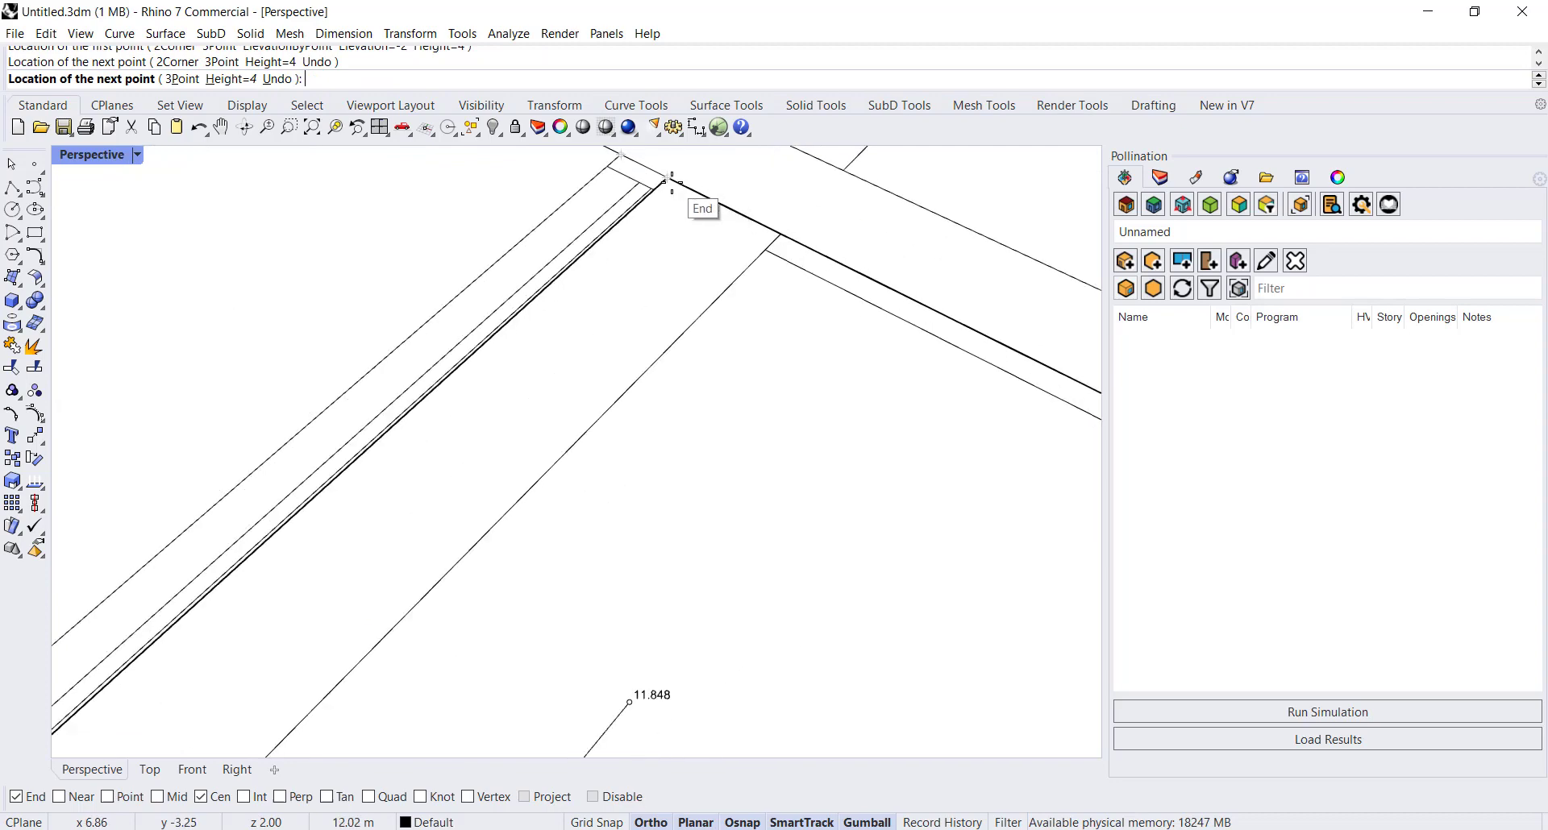
pyautogui.click(691, 190)
# - Add the remaining L-shape corners at the wall corners, viewing the plan's far side
pyautogui.scroll(-5, 567, 292)
pyautogui.scroll(-5, 601, 395)
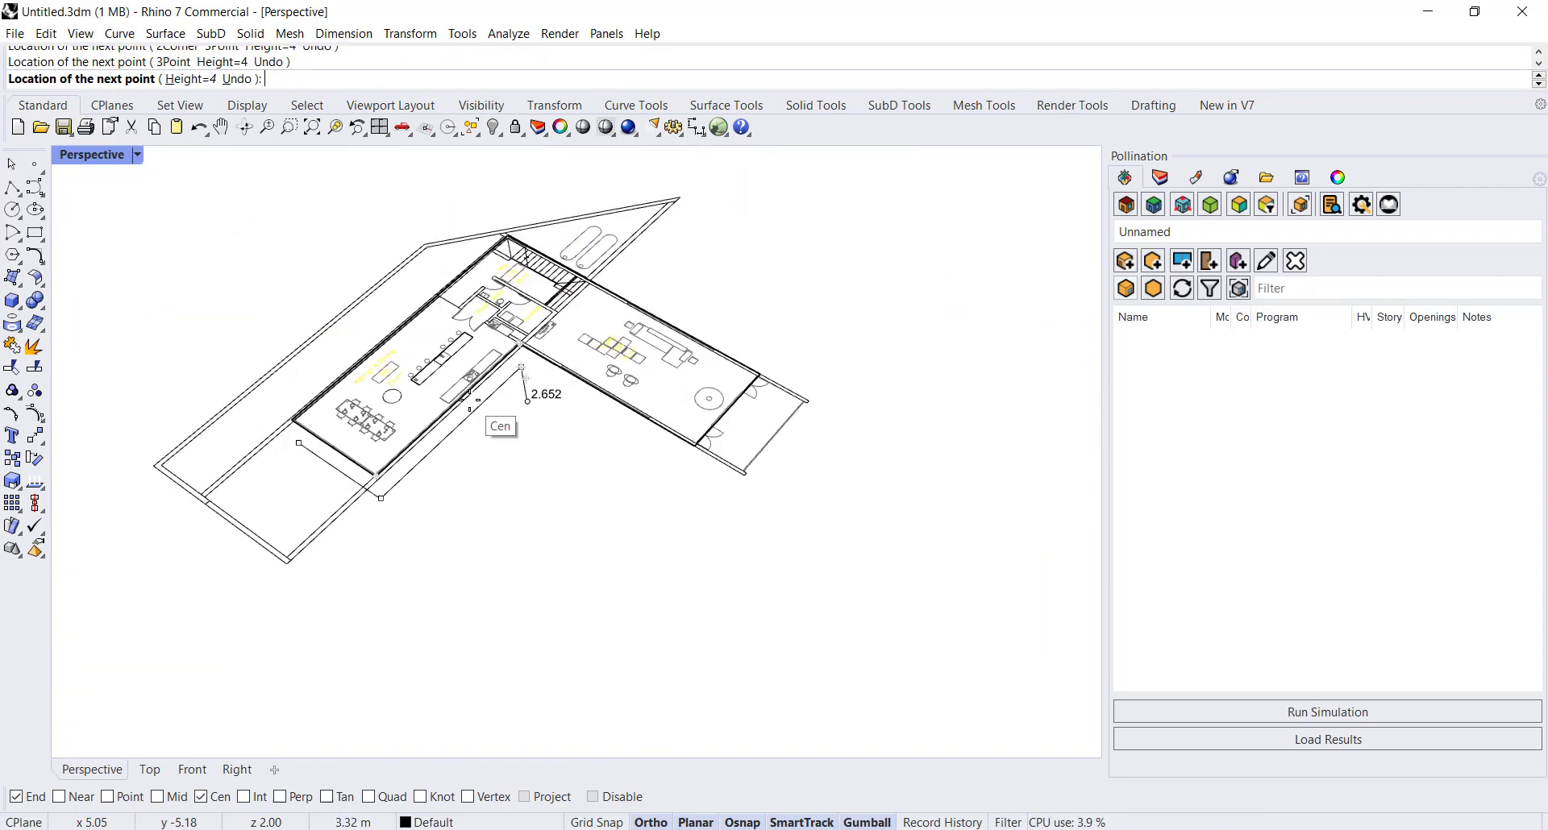
pyautogui.scroll(5, 709, 487)
pyautogui.scroll(4, 709, 487)
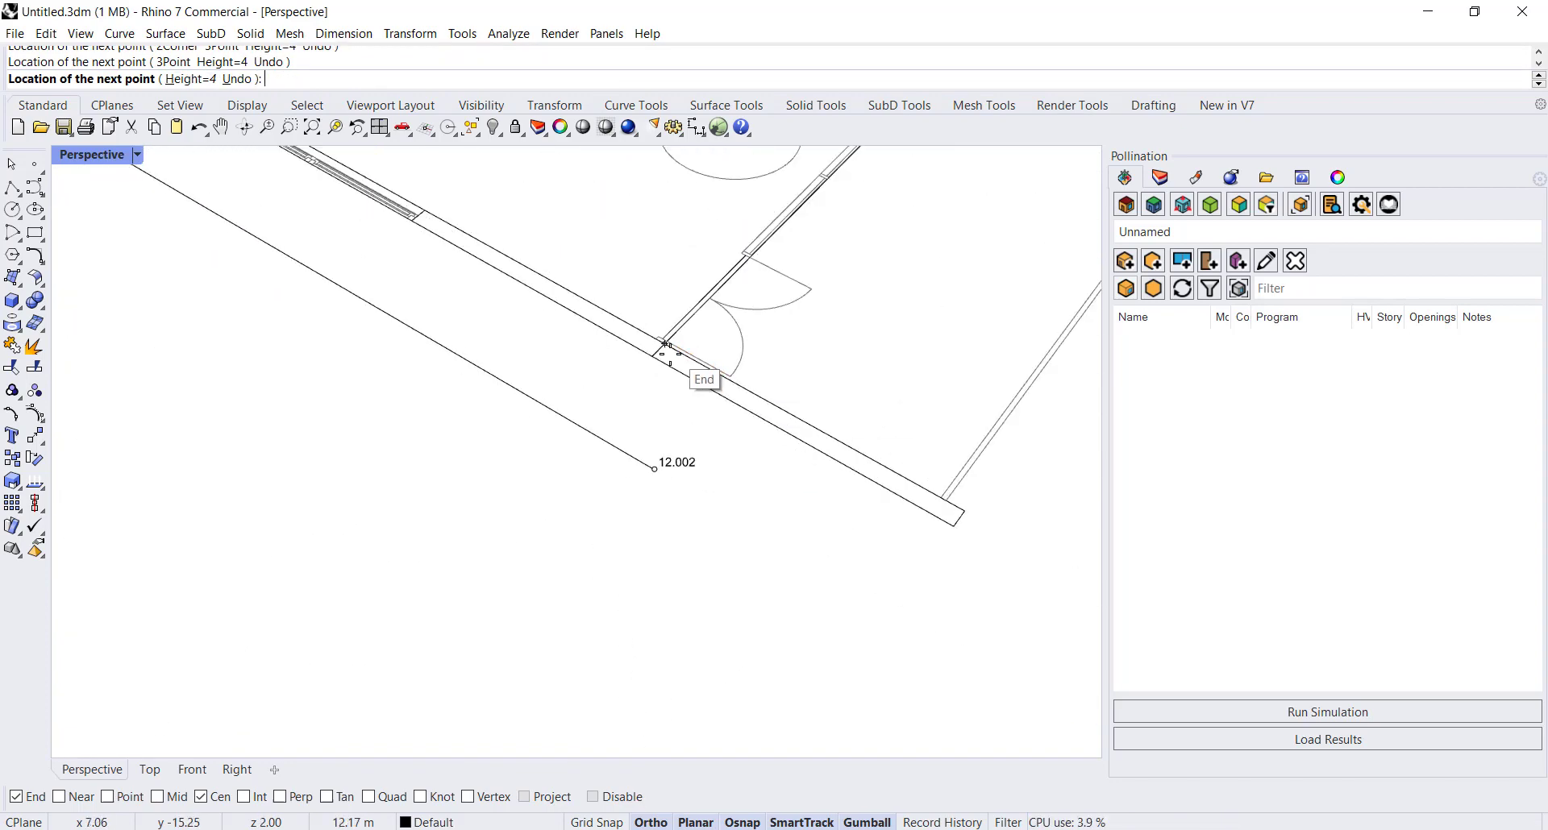
pyautogui.click(642, 481)
pyautogui.scroll(-4, 597, 548)
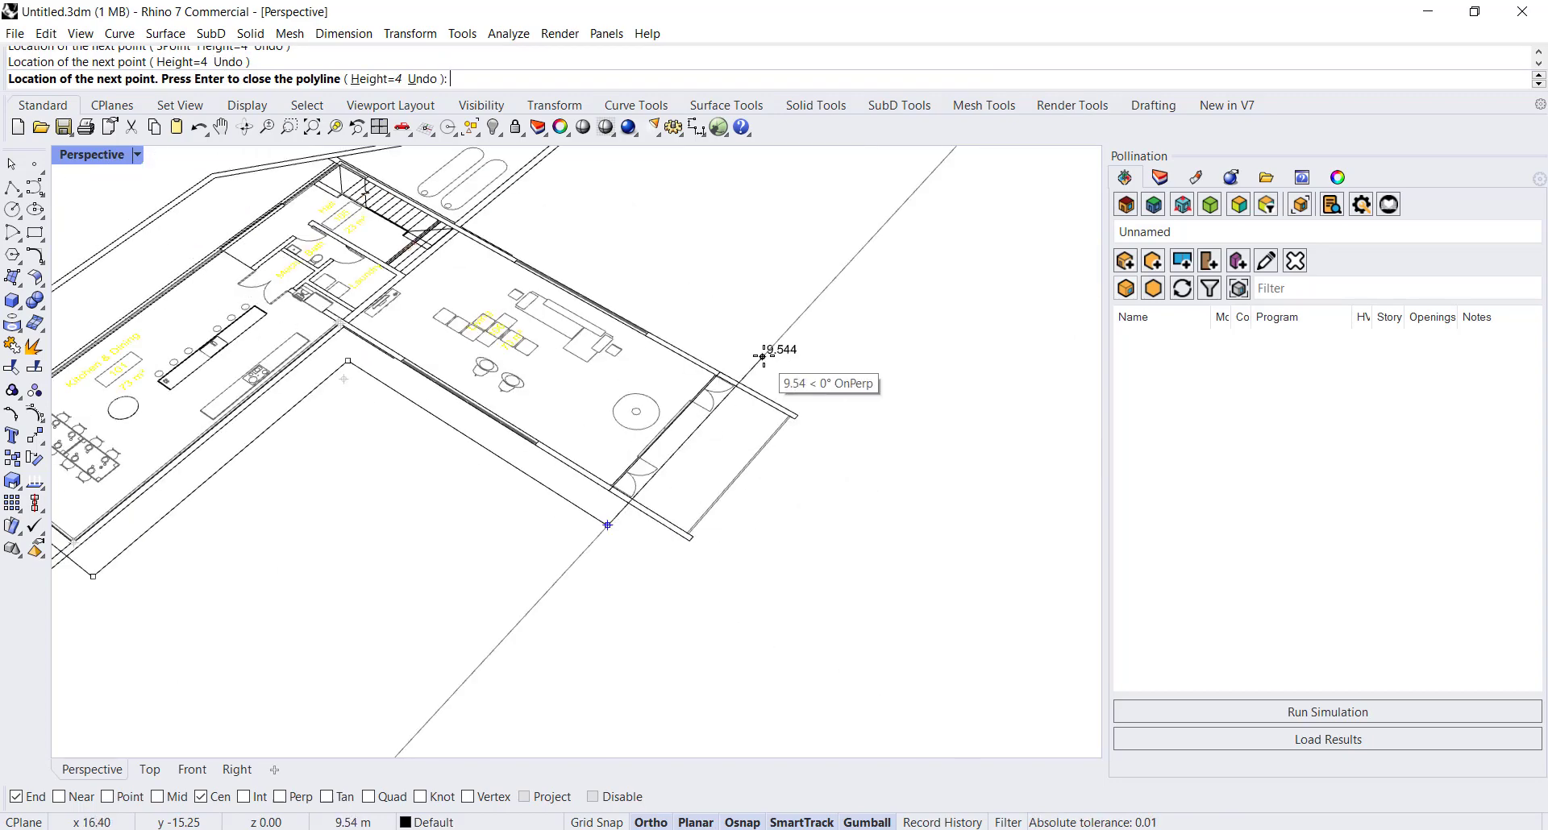
pyautogui.scroll(3, 760, 353)
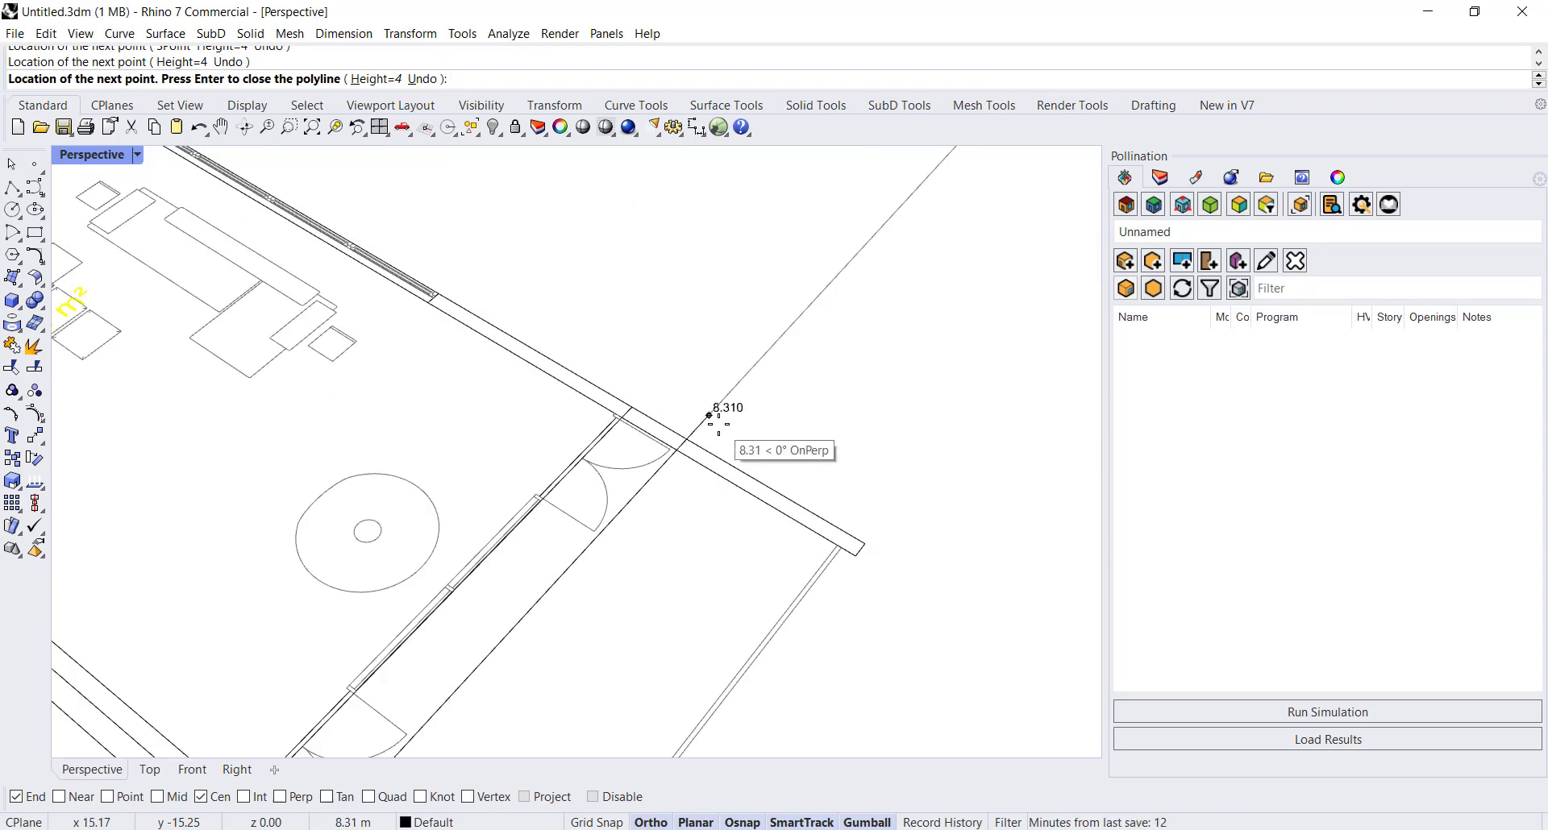
pyautogui.click(636, 420)
pyautogui.scroll(-3, 762, 565)
pyautogui.scroll(-3, 765, 556)
pyautogui.moveTo(326, 355); pyautogui.dragTo(846, 483, button='right')
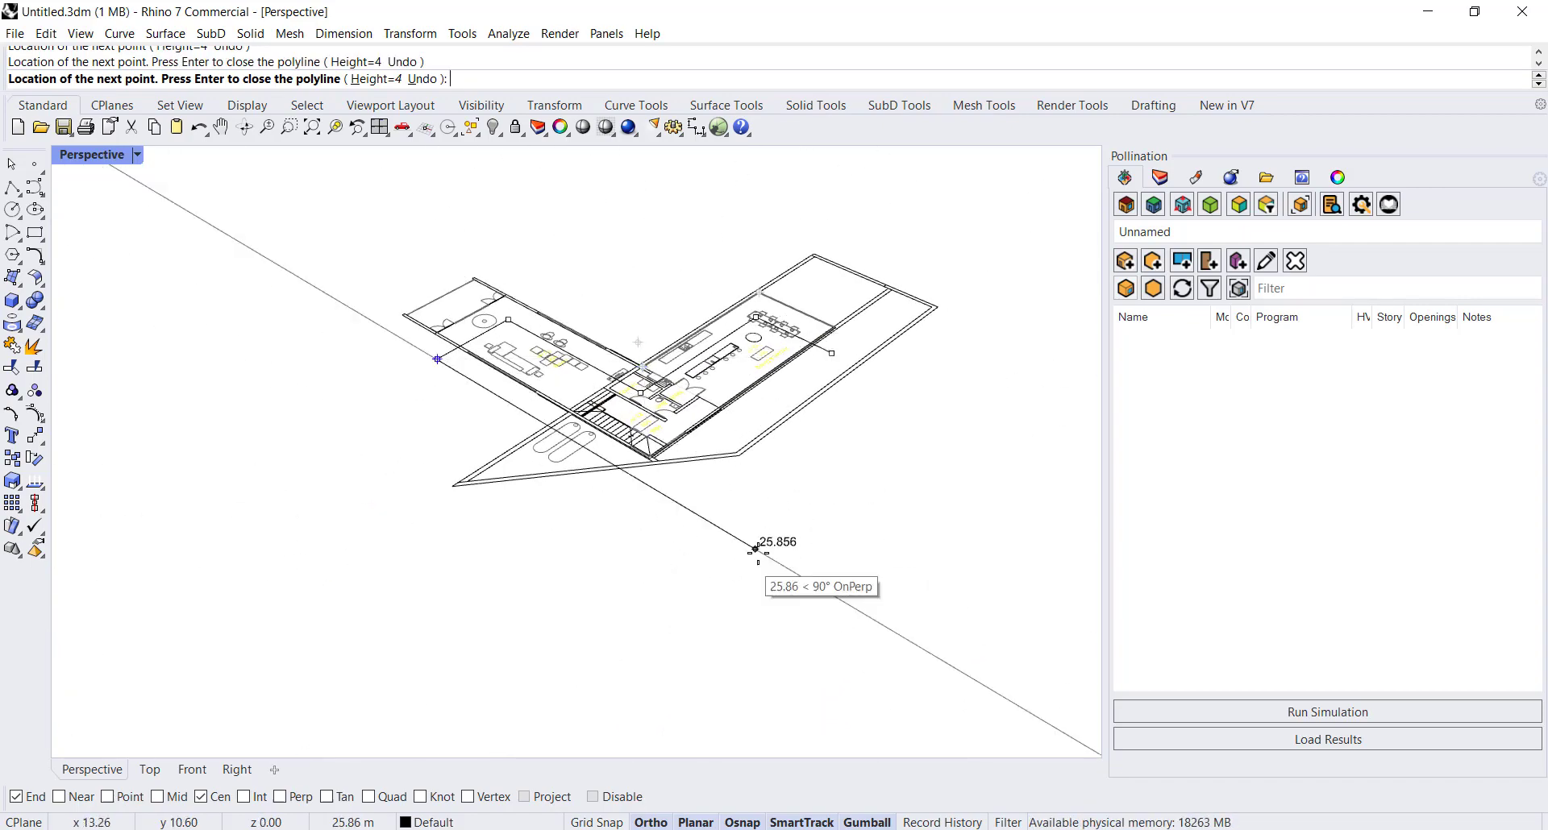
pyautogui.scroll(3, 669, 484)
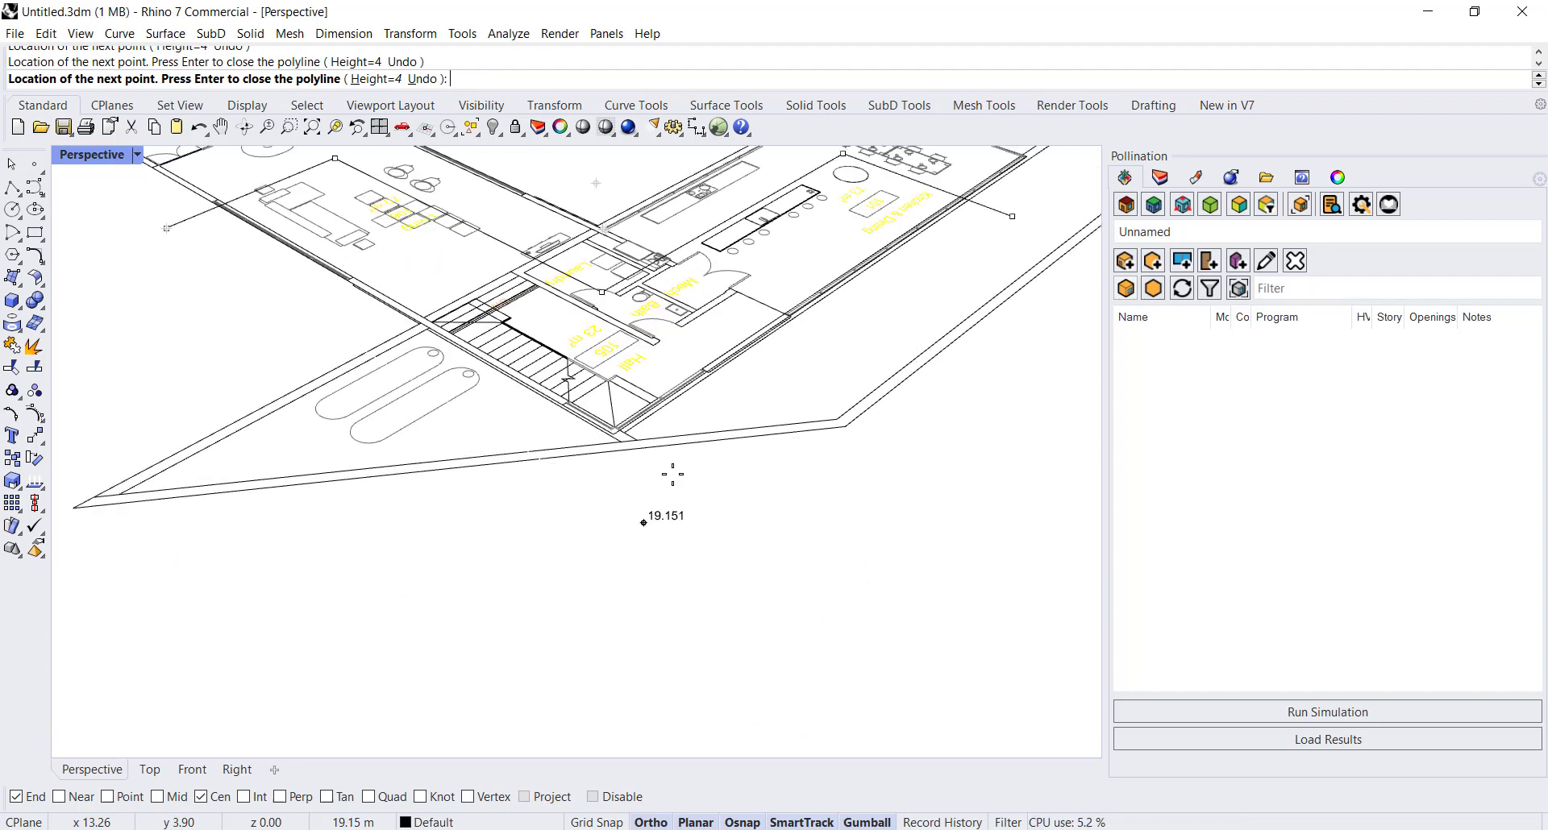
pyautogui.scroll(1, 621, 468)
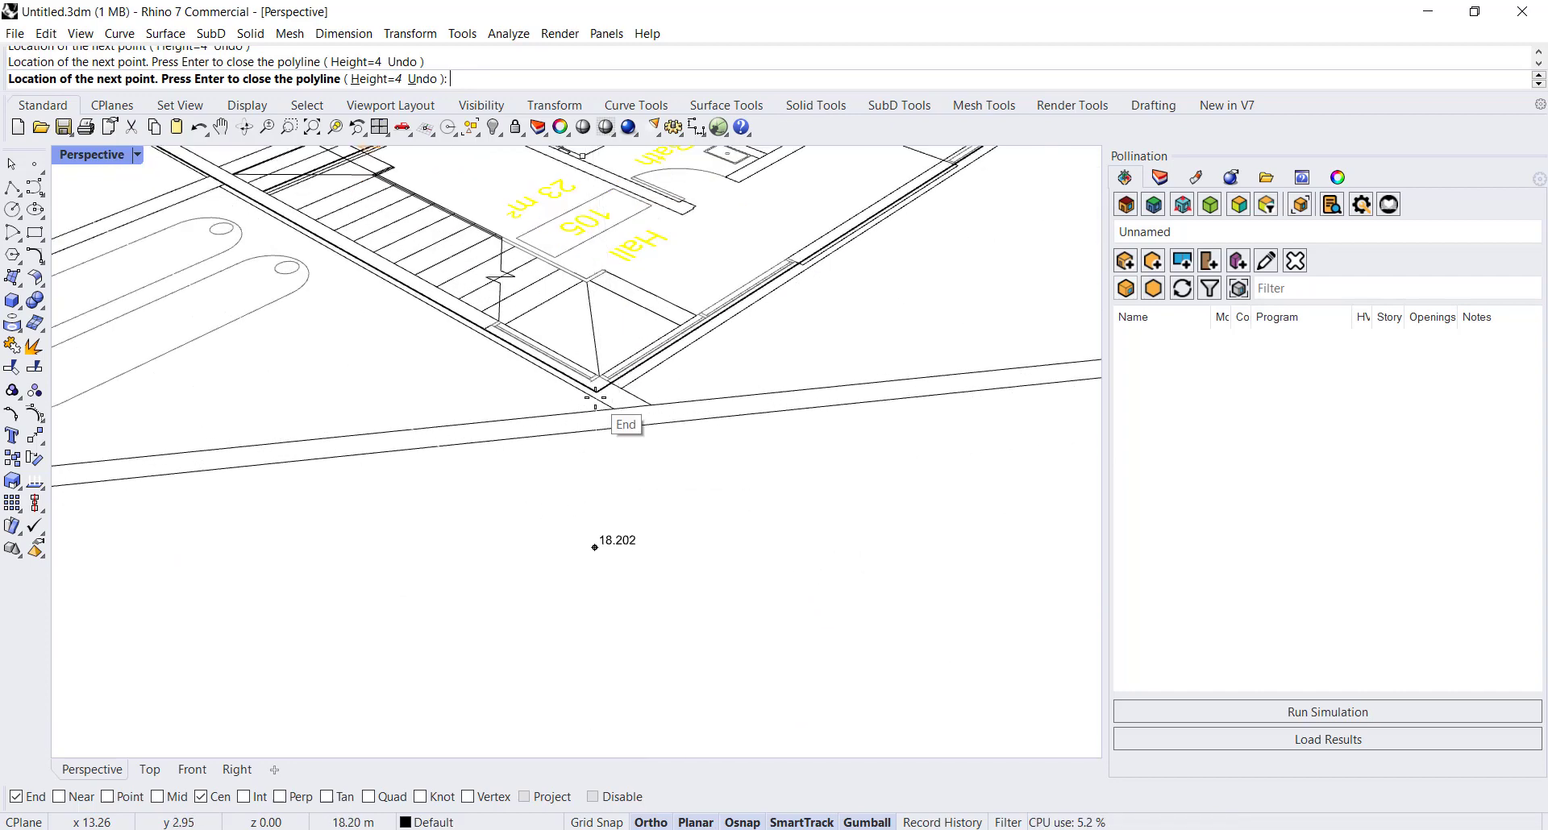
pyautogui.scroll(-5, 536, 582)
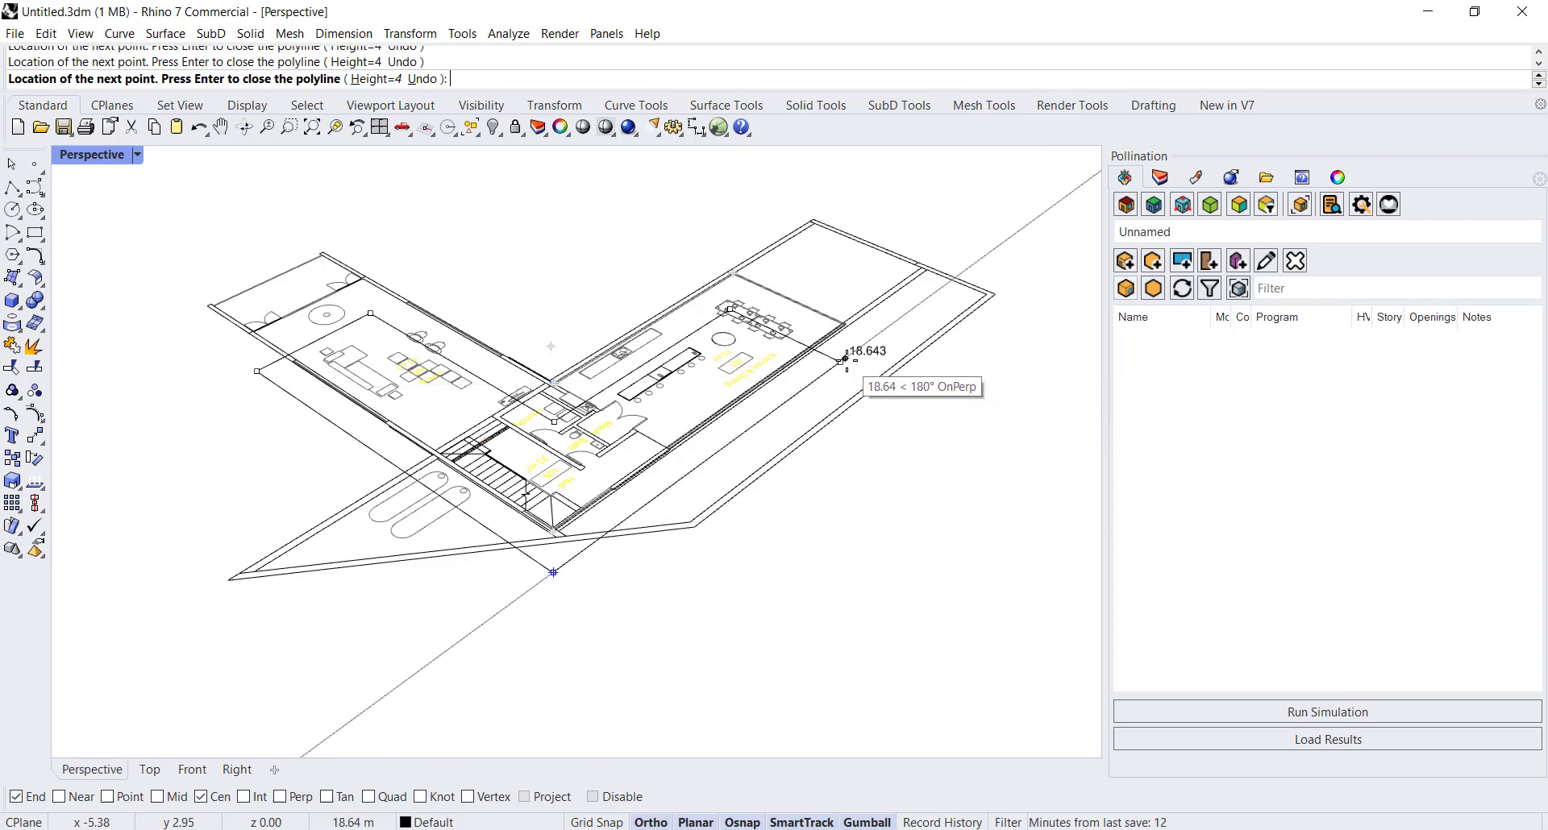
pyautogui.scroll(6, 848, 356)
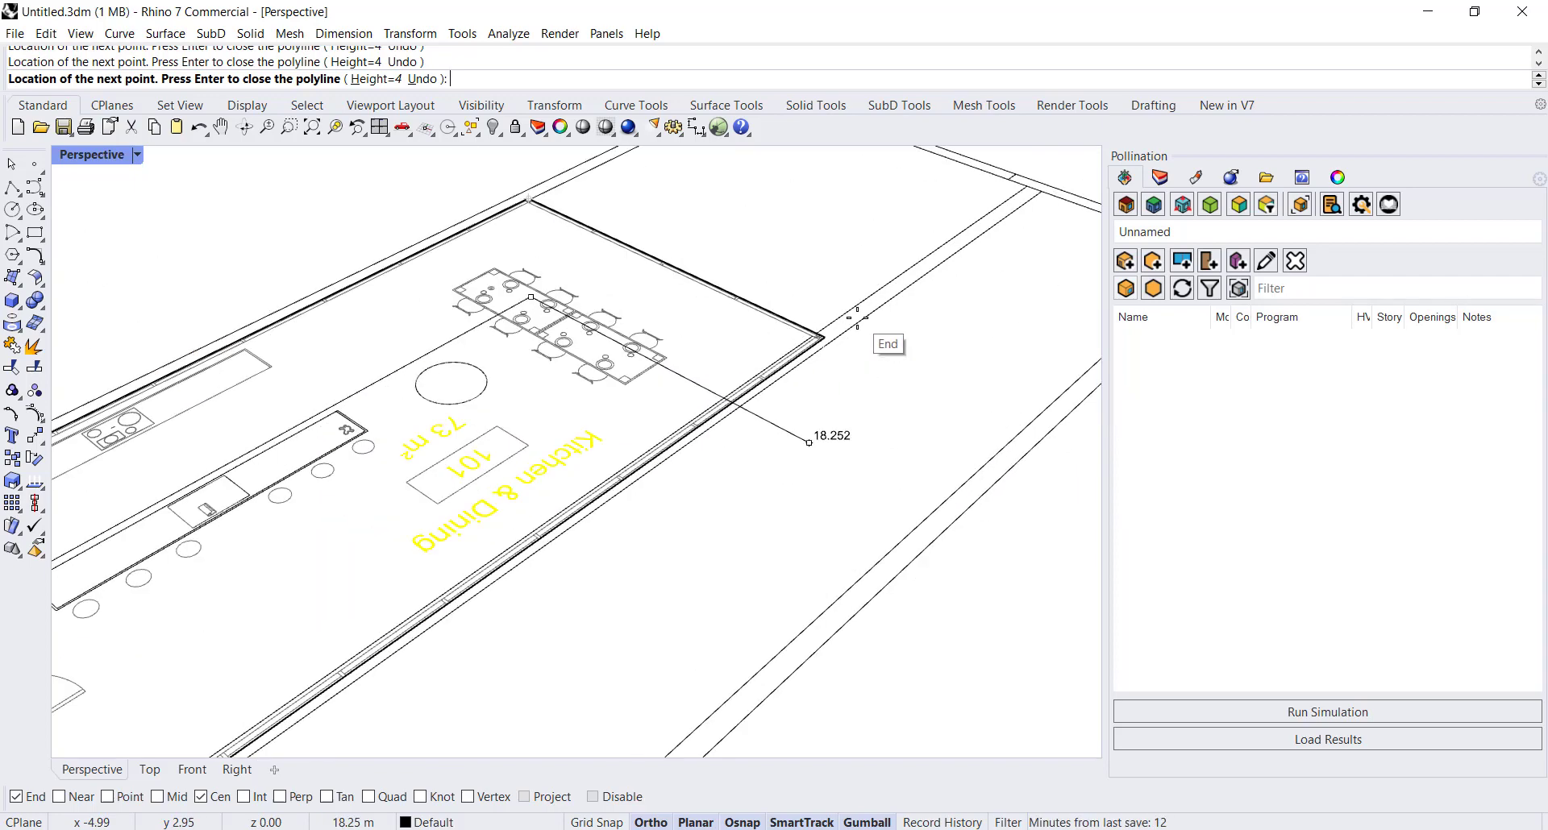
# - Close the outline to finish the L-shaped room and view it from below
pyautogui.click(812, 330)
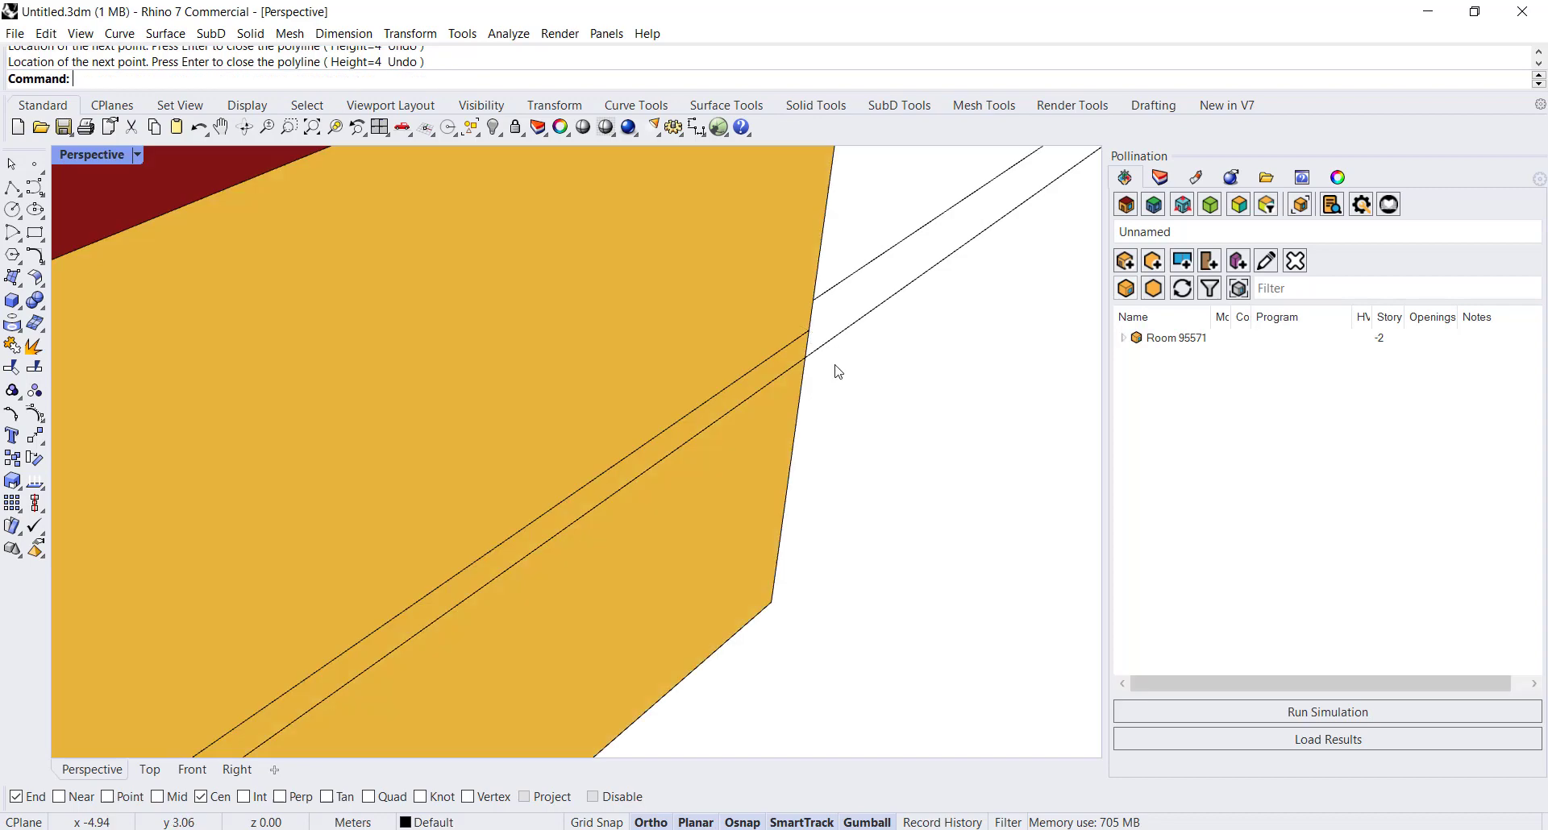
pyautogui.scroll(-3, 846, 444)
pyautogui.scroll(-5, 845, 446)
pyautogui.moveTo(708, 588); pyautogui.dragTo(702, 529, button='right')
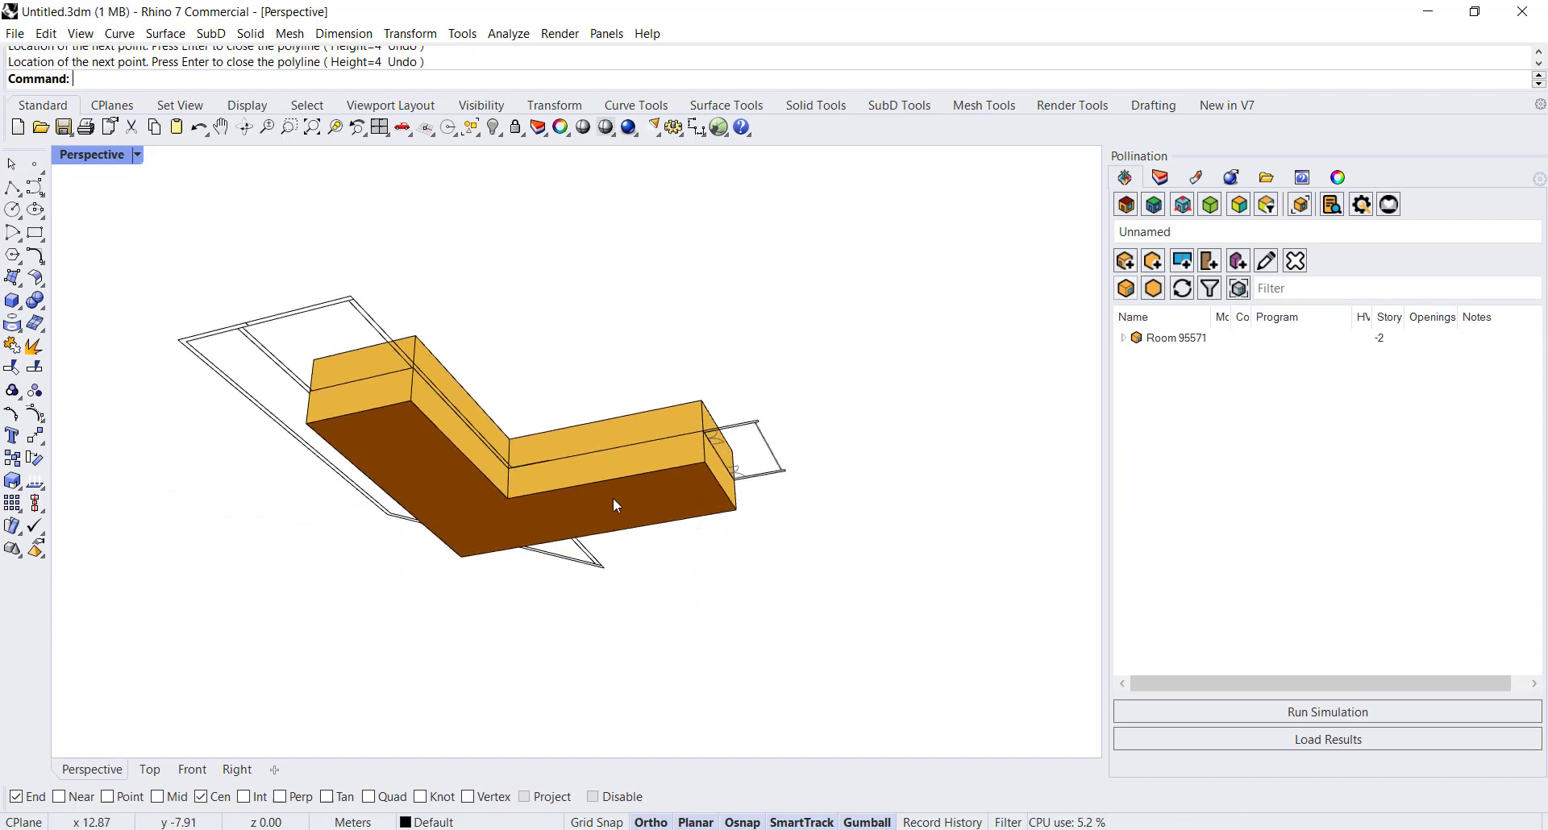
pyautogui.moveTo(613, 499)
pyautogui.mouseDown(button='right')
pyautogui.moveTo(619, 435)
pyautogui.moveTo(573, 588)
pyautogui.moveTo(593, 511)
pyautogui.mouseUp(button='right')
# - Move the room from its corner point onto the matching corner of the floor plan
pyautogui.click(547, 471)
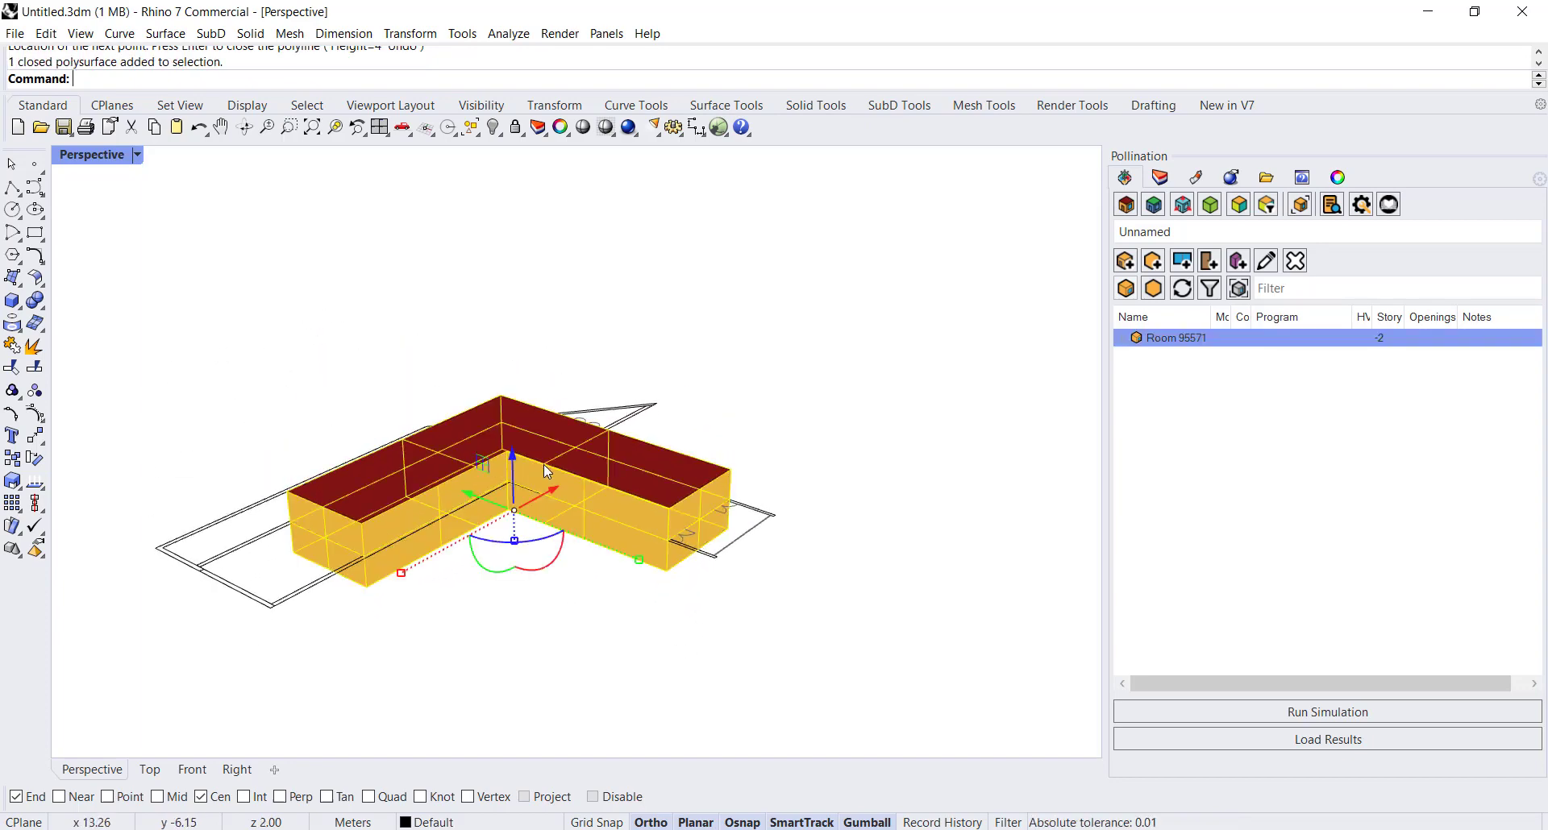
pyautogui.press('Return')
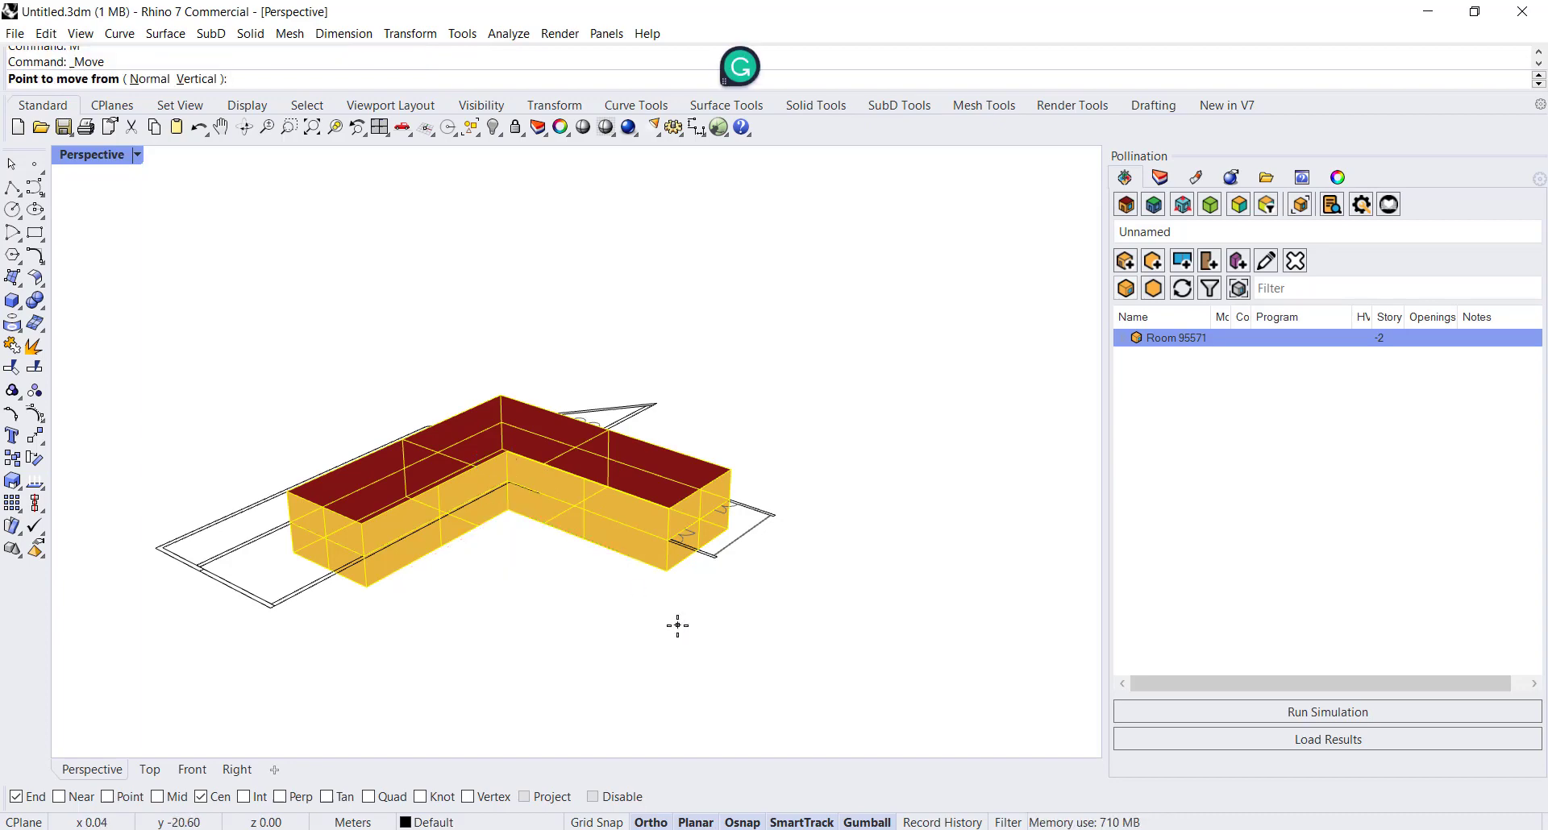
pyautogui.click(668, 574)
pyautogui.moveTo(669, 532); pyautogui.dragTo(734, 445, button='right')
pyautogui.scroll(3, 732, 448)
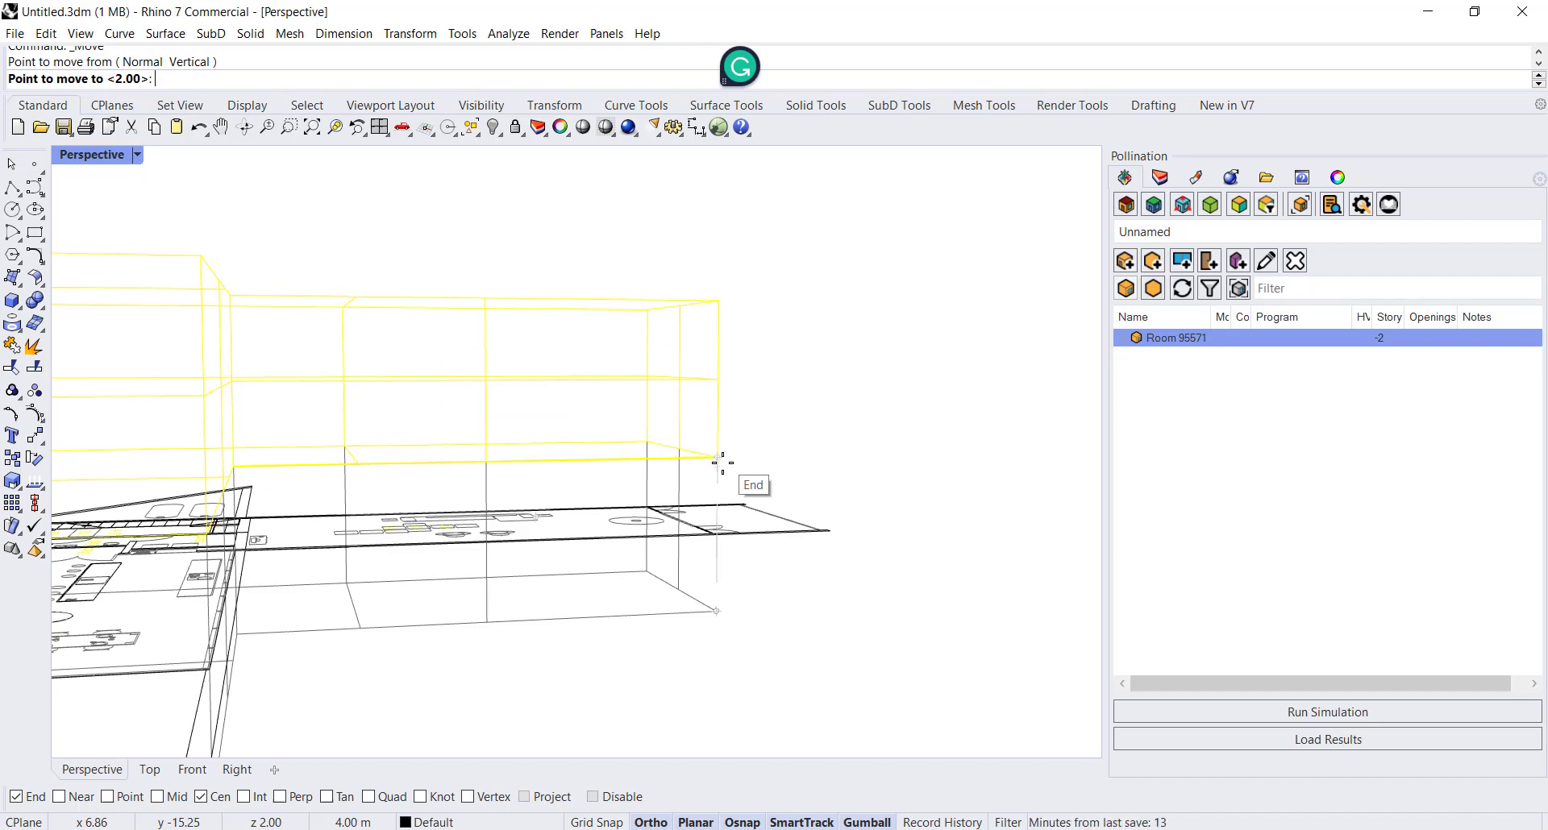
pyautogui.moveTo(846, 535)
pyautogui.mouseDown(button='right')
pyautogui.moveTo(839, 519)
pyautogui.moveTo(811, 596)
pyautogui.moveTo(829, 543)
pyautogui.mouseUp(button='right')
pyautogui.scroll(3, 819, 543)
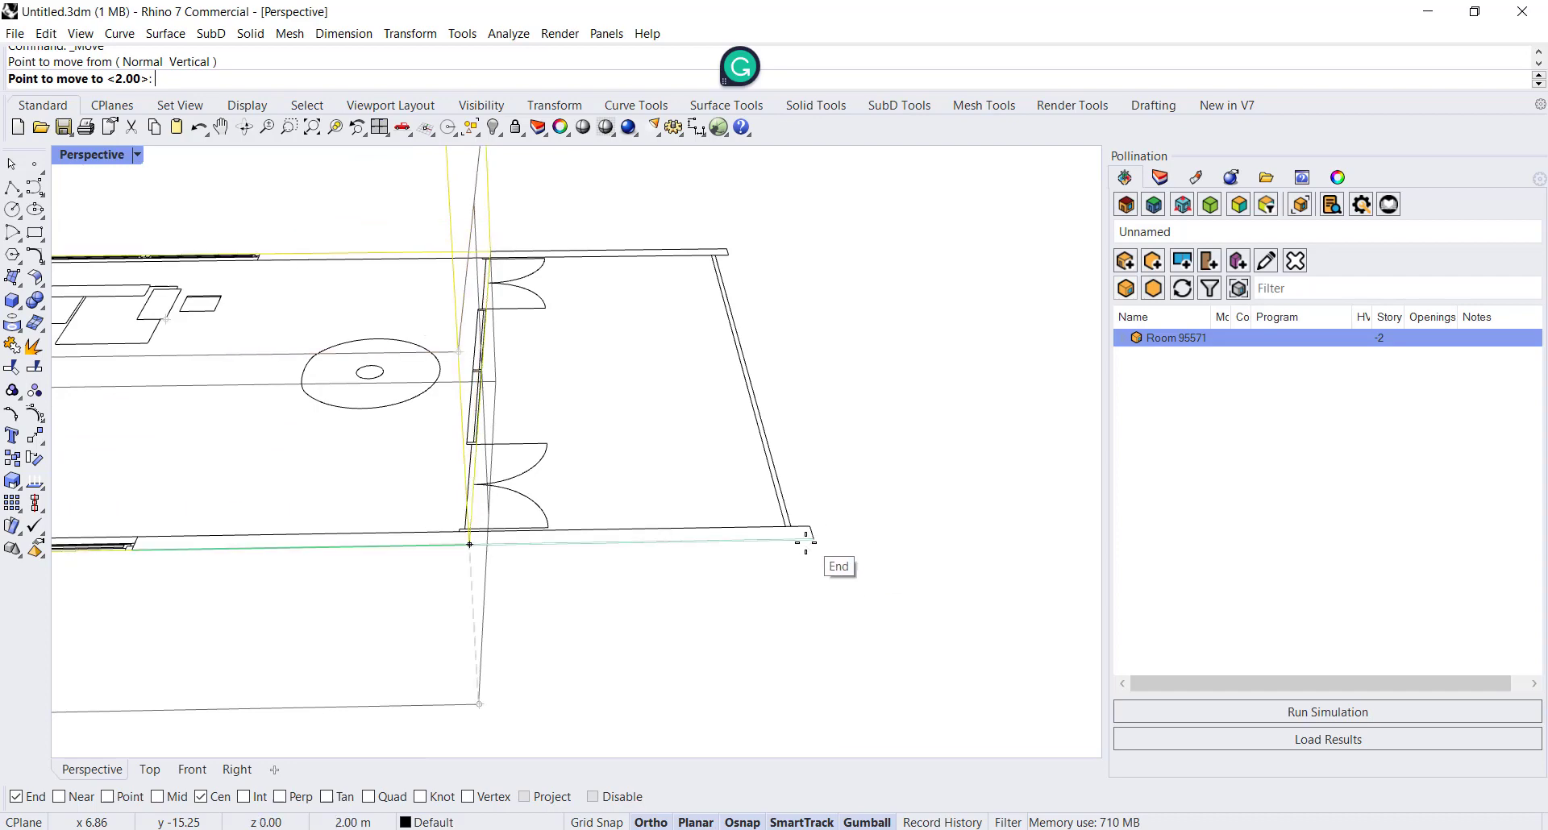
pyautogui.click(812, 540)
# - Reselect the placed room mass and begin entering a vertical move distance
pyautogui.moveTo(812, 540)
pyautogui.mouseDown(button='right')
pyautogui.moveTo(799, 608)
pyautogui.moveTo(870, 615)
pyautogui.moveTo(669, 667)
pyautogui.moveTo(741, 258)
pyautogui.mouseUp(button='right')
pyautogui.click(694, 297)
pyautogui.moveTo(695, 678); pyautogui.dragTo(606, 439, button='right')
pyautogui.click(583, 424)
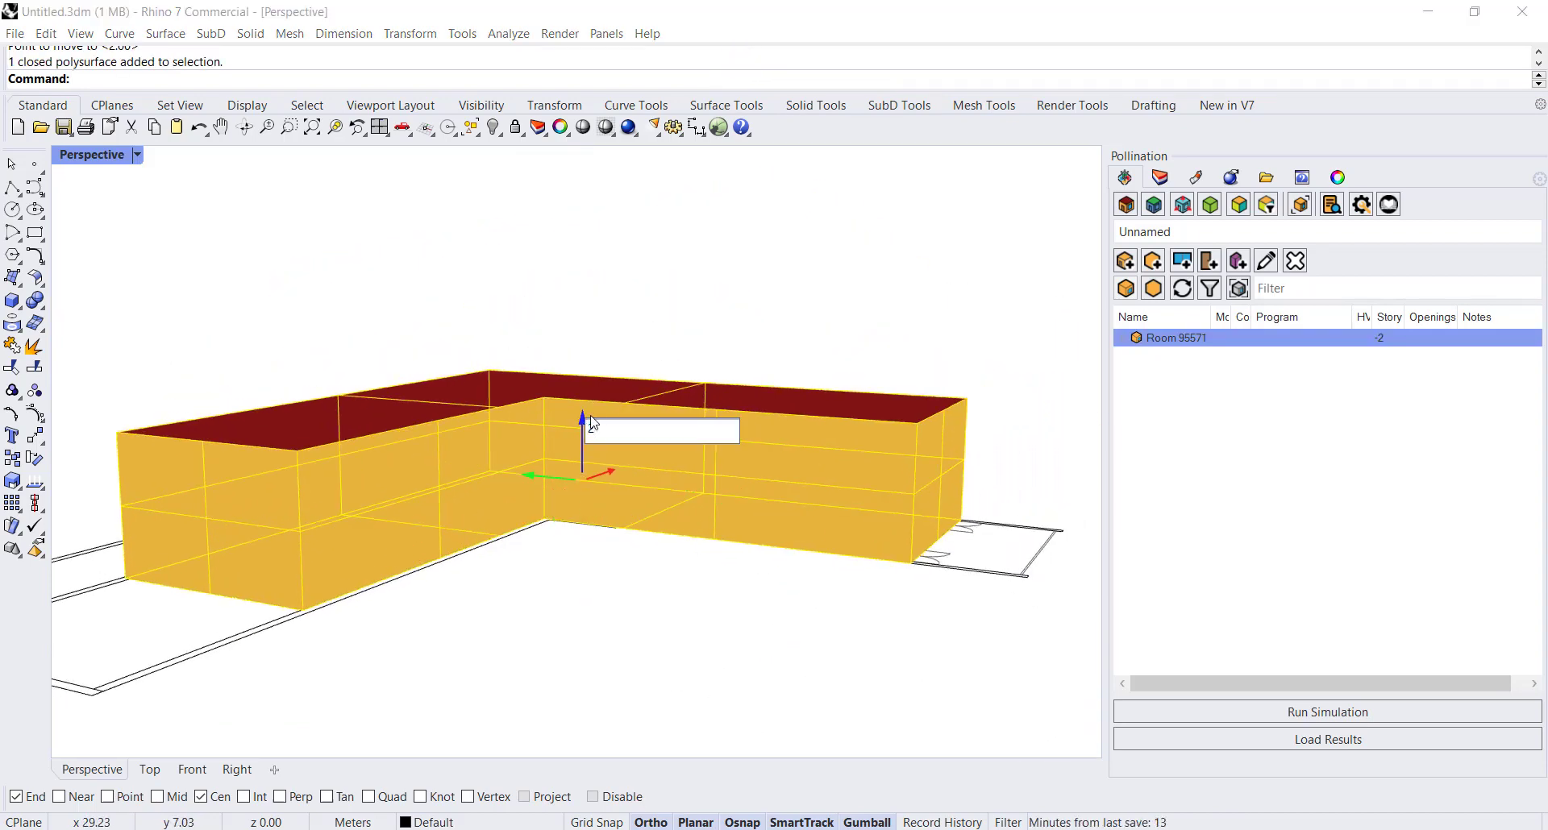
pyautogui.write('2')
pyautogui.press('Return')
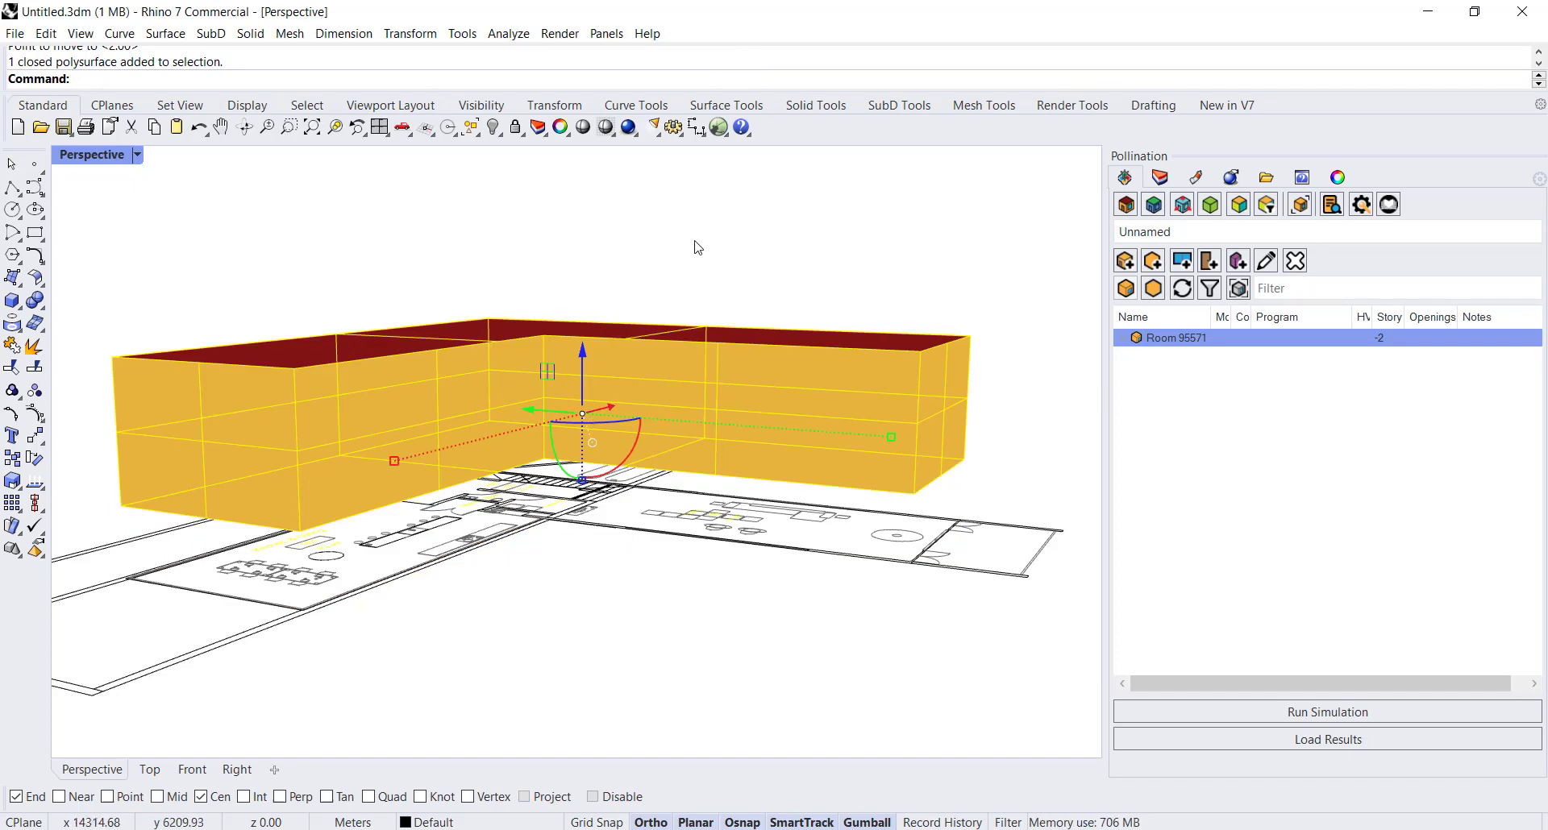
pyautogui.click(583, 352)
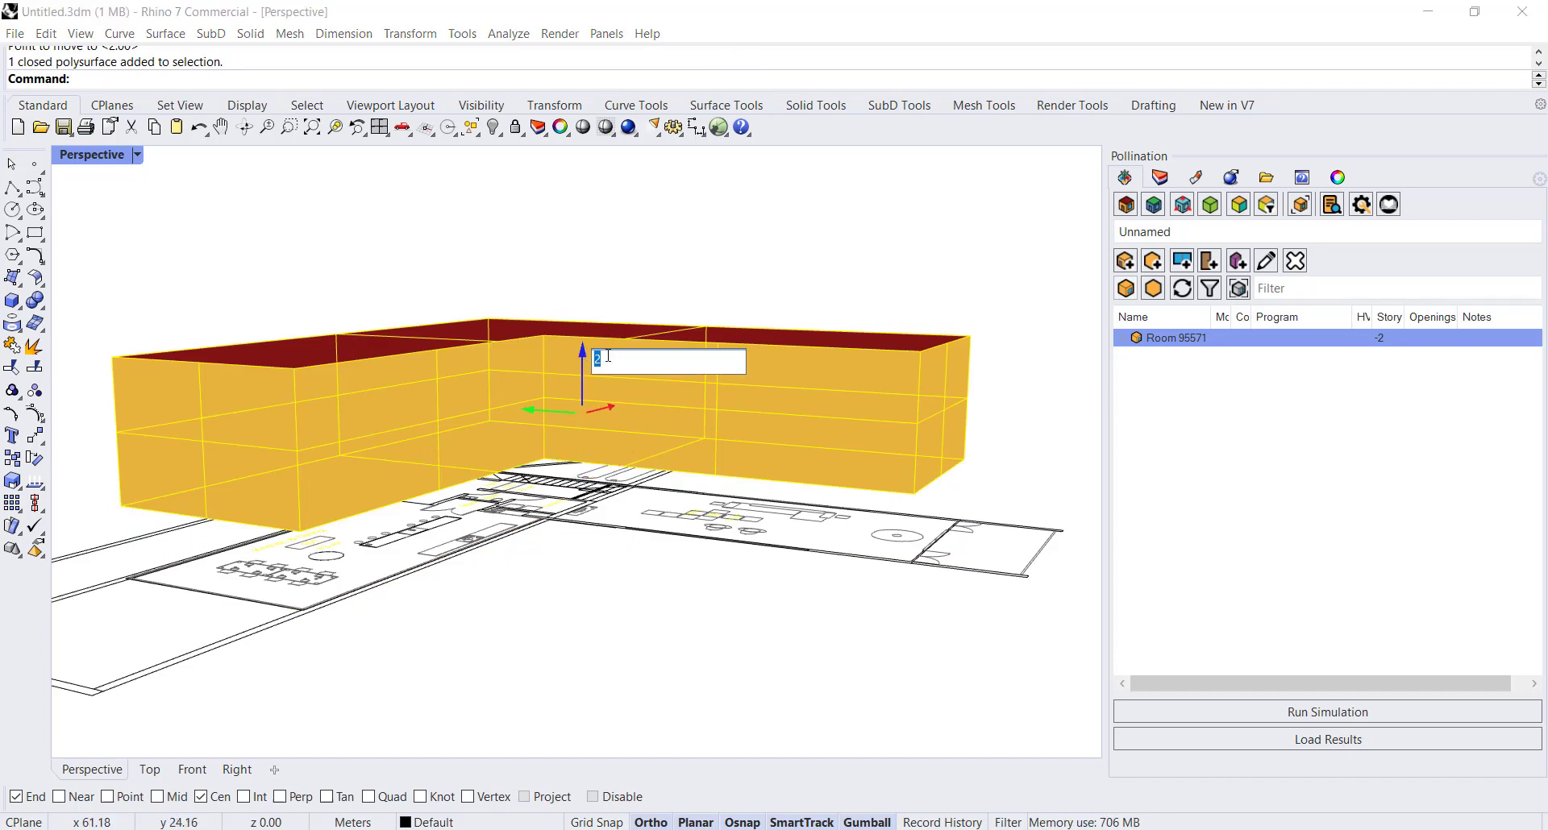
pyautogui.press('Escape')
pyautogui.hotkey('ctrl', 'z')
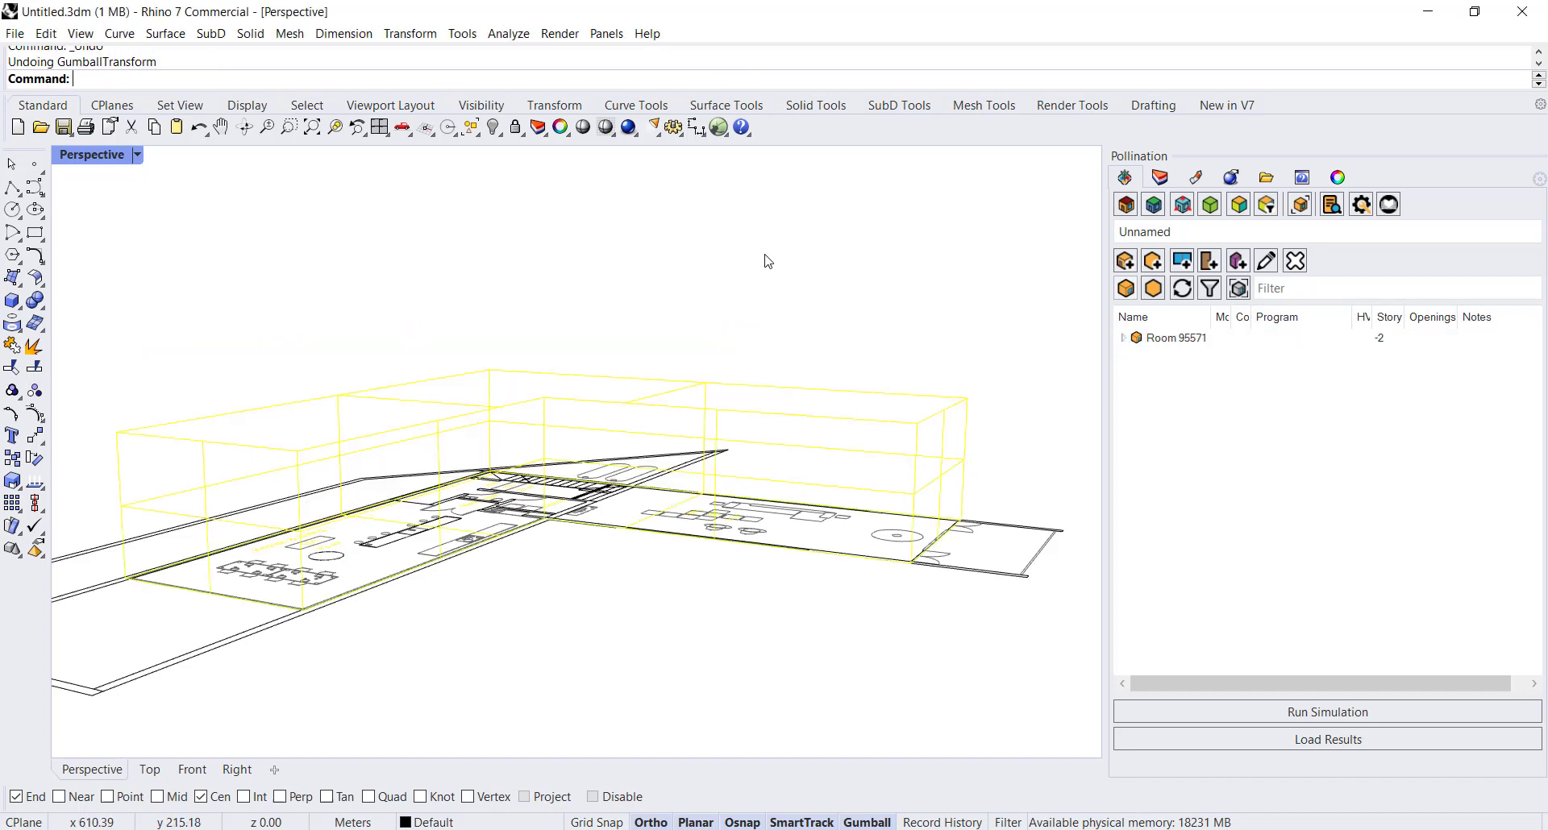
pyautogui.moveTo(747, 288); pyautogui.dragTo(699, 578, button='right')
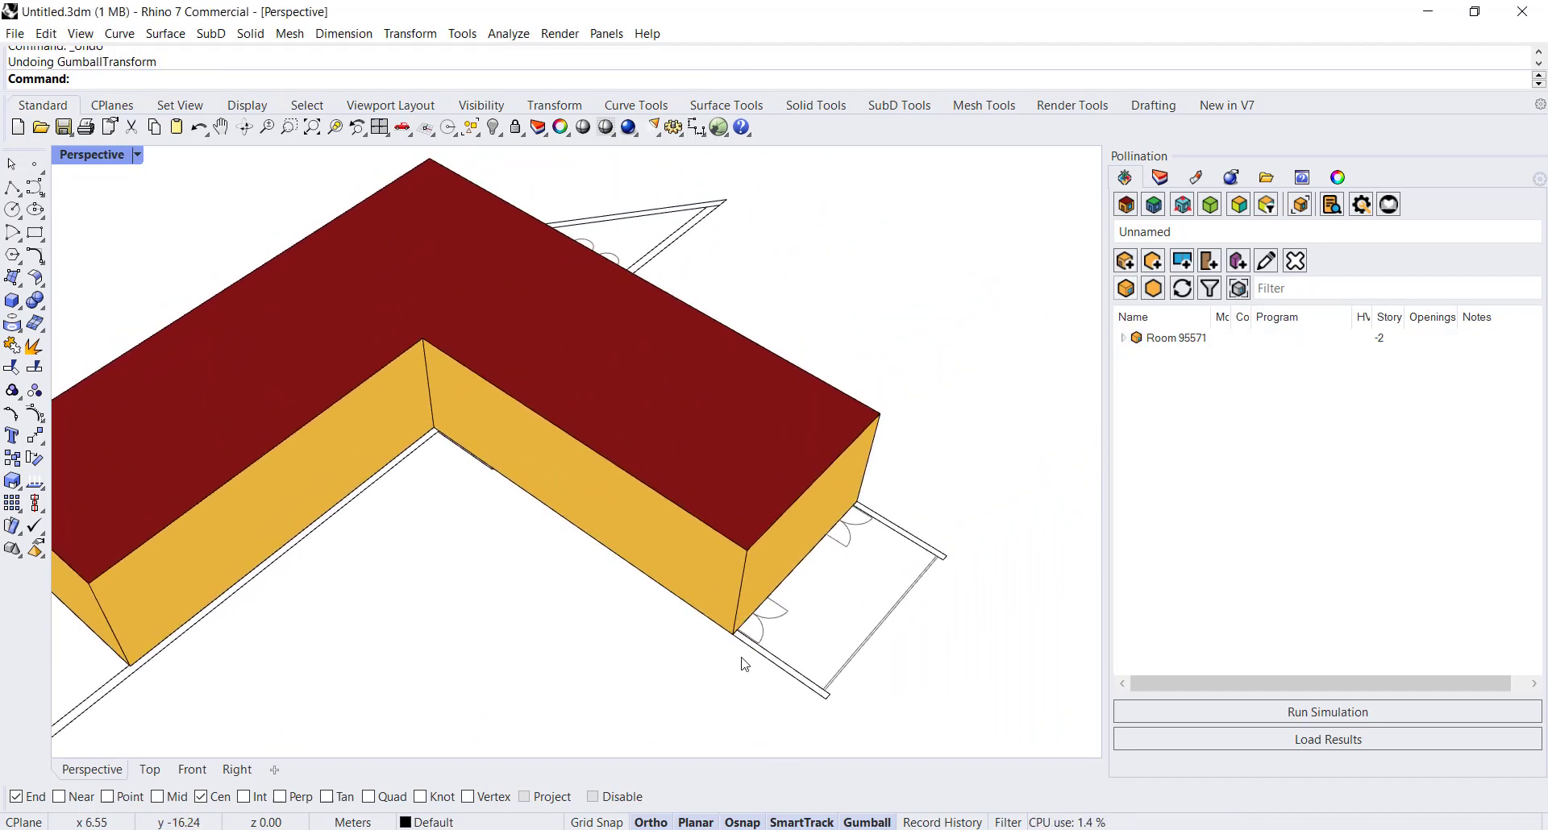
pyautogui.scroll(-5, 823, 649)
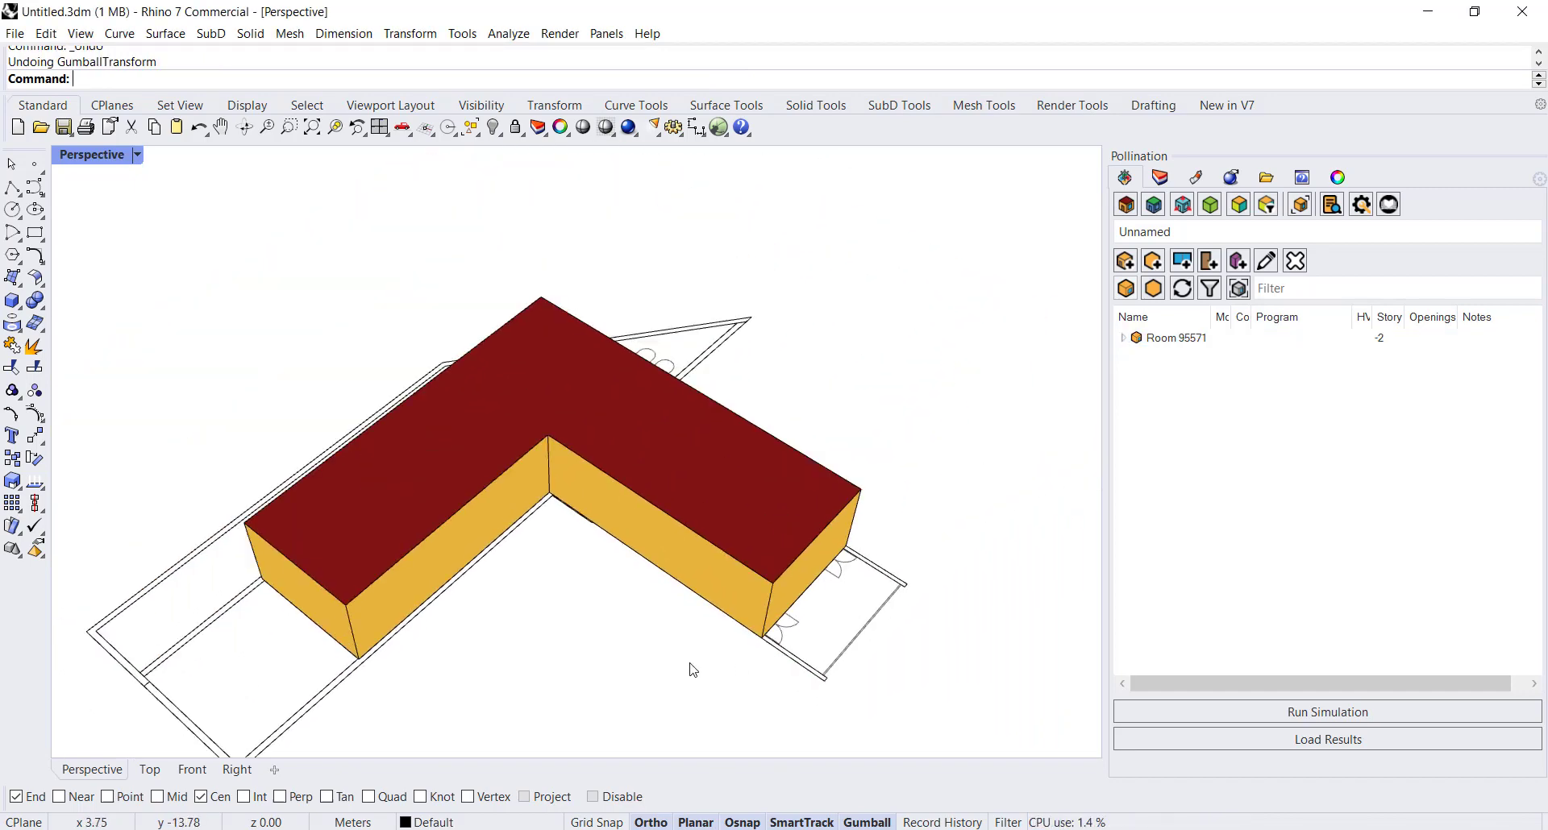
pyautogui.moveTo(747, 637); pyautogui.dragTo(366, 408, button='right')
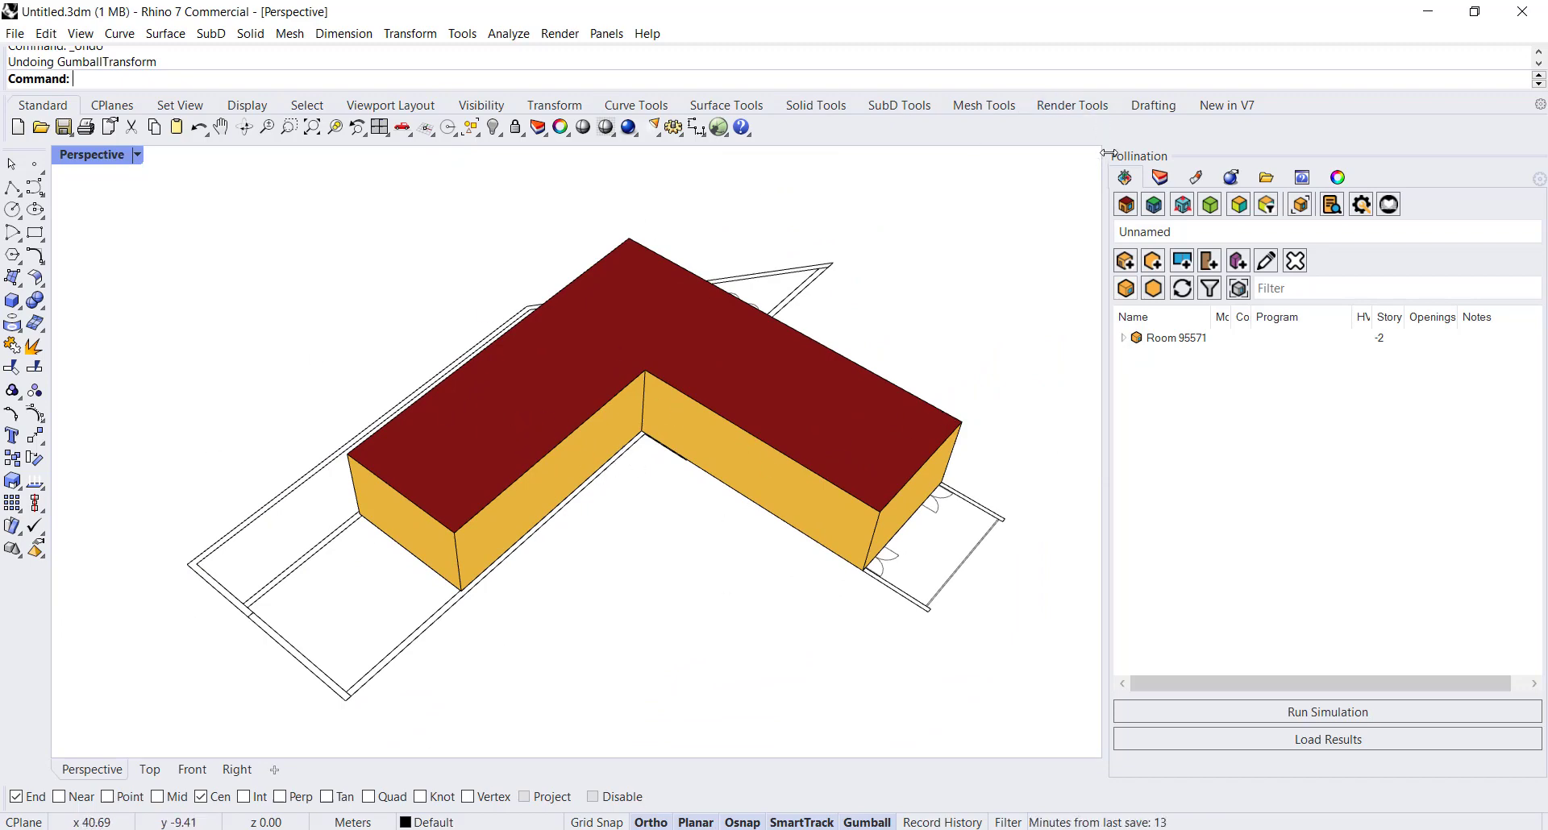
# - Turn off face colours and run PO_SplitRoom on the L-shaped room
pyautogui.click(1126, 205)
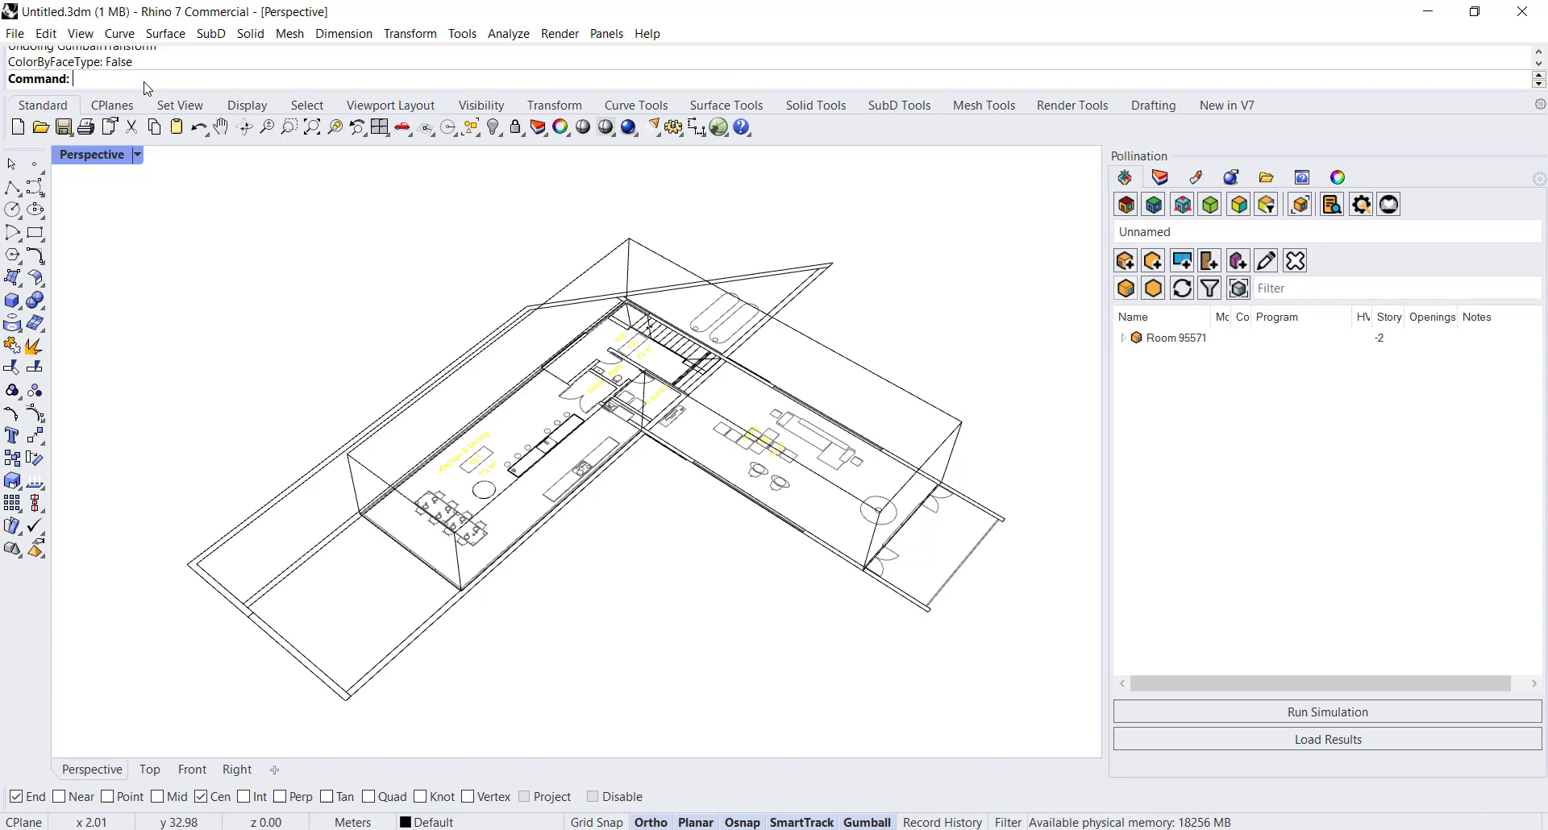
pyautogui.write('PO_SplitRoom')
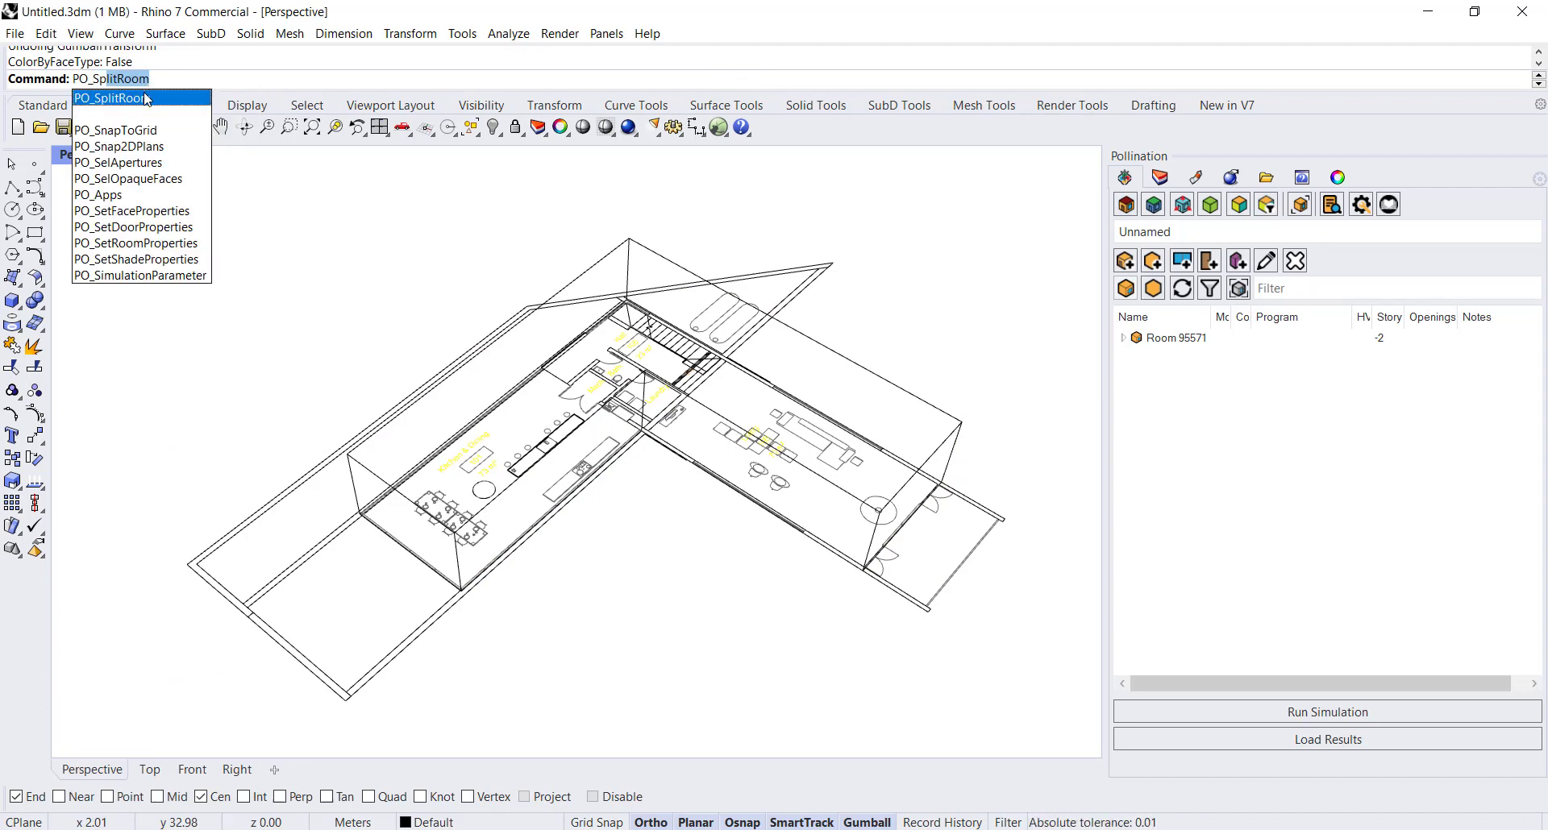
pyautogui.press('Return')
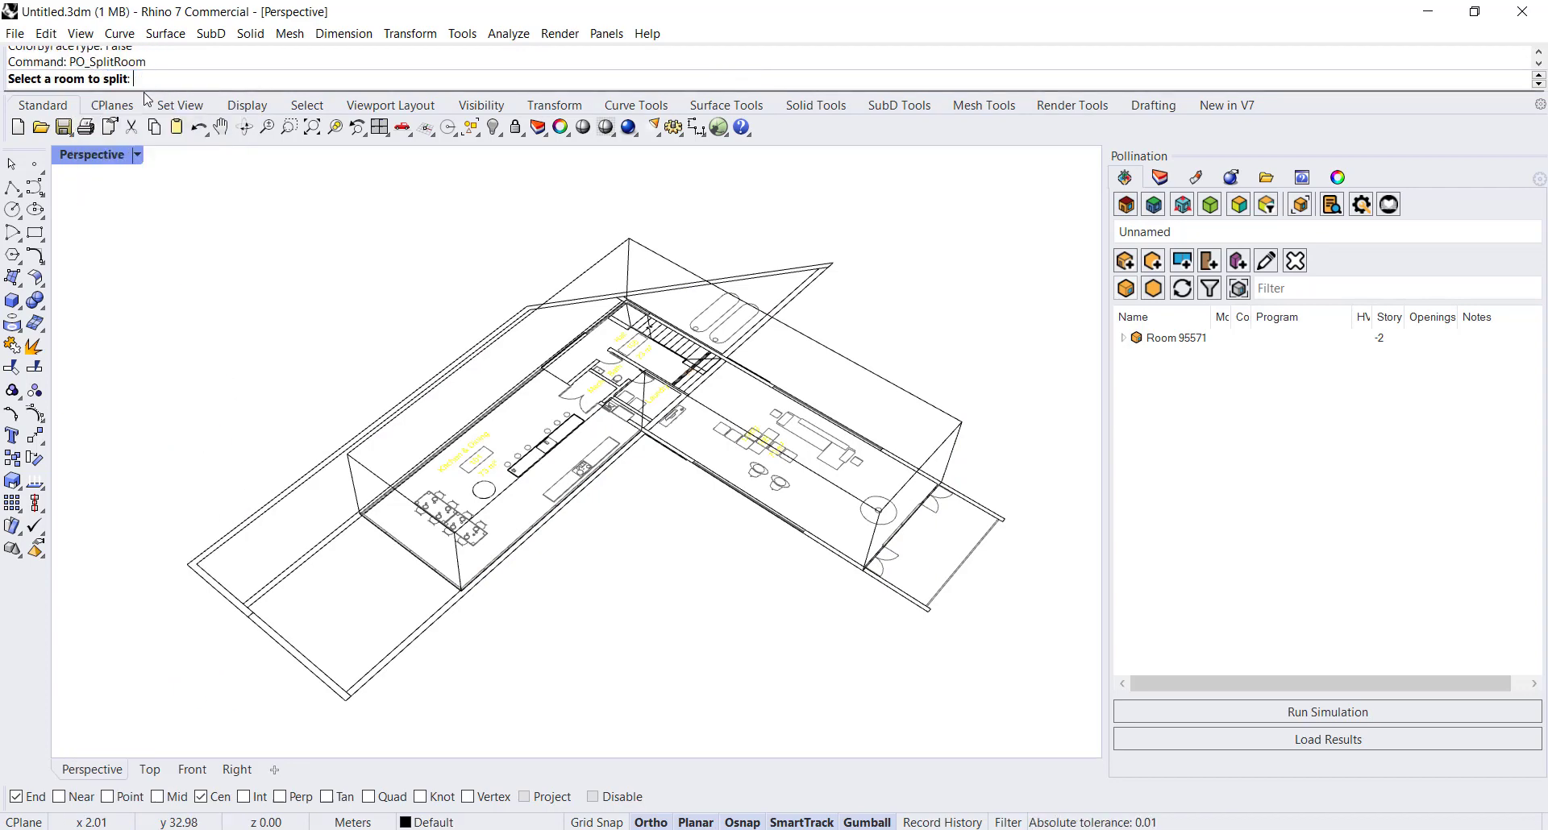
pyautogui.click(601, 274)
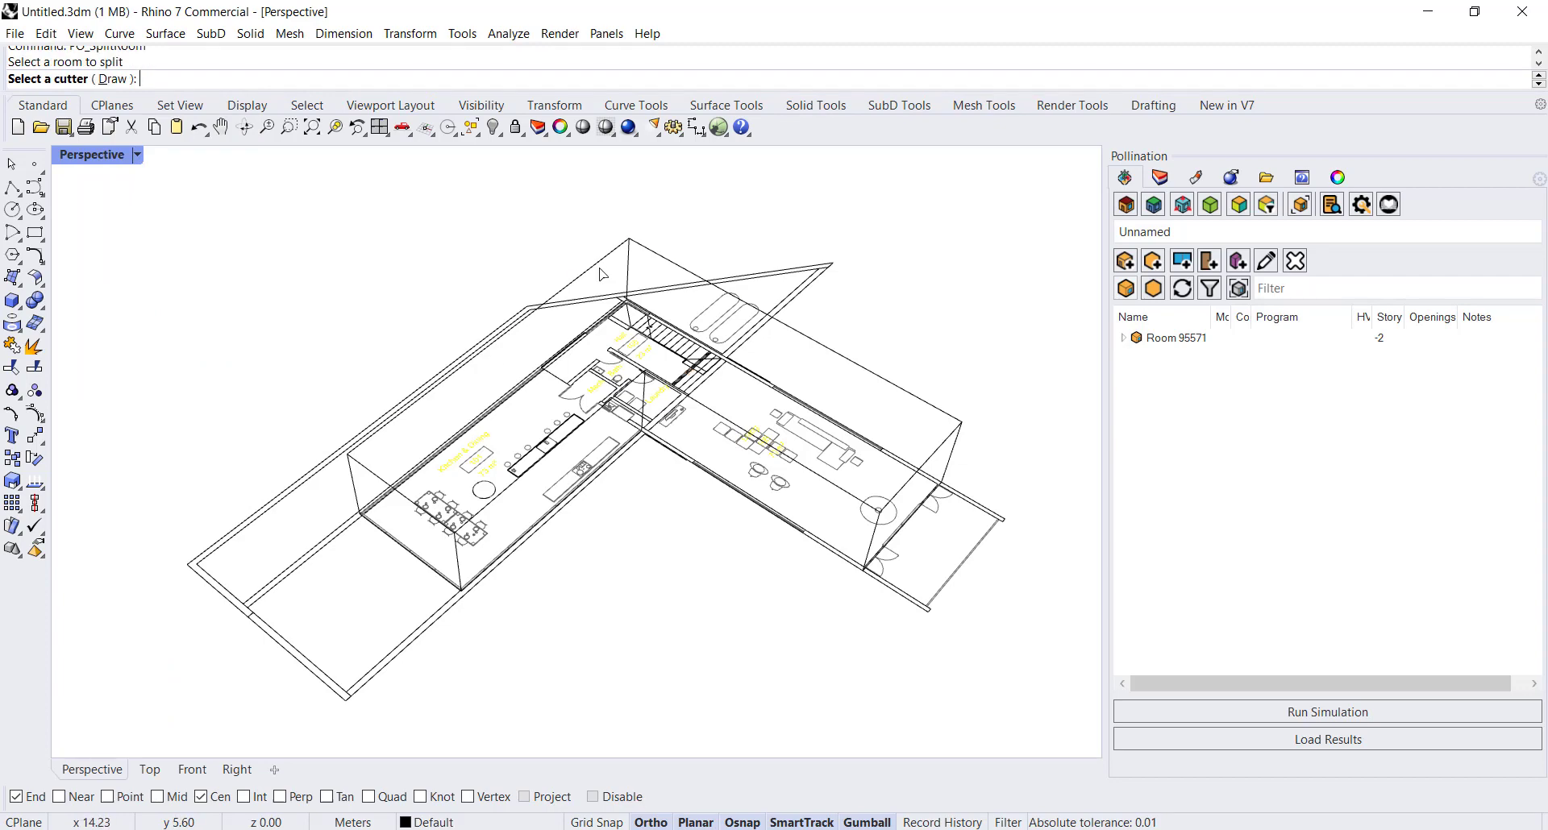
# - Draw a vertical cutter along the wall beside the Laundry at full height to split it
pyautogui.click(111, 79)
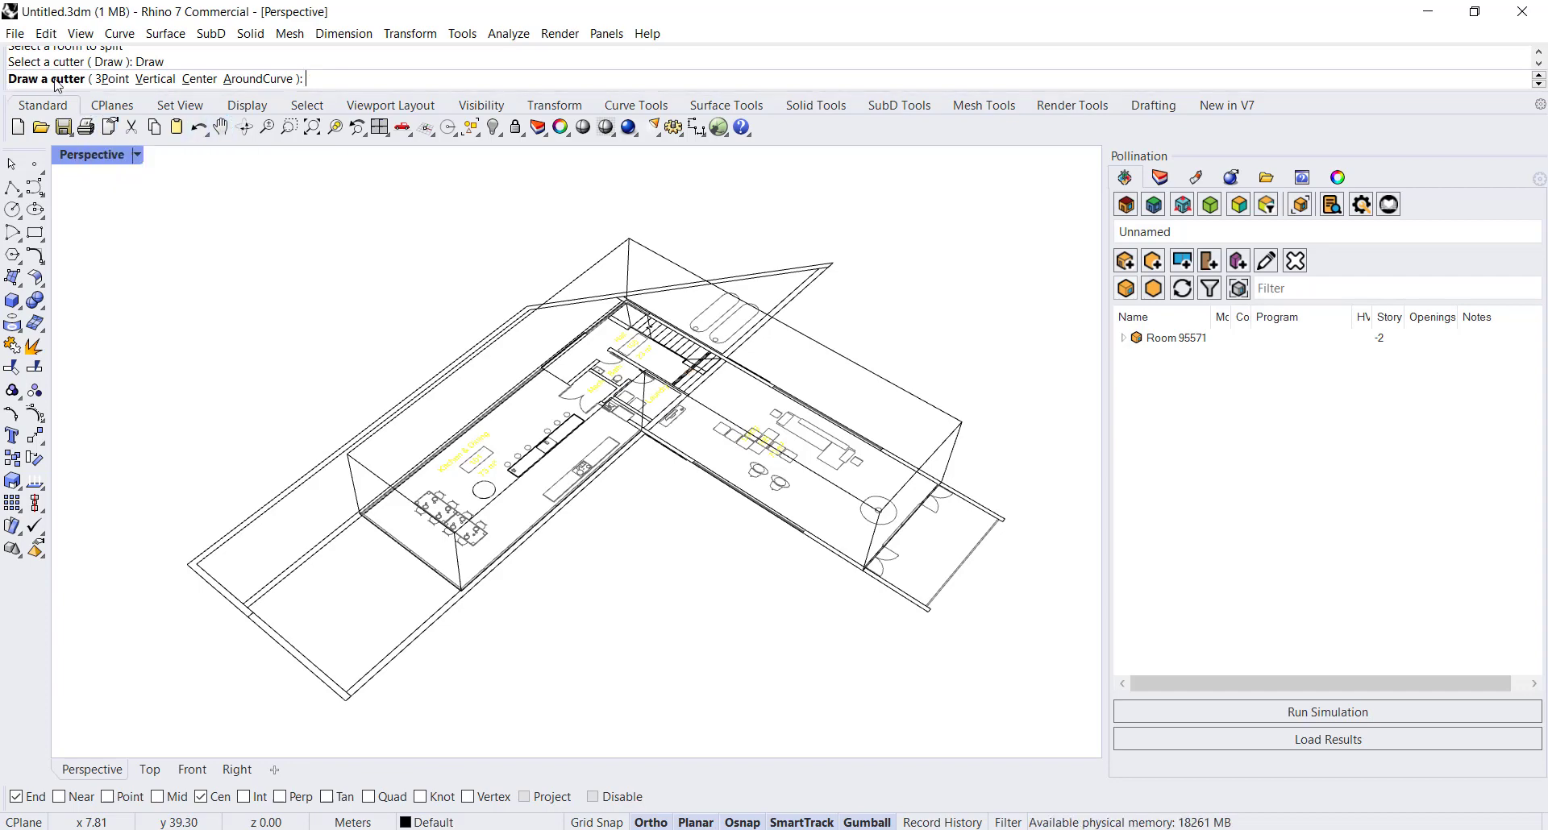
pyautogui.click(161, 80)
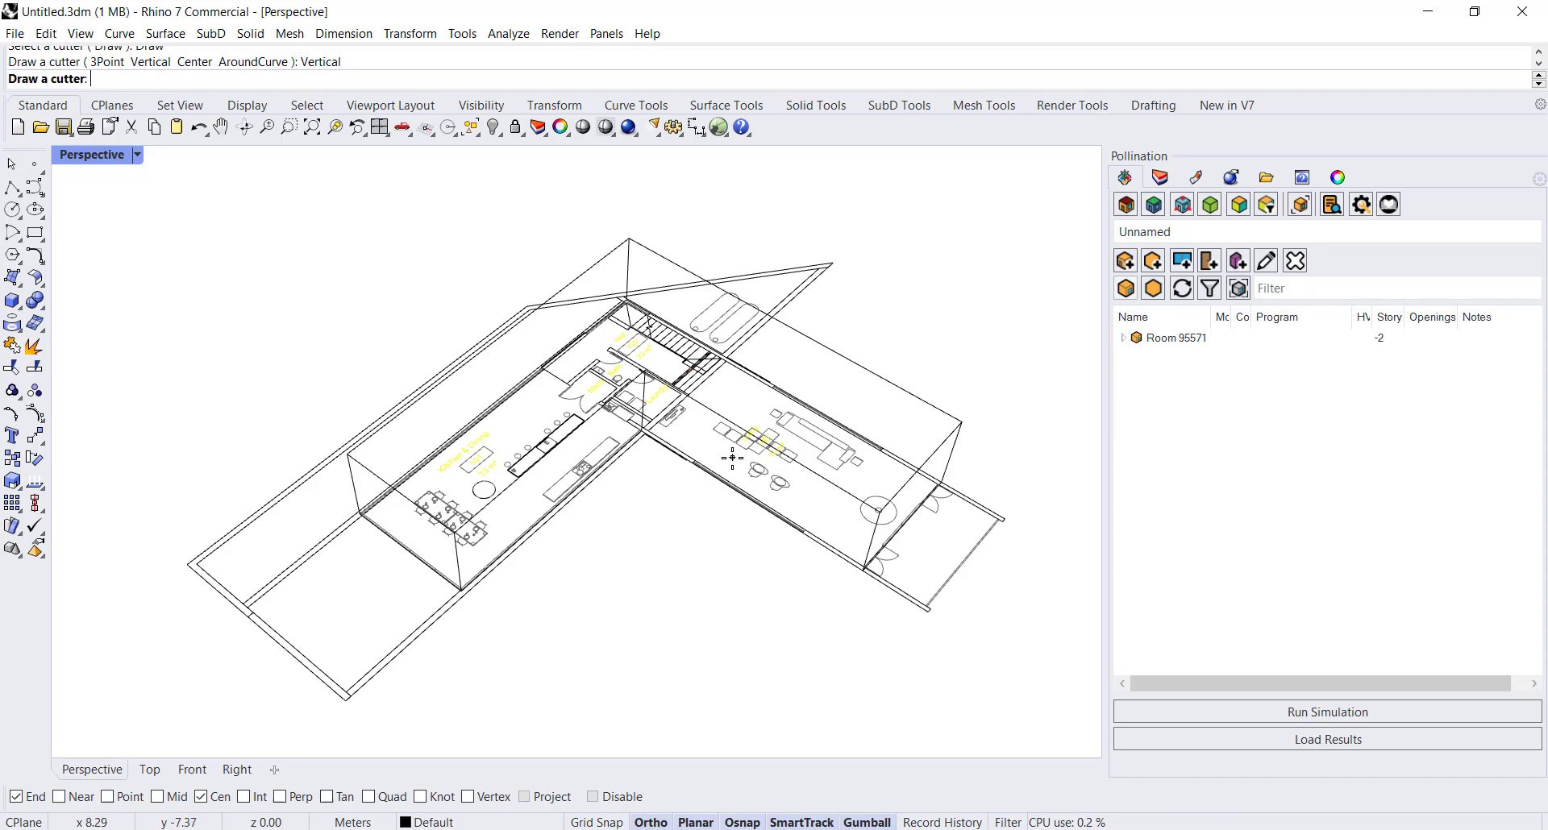
pyautogui.scroll(5, 635, 427)
pyautogui.scroll(5, 634, 427)
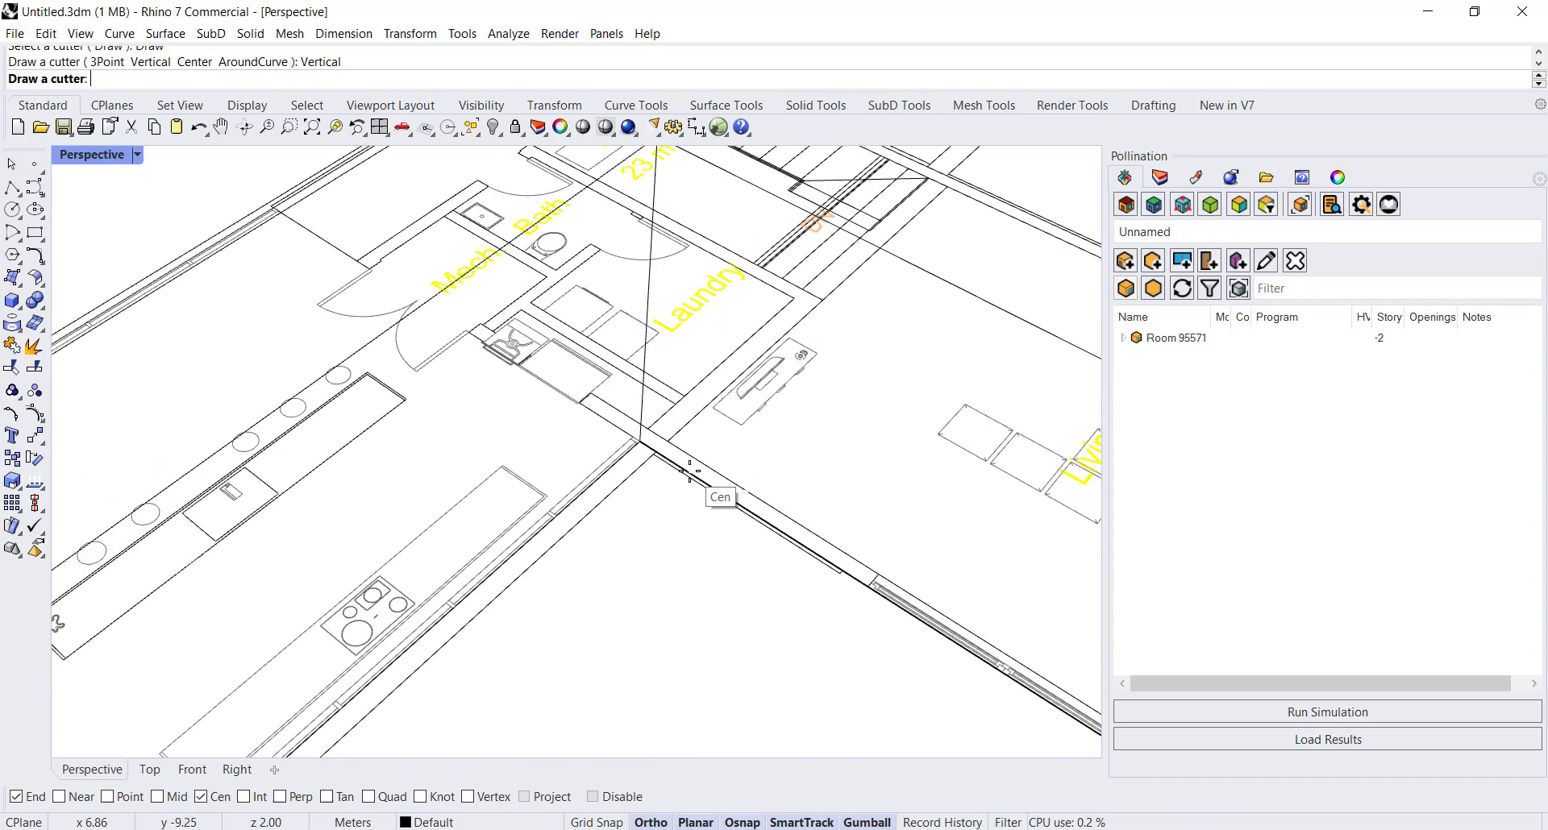
pyautogui.click(640, 439)
pyautogui.scroll(-6, 641, 442)
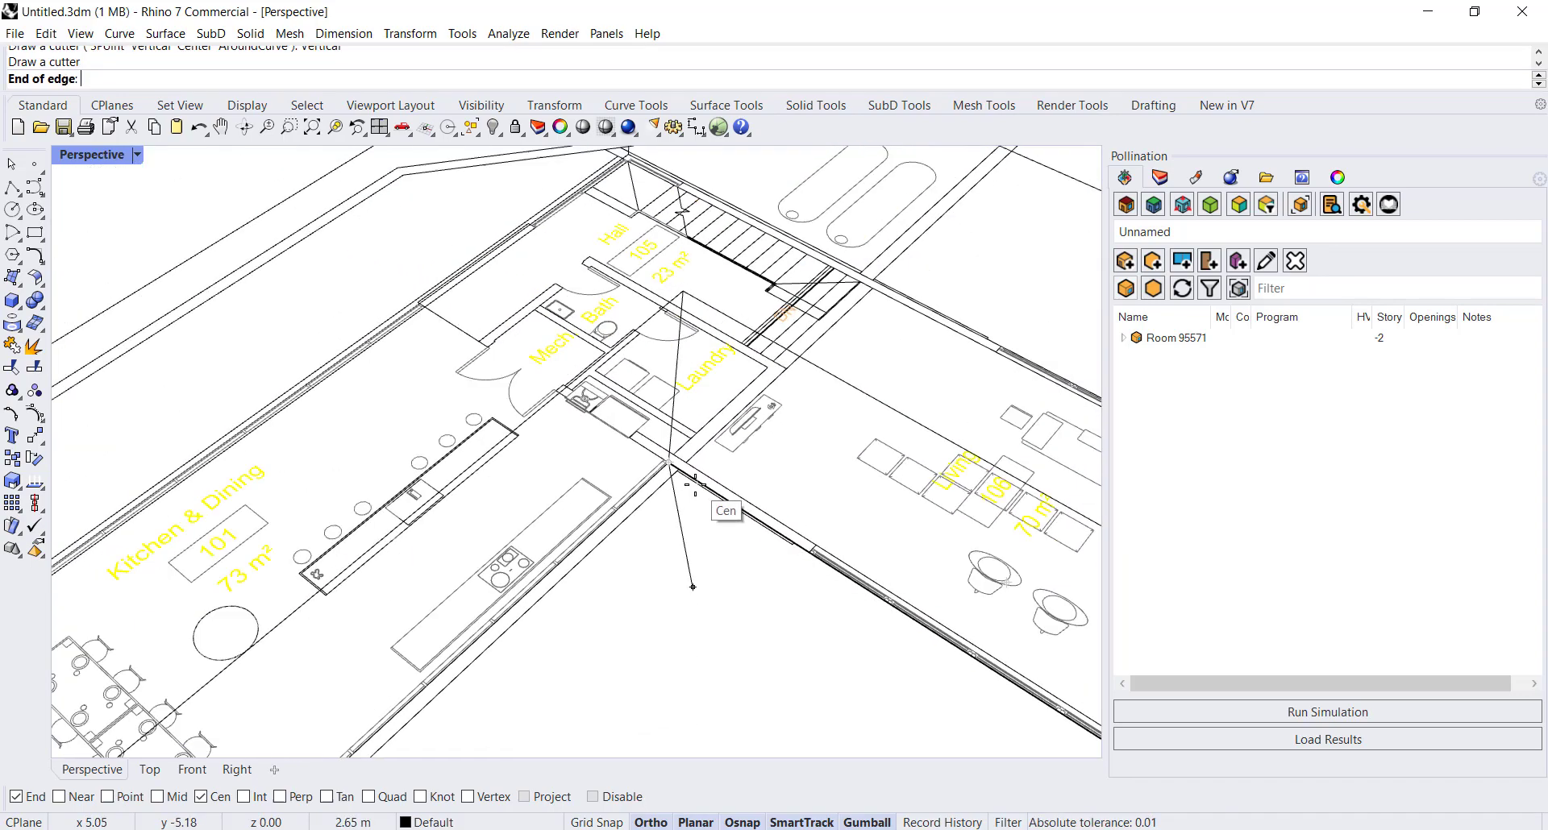
pyautogui.scroll(-3, 695, 483)
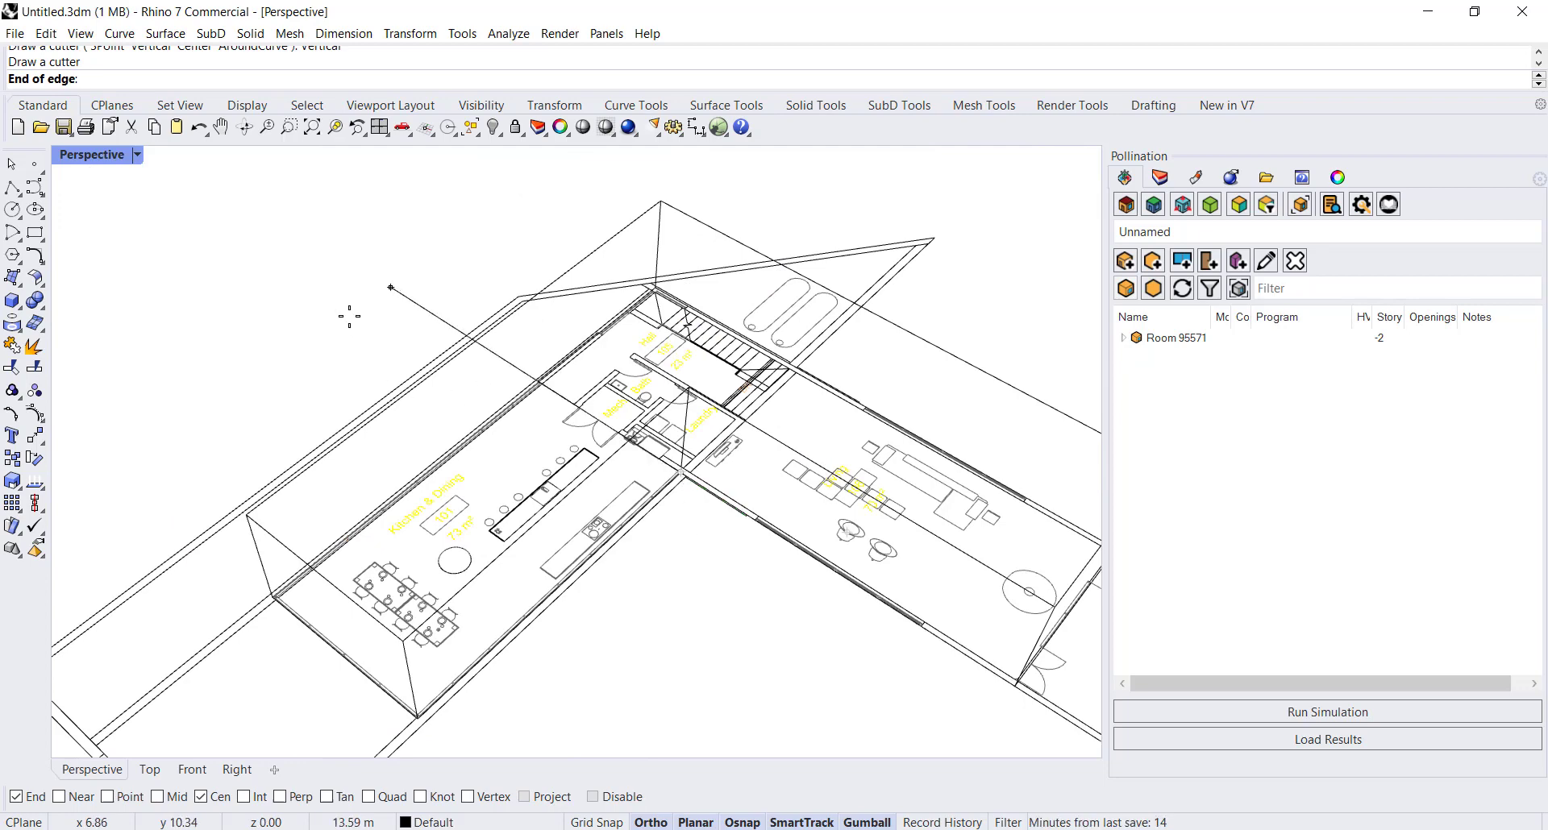
pyautogui.click(662, 201)
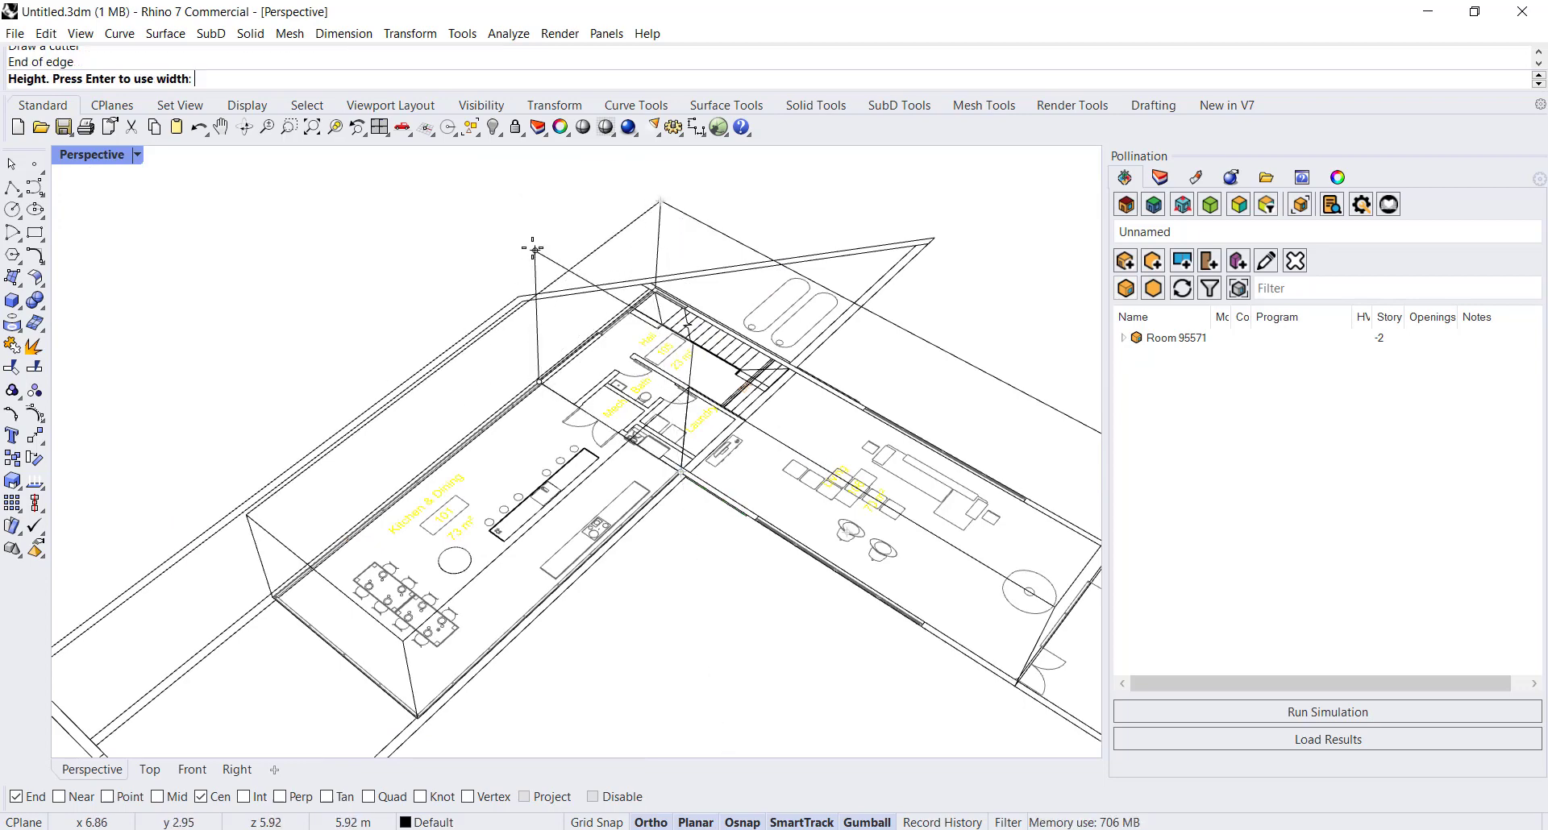
pyautogui.click(662, 202)
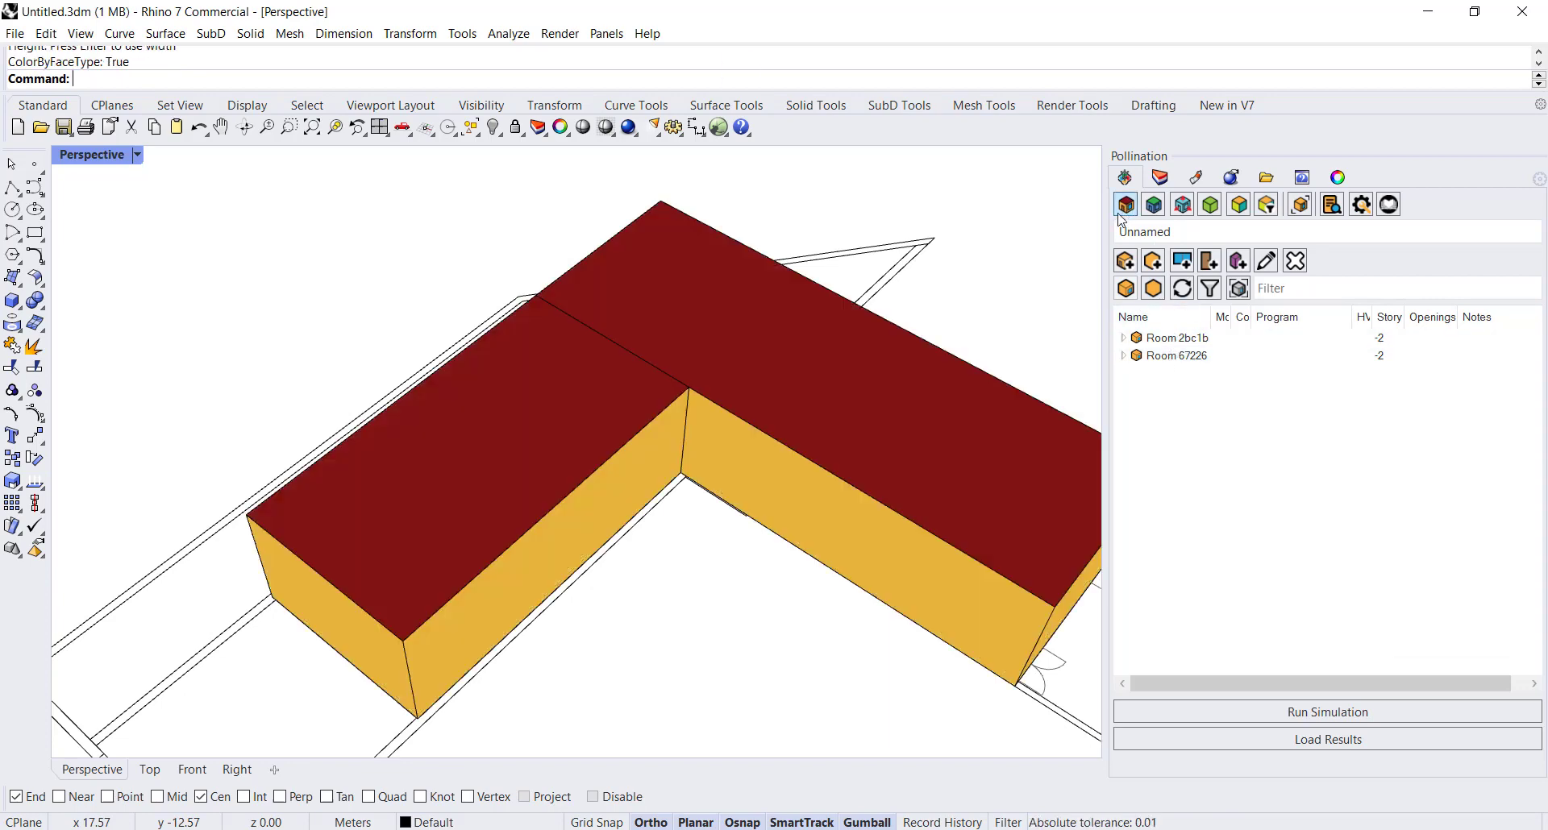
# - Inspect Rooms 67226 and 2bc1b, then switch Color by face type off for a wireframe view
pyautogui.click(702, 224)
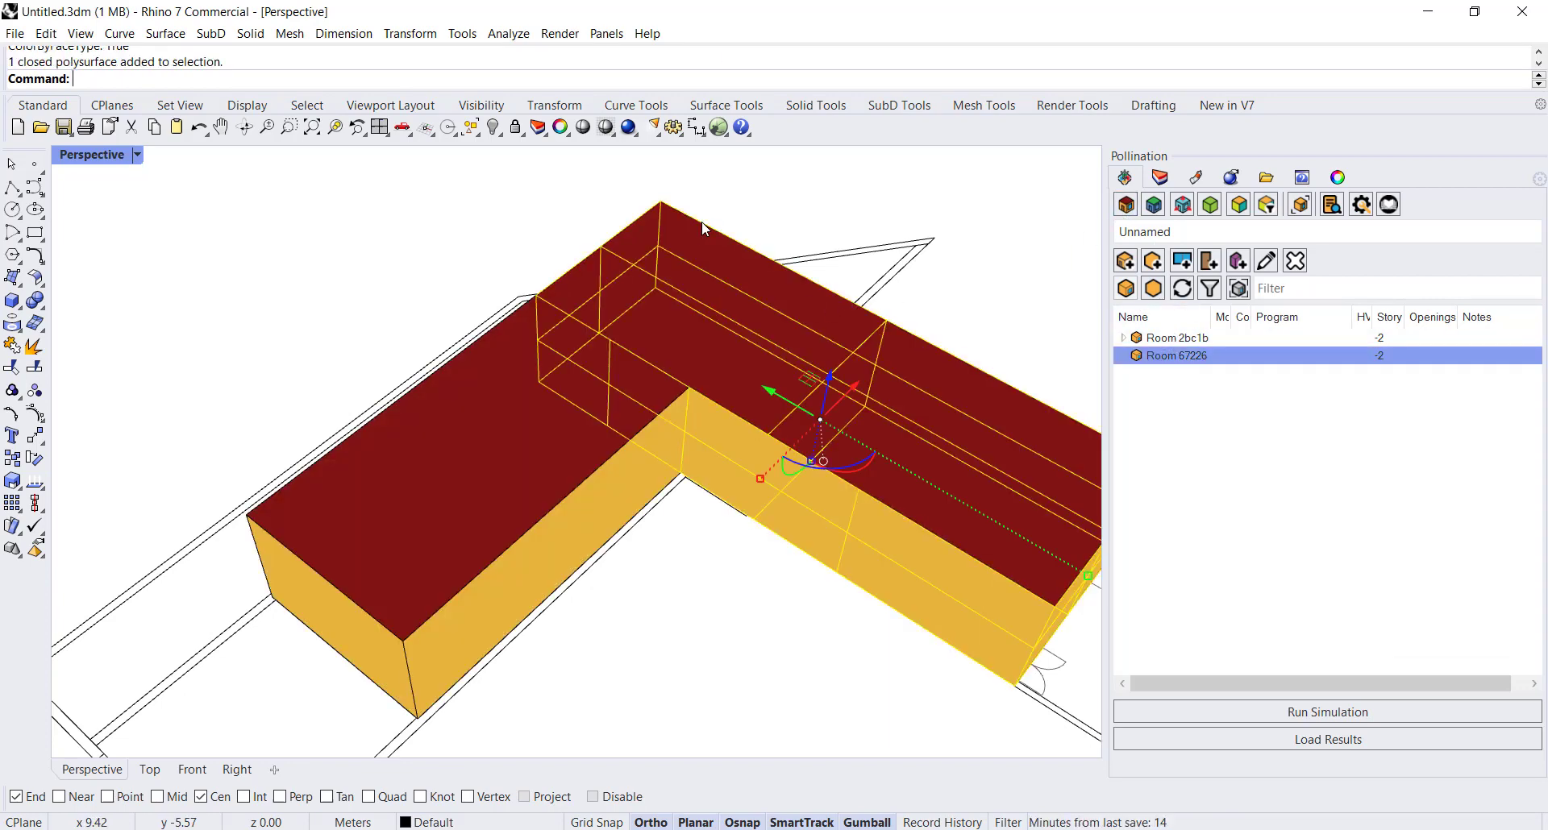
pyautogui.click(386, 405)
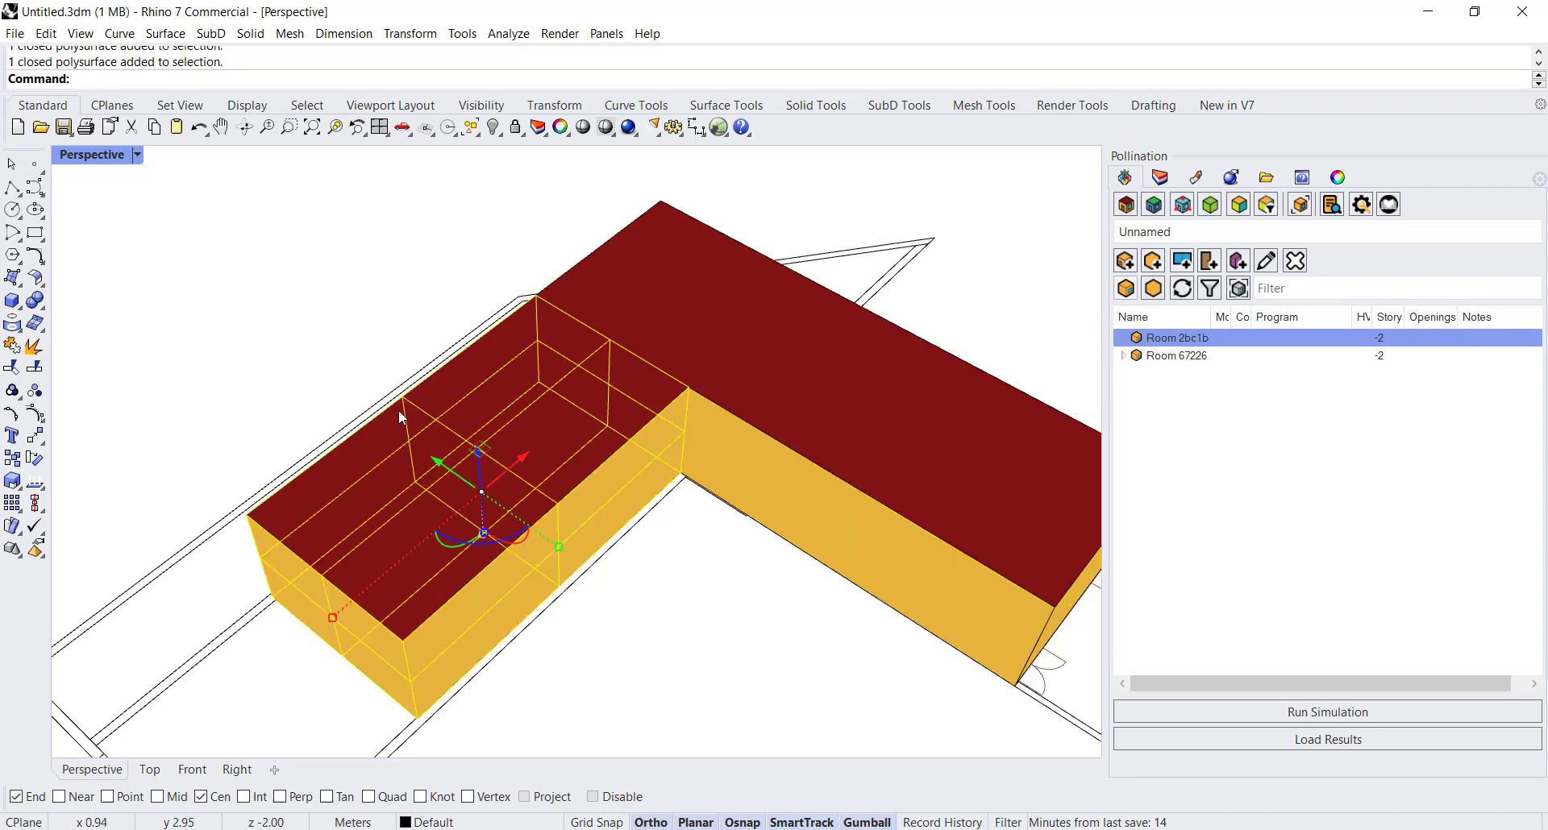
pyautogui.press('Escape')
pyautogui.moveTo(649, 537); pyautogui.dragTo(528, 429, button='right')
pyautogui.click(1127, 205)
pyautogui.scroll(3, 568, 289)
pyautogui.click(568, 289)
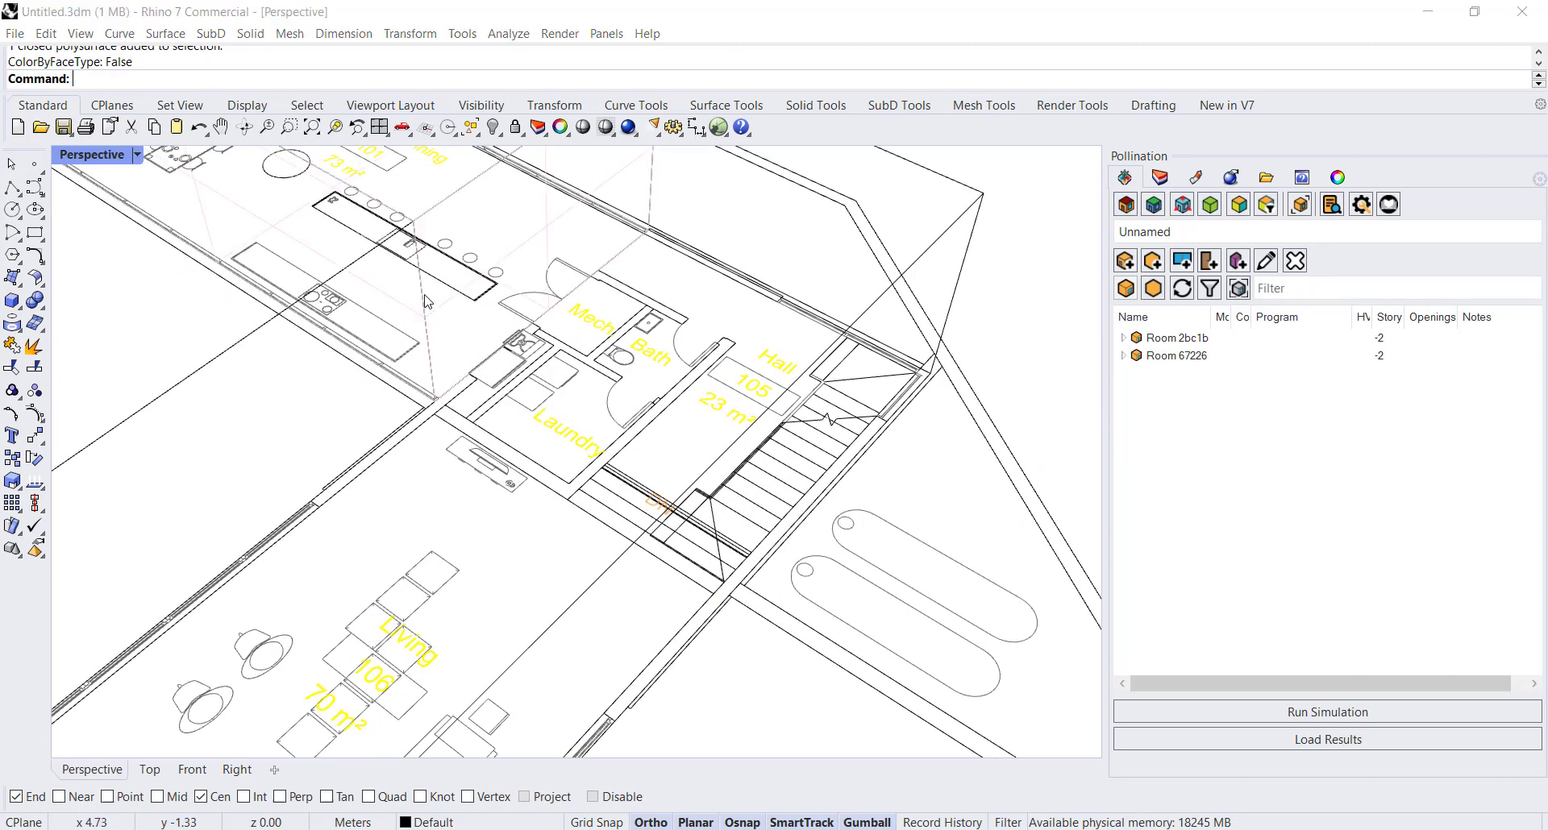
pyautogui.press('Escape')
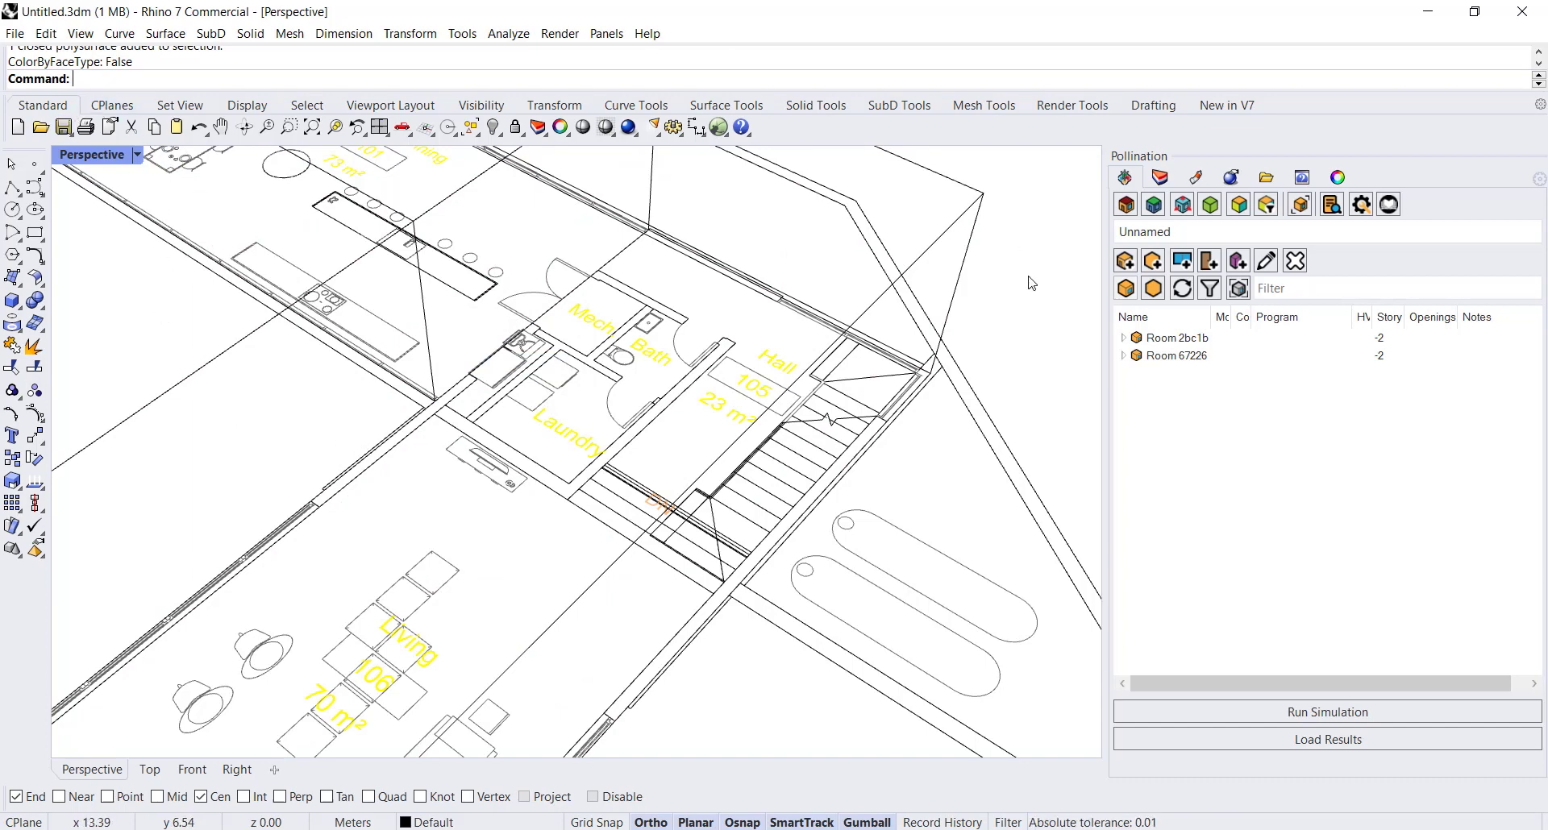
# - Run PO_SplitRoom on the larger room using a drawn 3Point cutter
pyautogui.write('PO_SplitRoom')
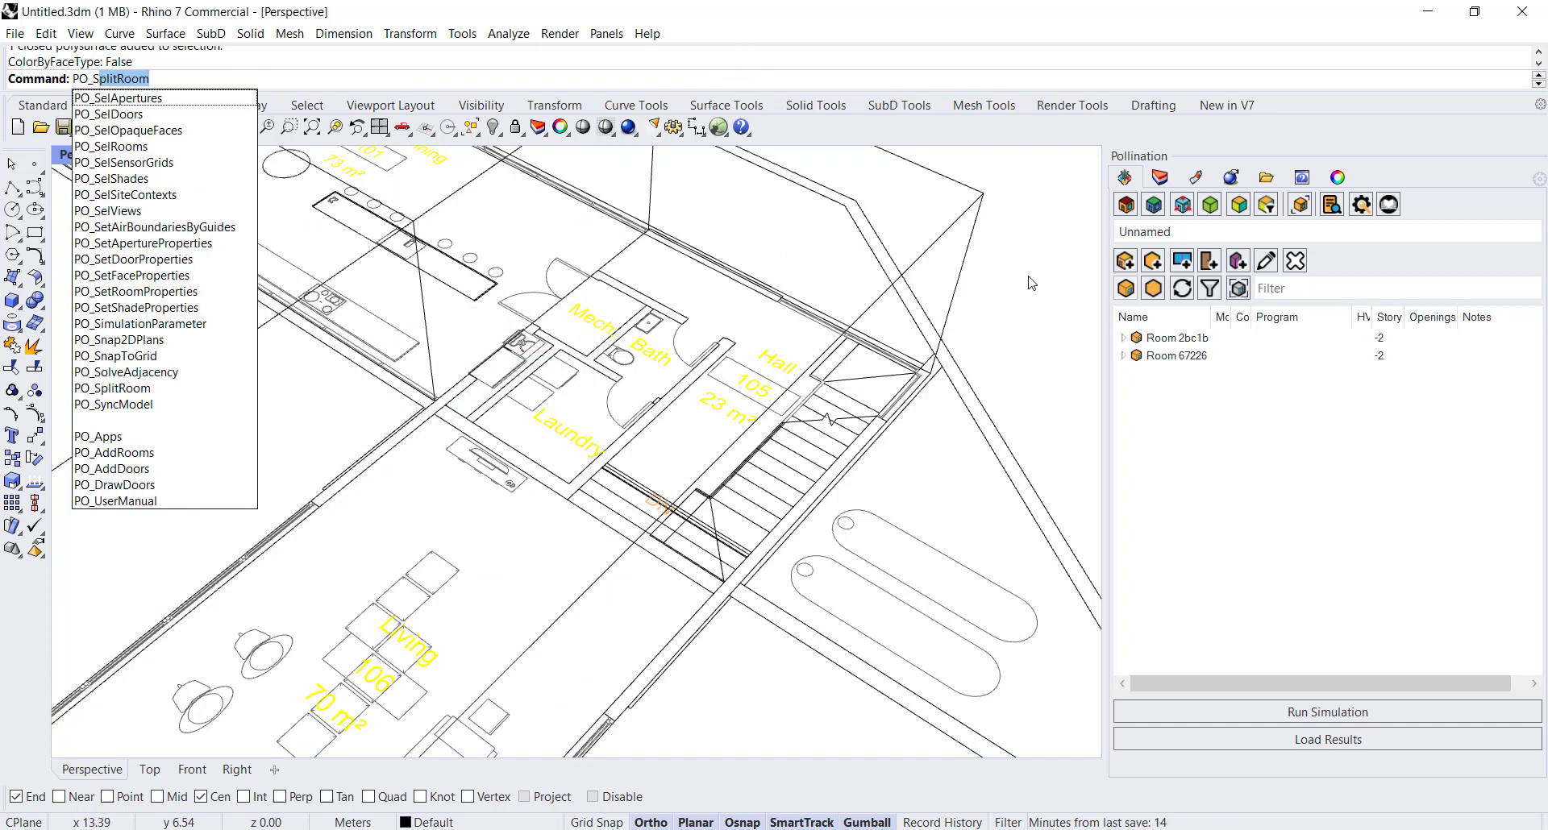
pyautogui.press('Return')
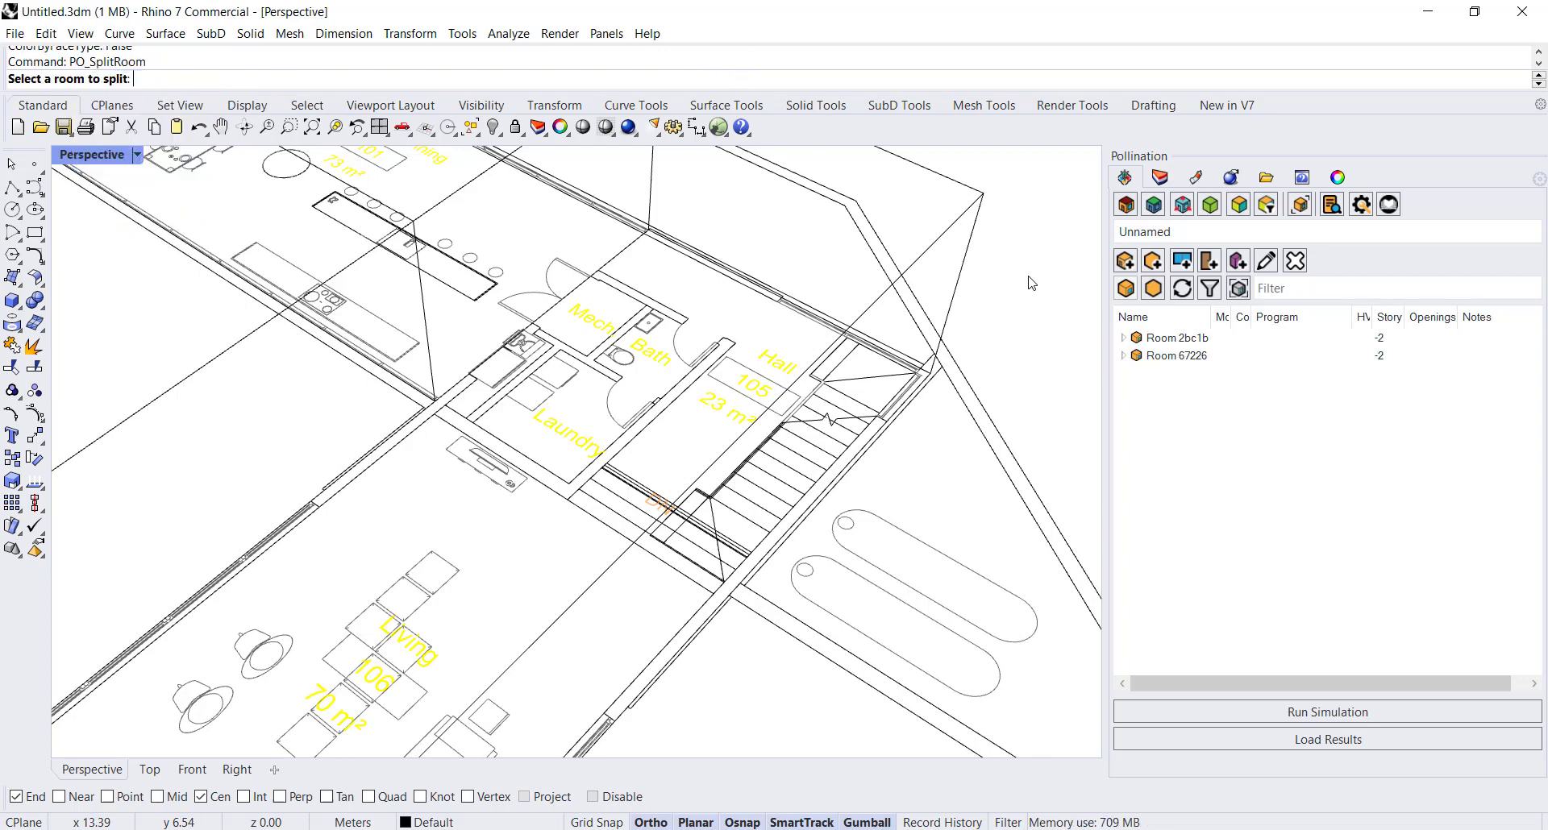
pyautogui.click(188, 387)
pyautogui.click(119, 78)
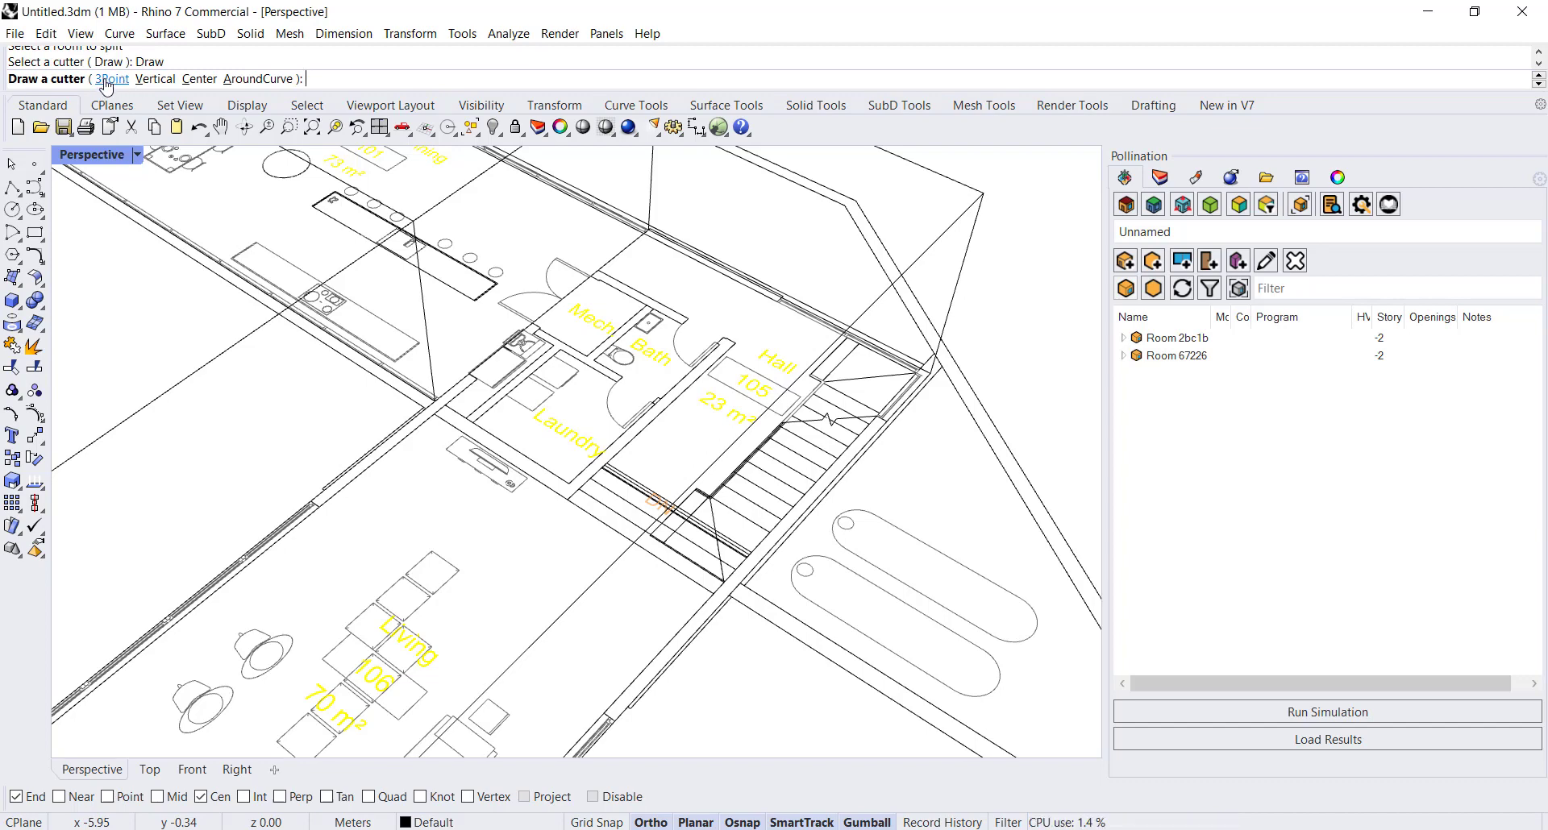
pyautogui.click(105, 79)
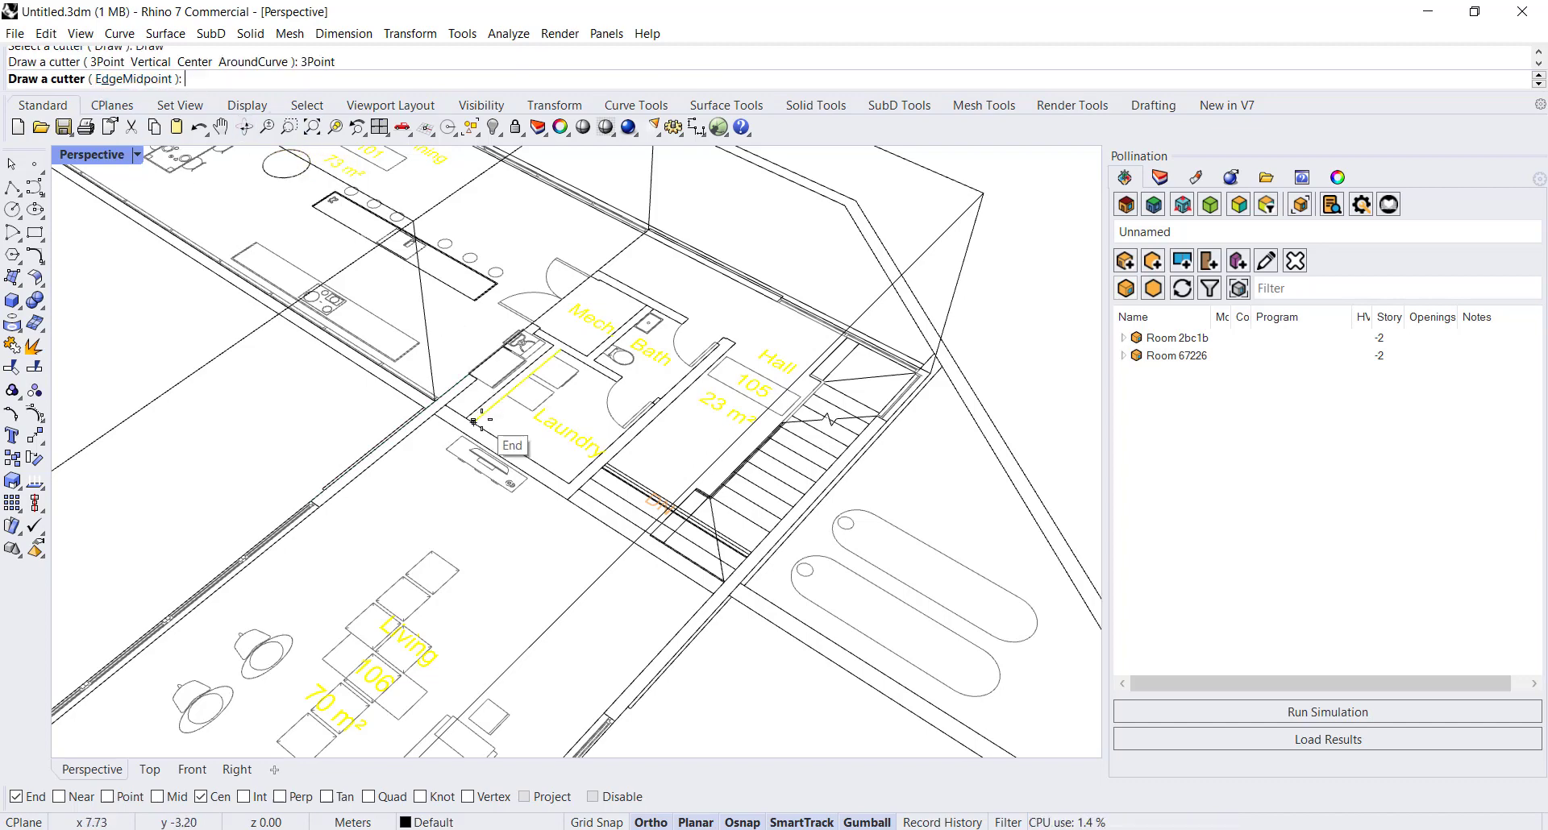
# - Run the cutter from the Laundry wall end to the plan's far corner and set its width
pyautogui.scroll(6, 449, 429)
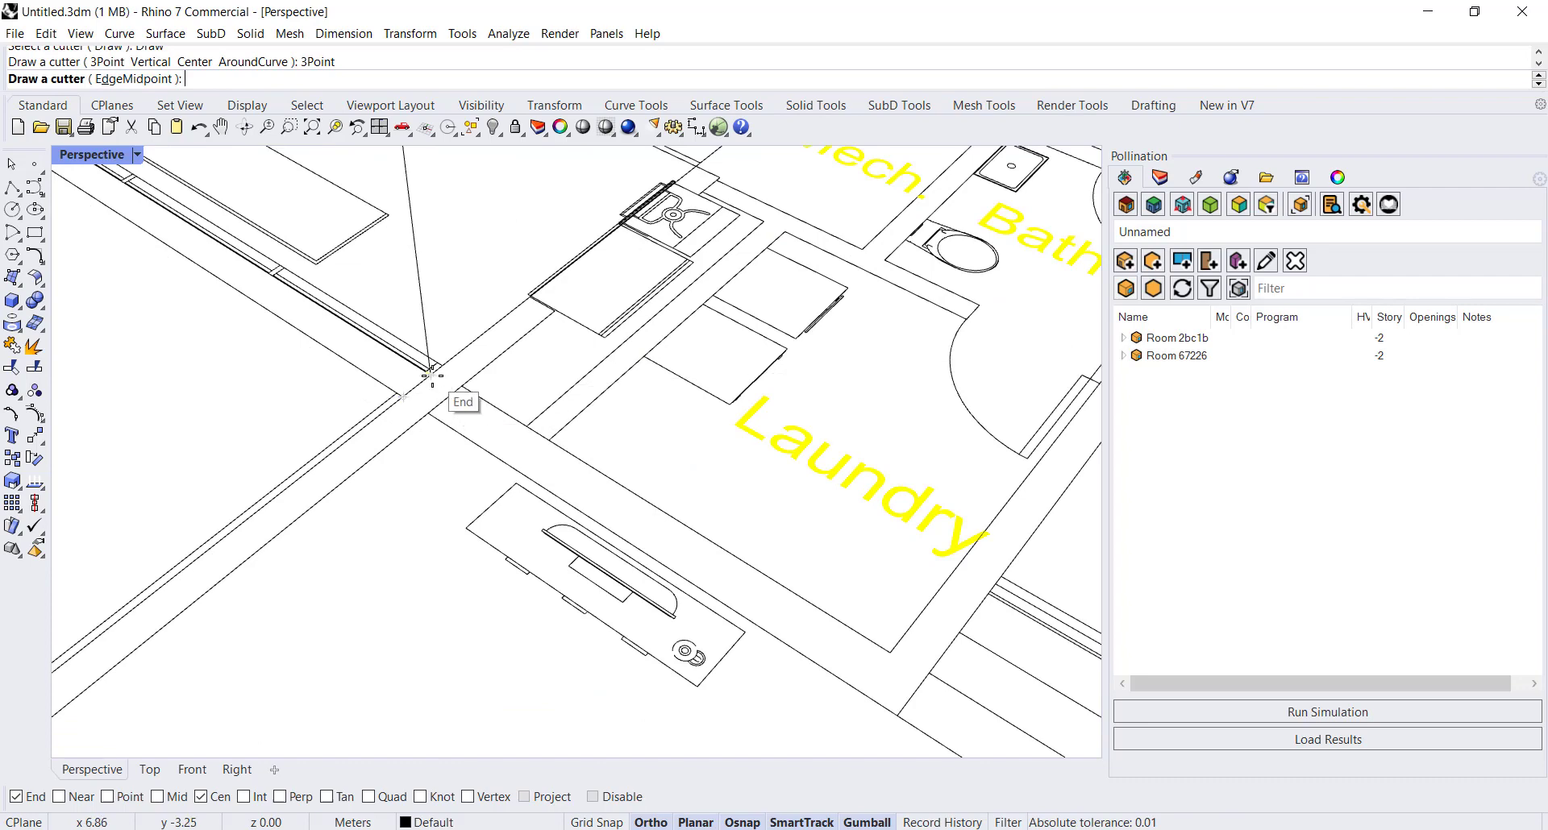
pyautogui.click(432, 375)
pyautogui.scroll(-5, 432, 376)
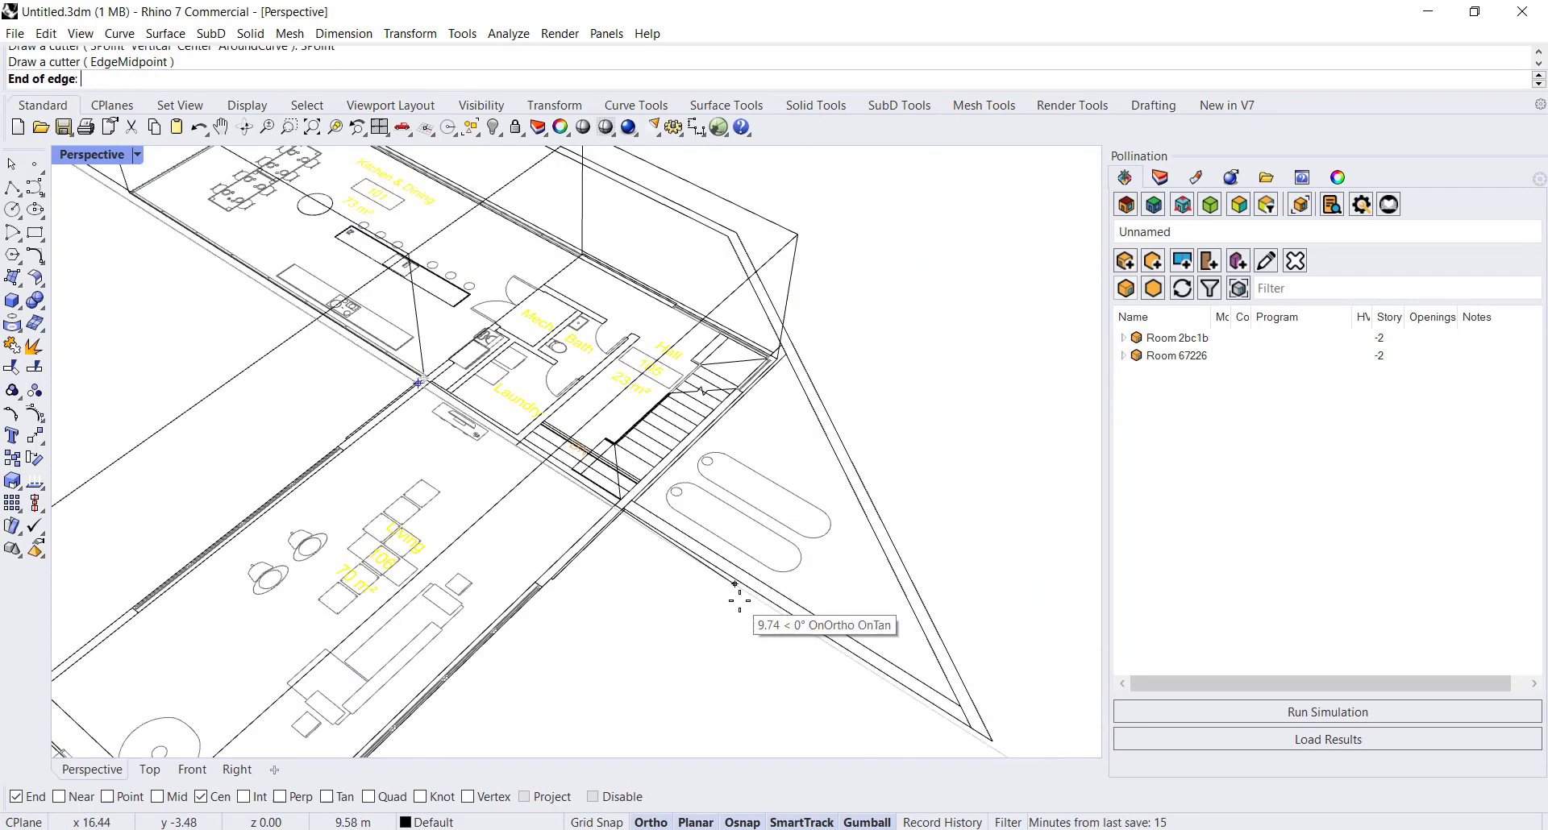
pyautogui.click(992, 736)
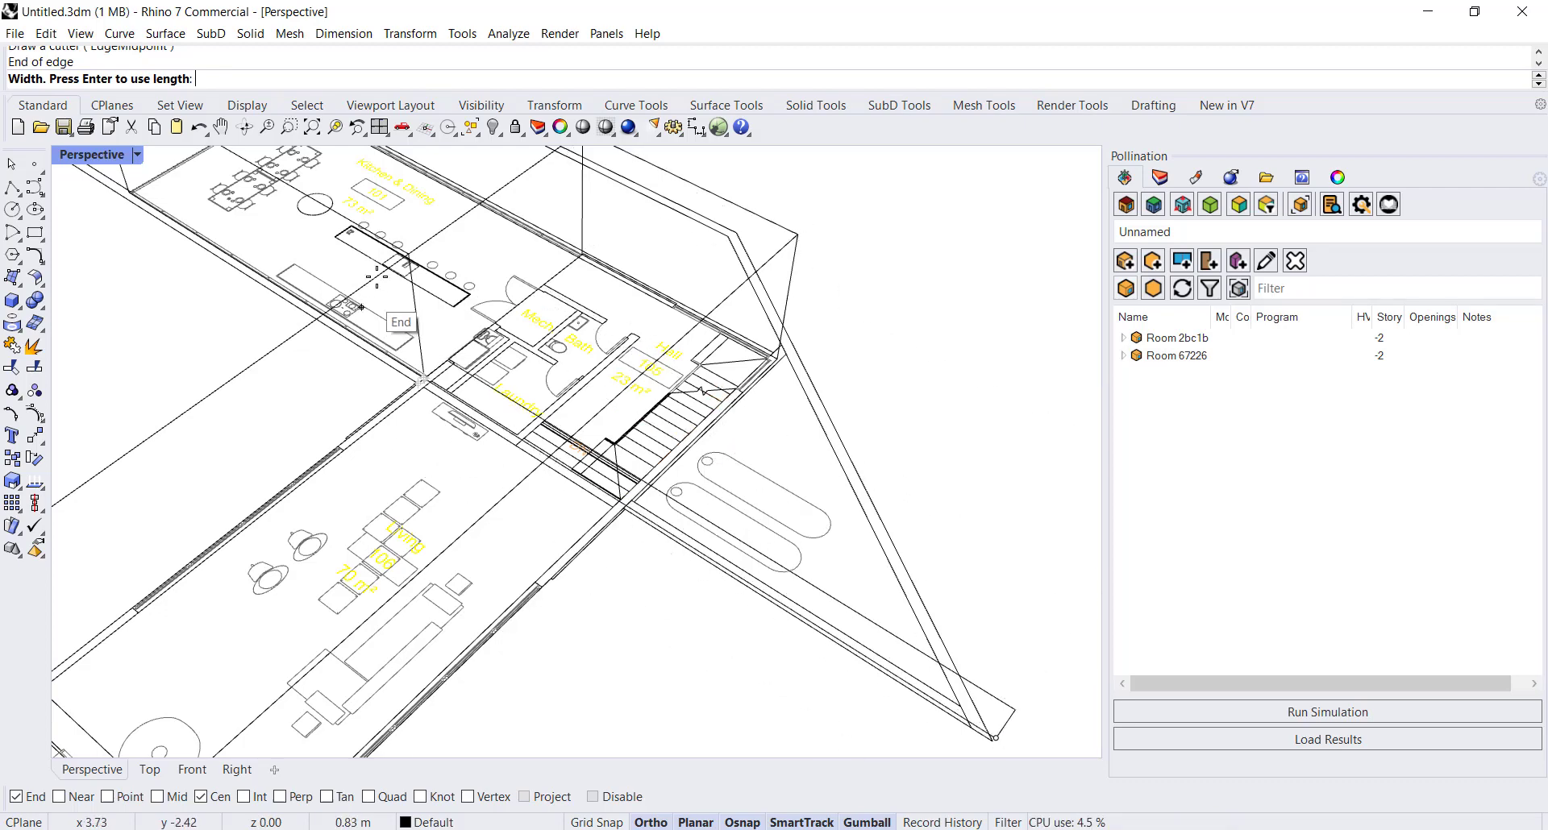
pyautogui.click(409, 255)
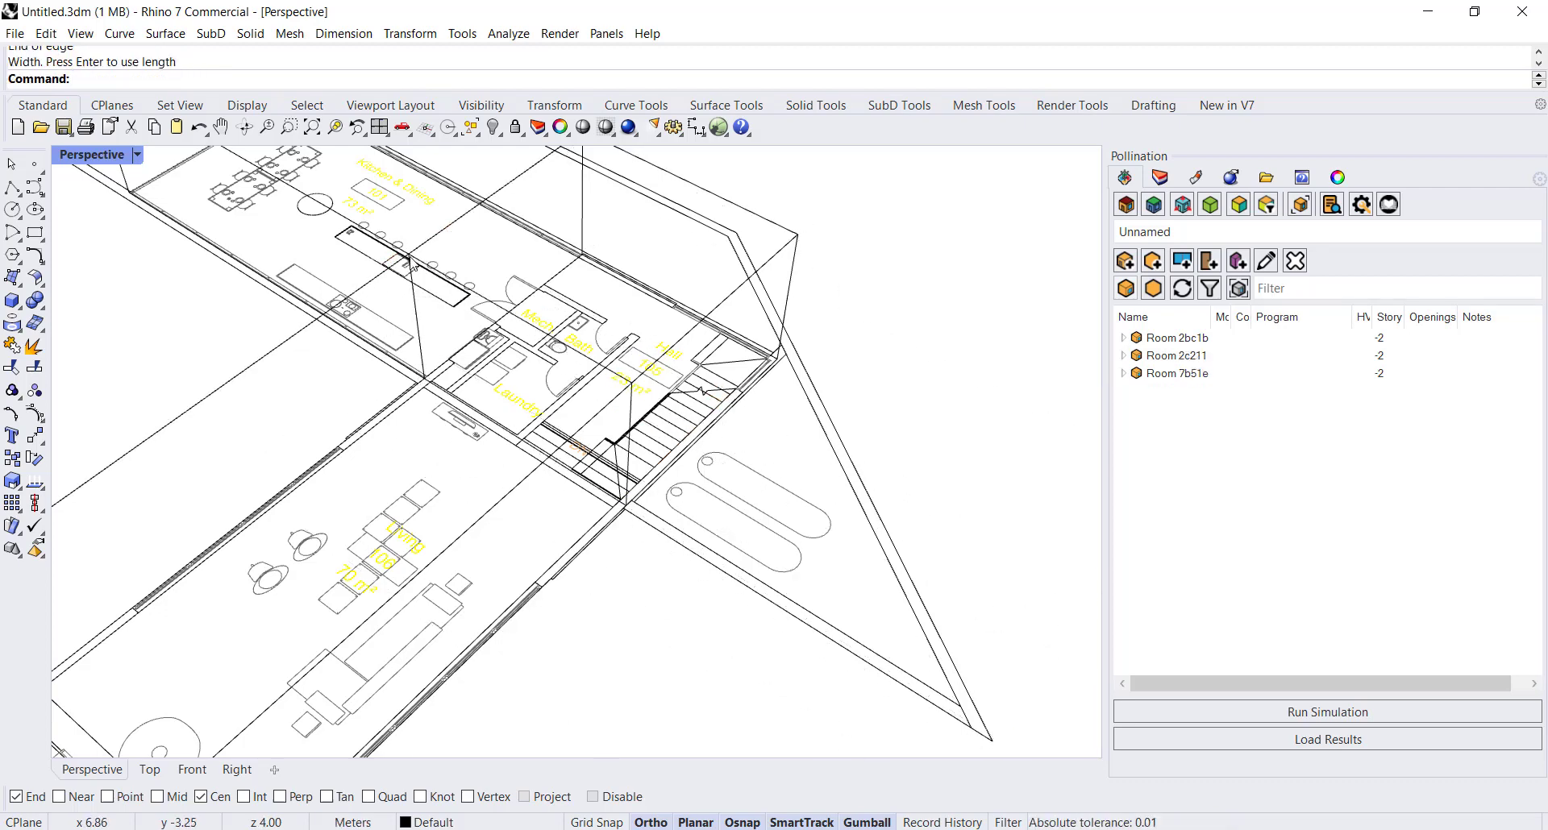
pyautogui.moveTo(691, 523); pyautogui.dragTo(732, 481, button='right')
# - Zoom out over the floor plan and bring up the Surface Creation flyout
pyautogui.scroll(5, 606, 410)
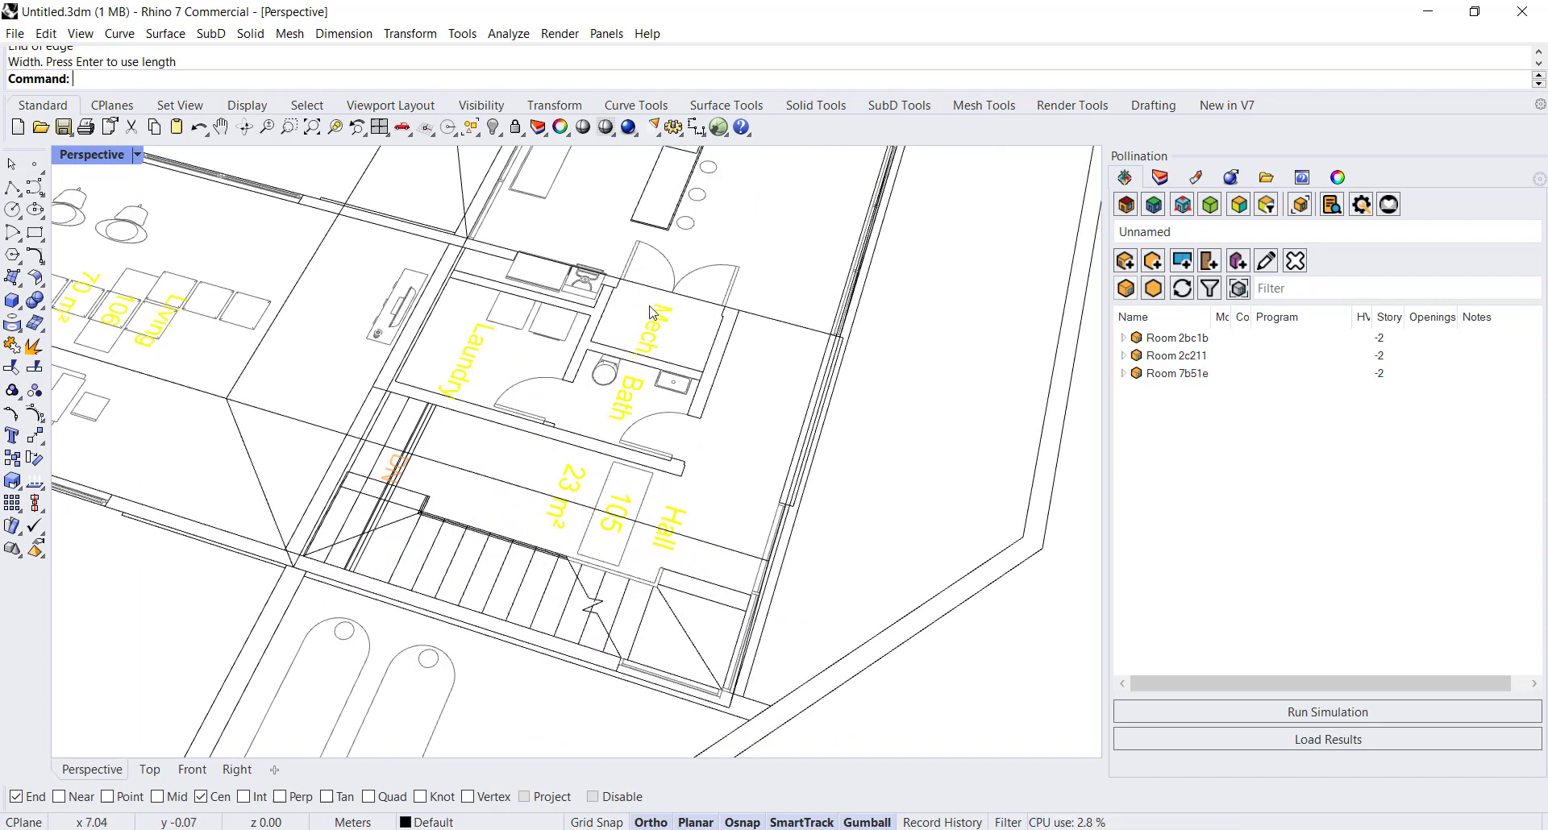
pyautogui.scroll(-3, 718, 371)
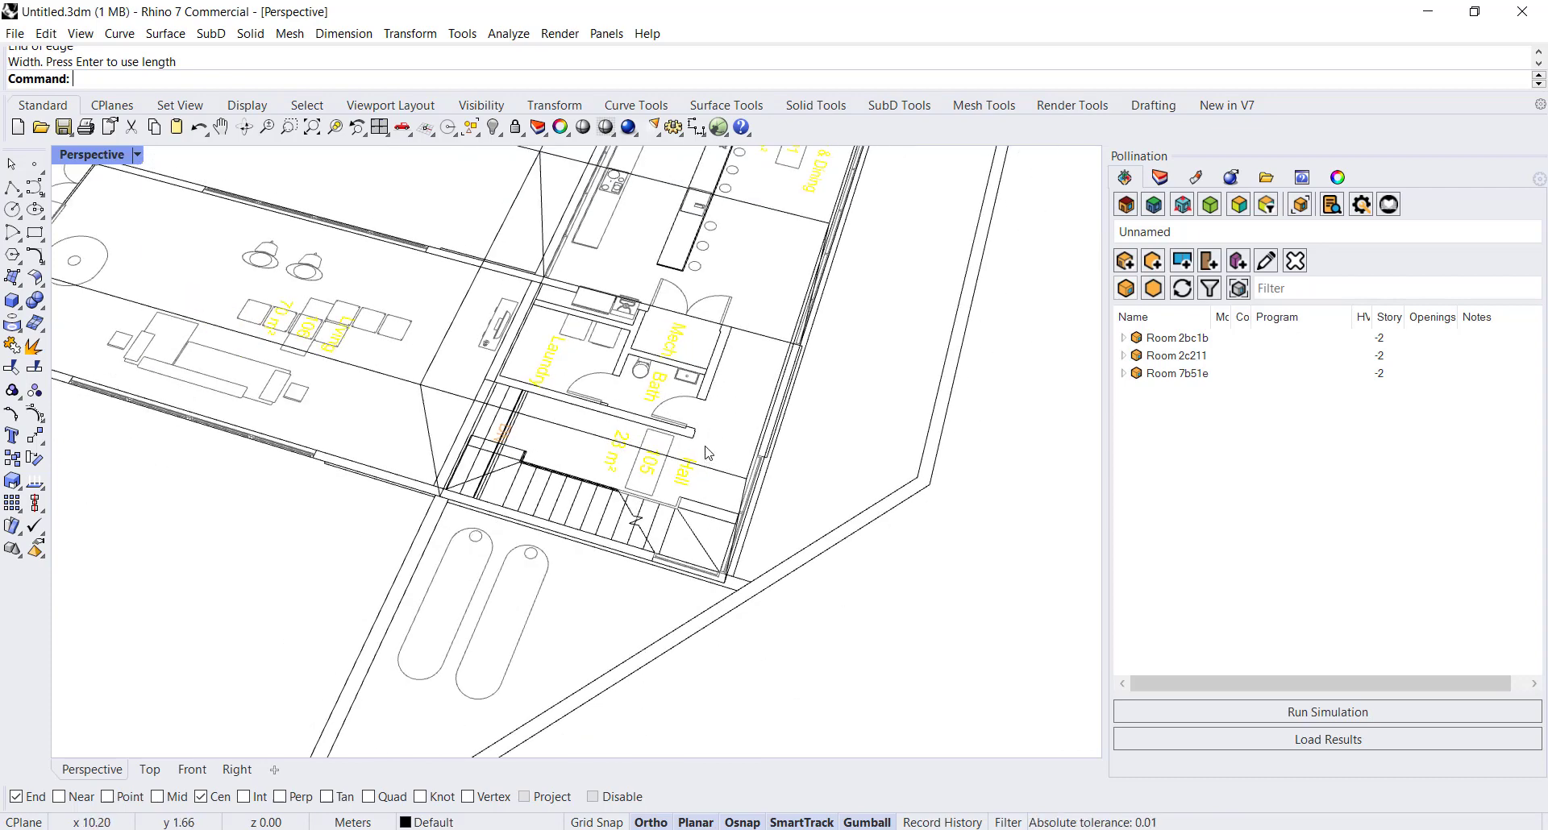
pyautogui.click(19, 284)
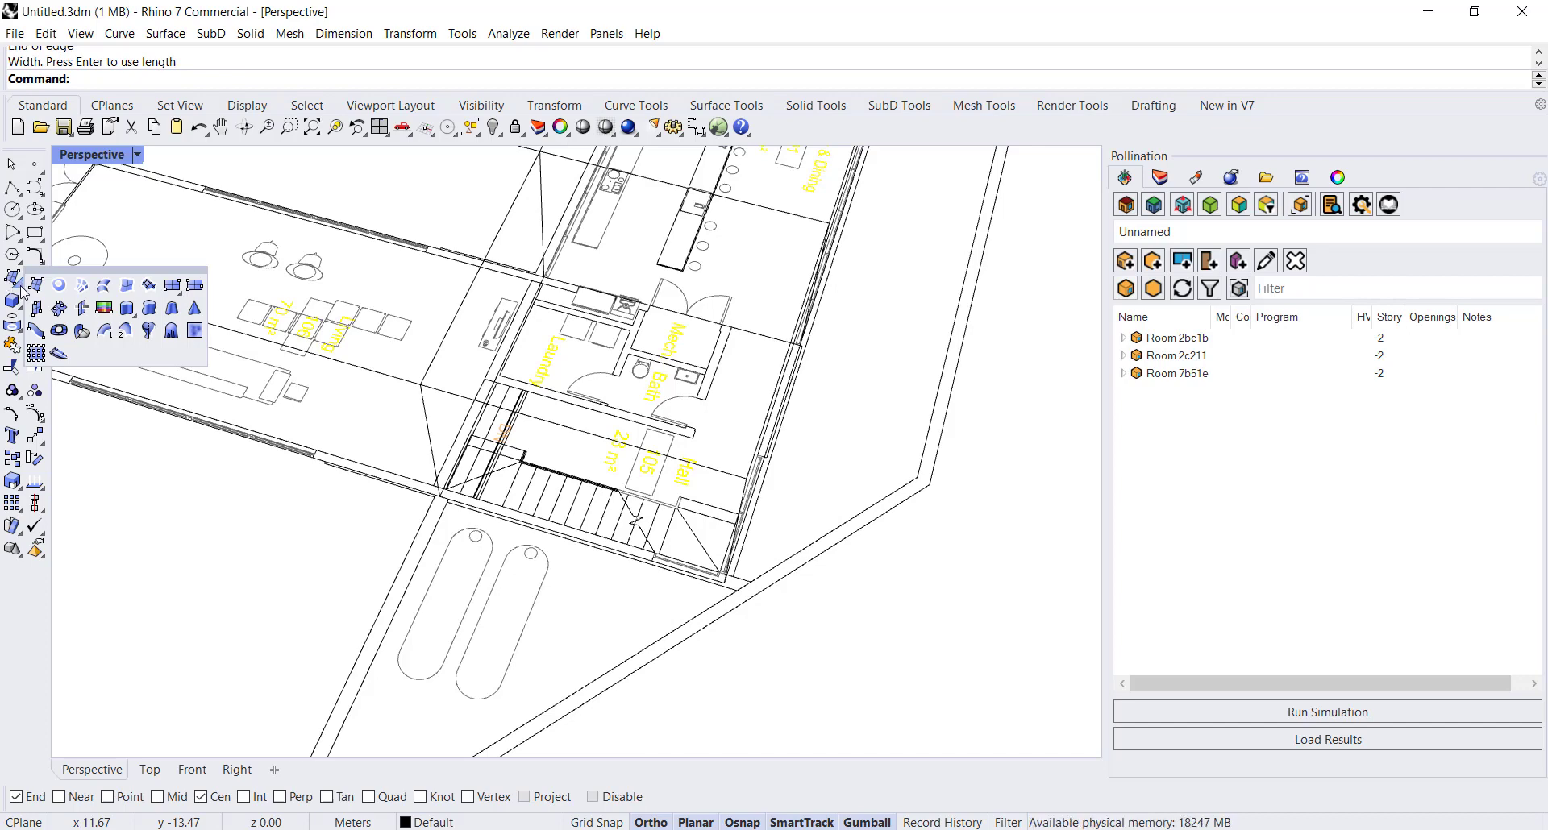
# - Launch the Plane command, correcting the mistyped command name
pyautogui.click(179, 292)
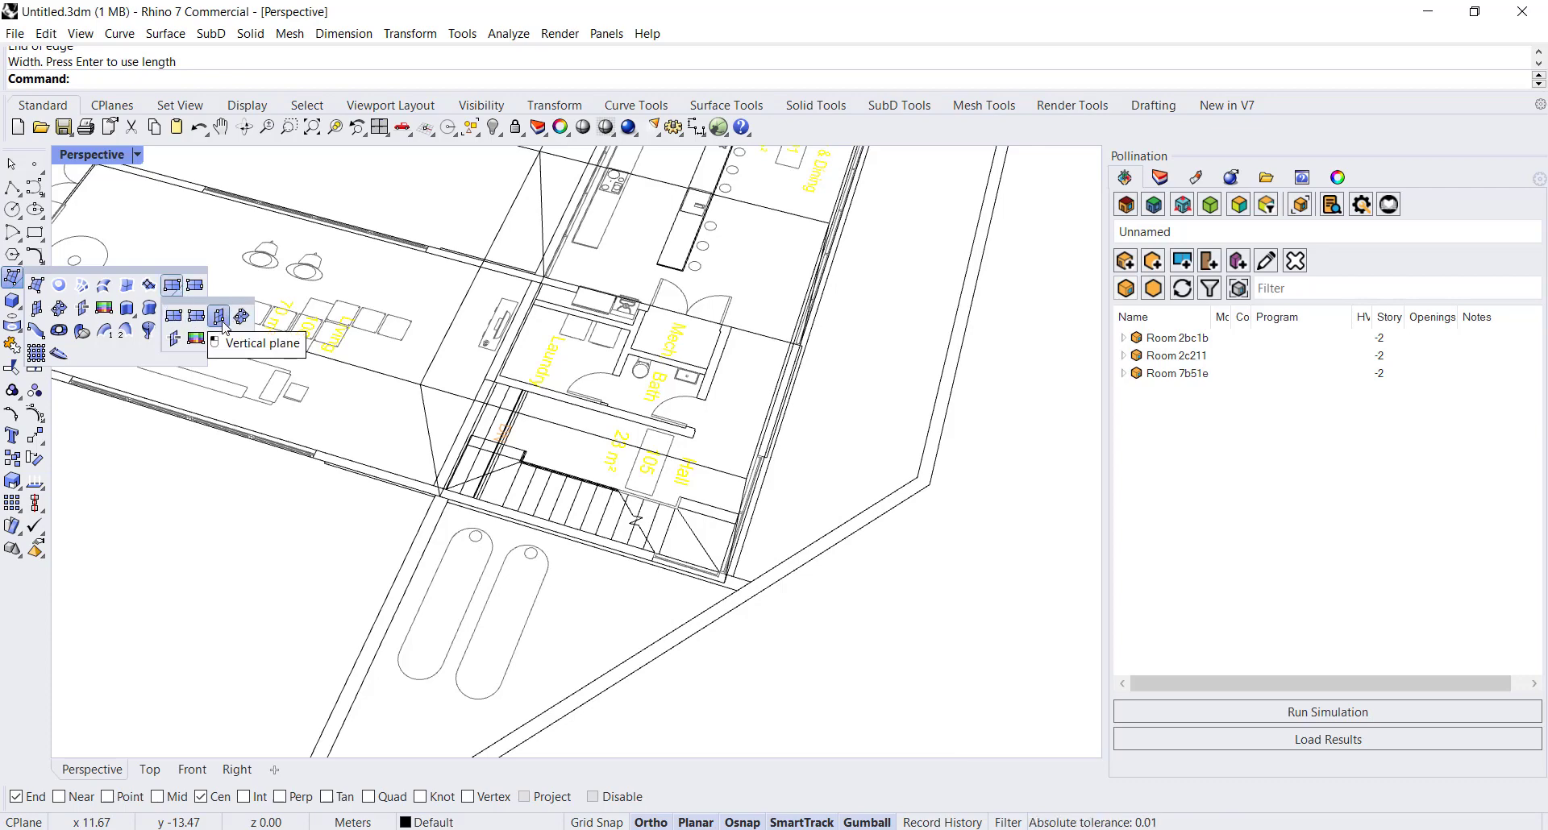
pyautogui.click(207, 78)
pyautogui.press('Up')
pyautogui.write('ertica')
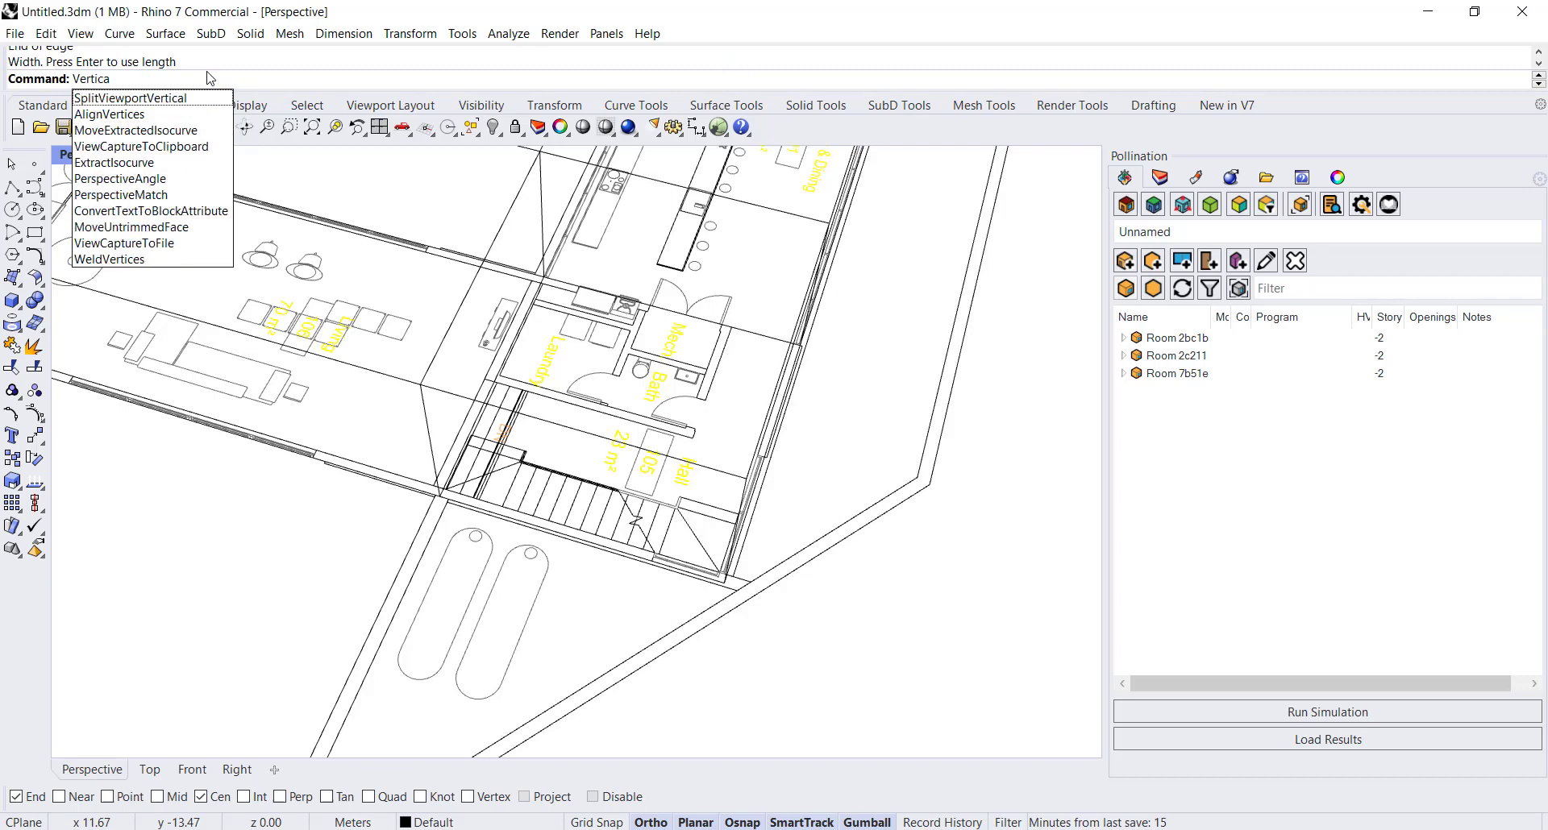
pyautogui.press('BackSpace')
pyautogui.press('BackSpace')
pyautogui.press('BackSpace')
pyautogui.press('BackSpace')
pyautogui.press('BackSpace')
pyautogui.press('BackSpace')
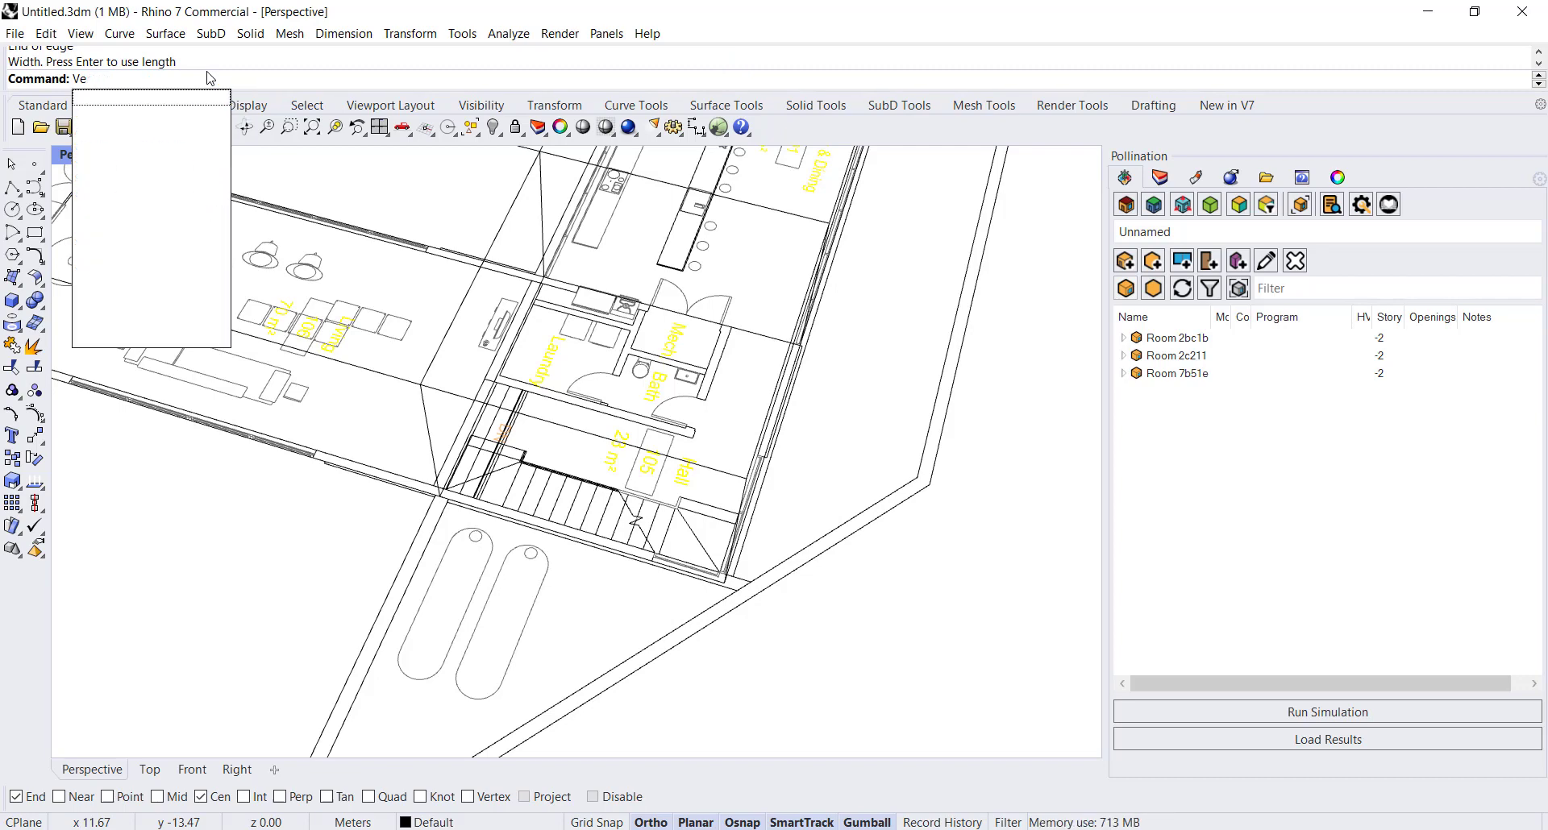
pyautogui.press('BackSpace')
pyautogui.write('Plant')
pyautogui.press('BackSpace')
pyautogui.write('e')
pyautogui.press('Return')
# - Draw a vertical plane from the Mech room corner to the Hall wall corner
pyautogui.click(193, 80)
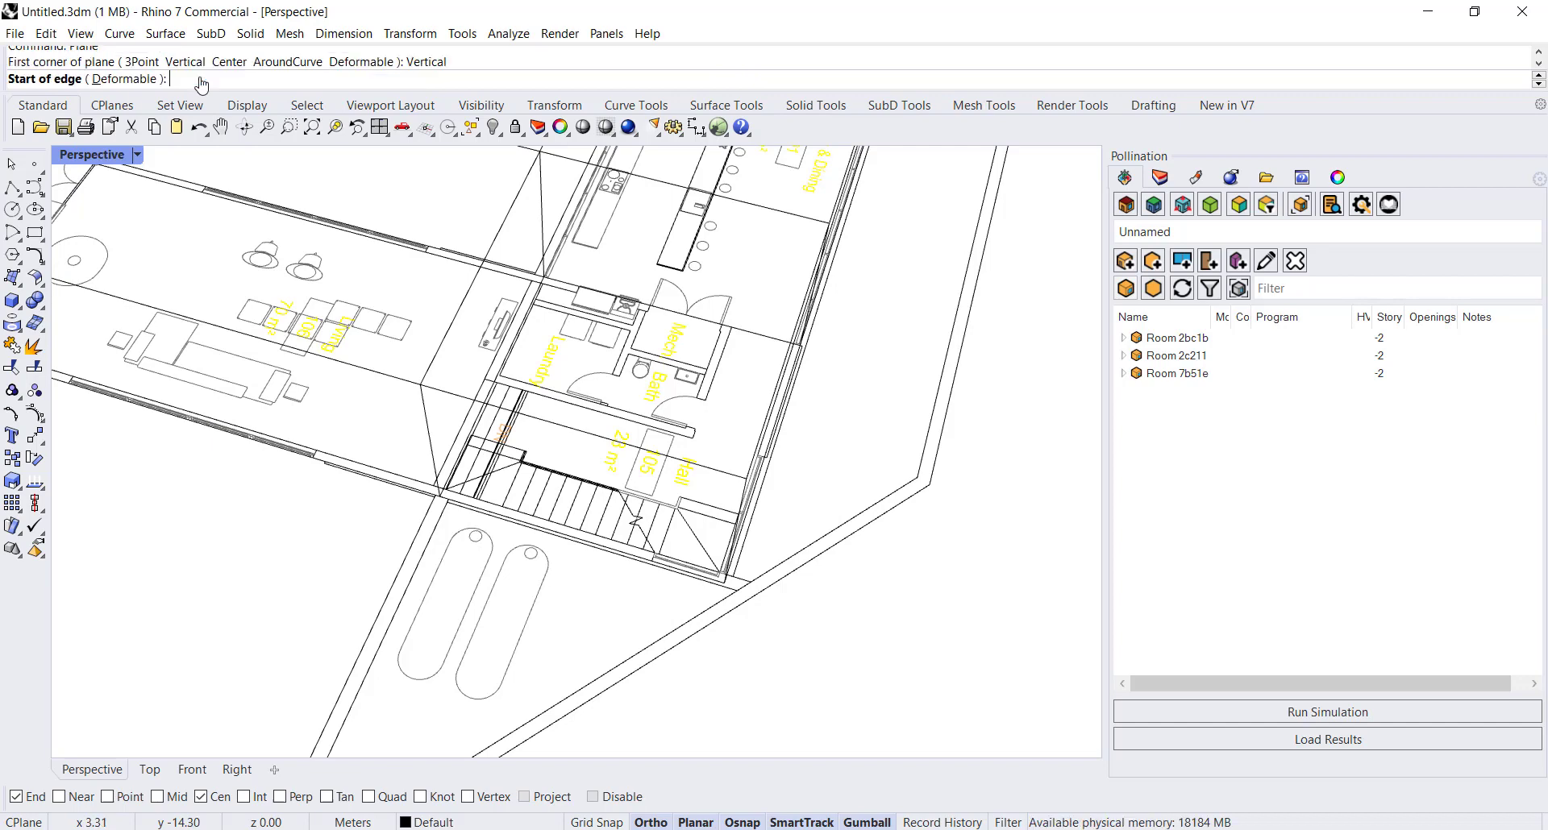
pyautogui.scroll(4, 728, 327)
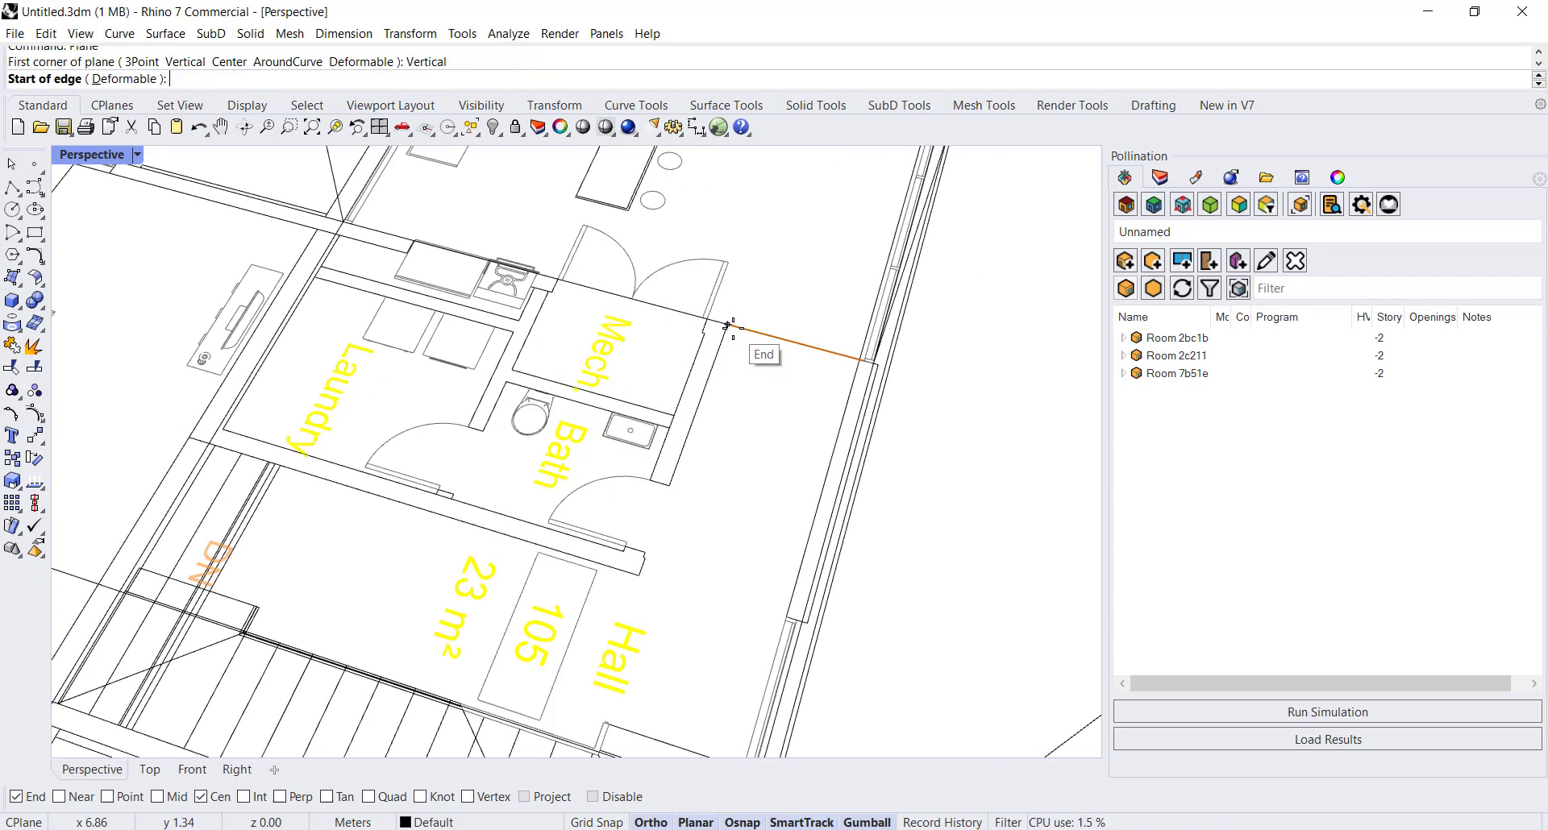
pyautogui.click(727, 325)
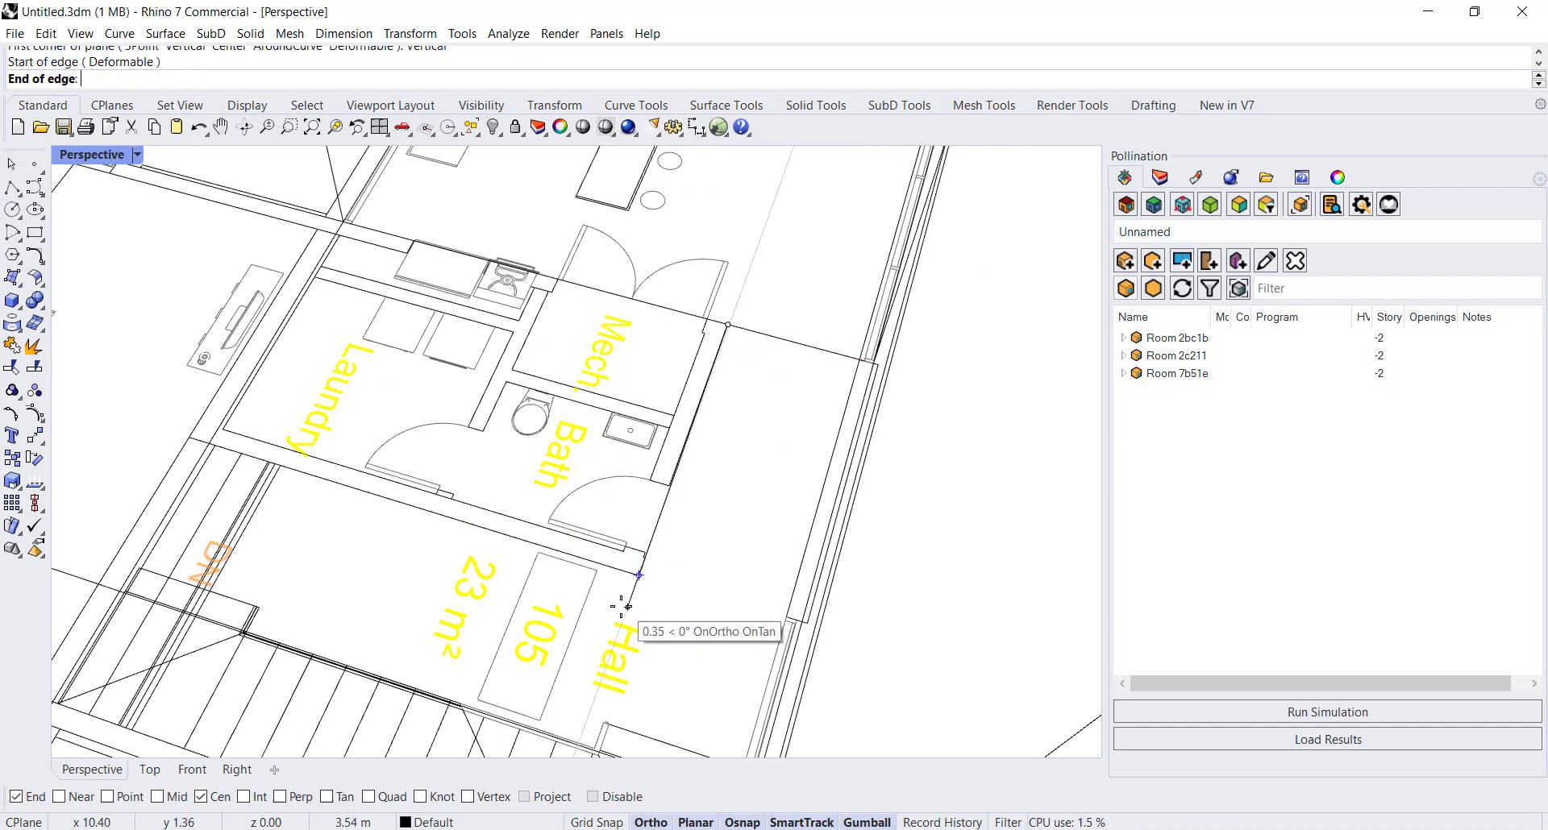
pyautogui.scroll(1, 621, 597)
pyautogui.scroll(3, 621, 597)
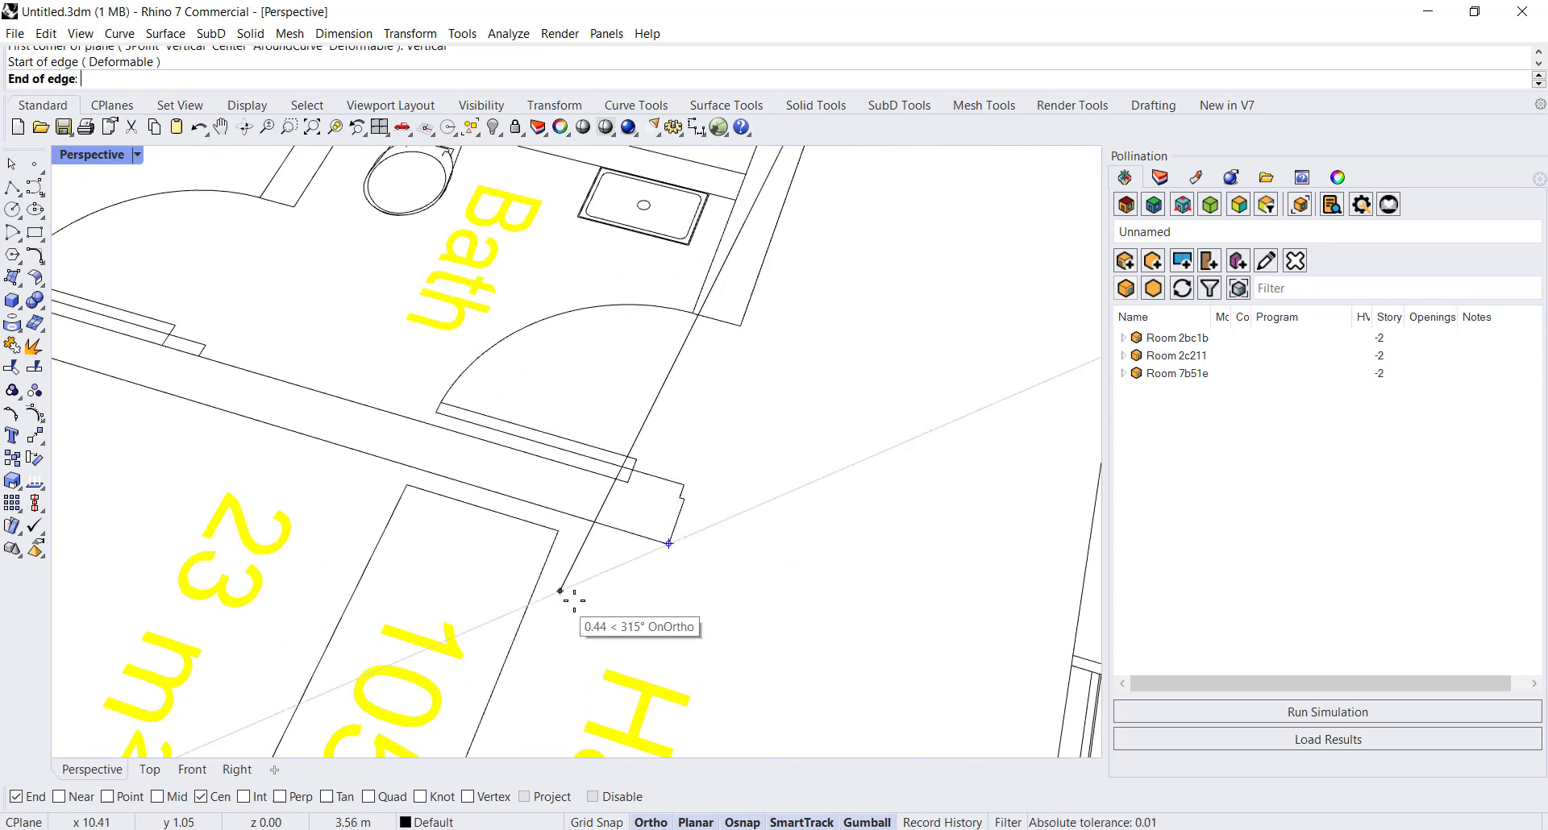
pyautogui.scroll(3, 667, 560)
pyautogui.click(668, 549)
pyautogui.scroll(-5, 669, 557)
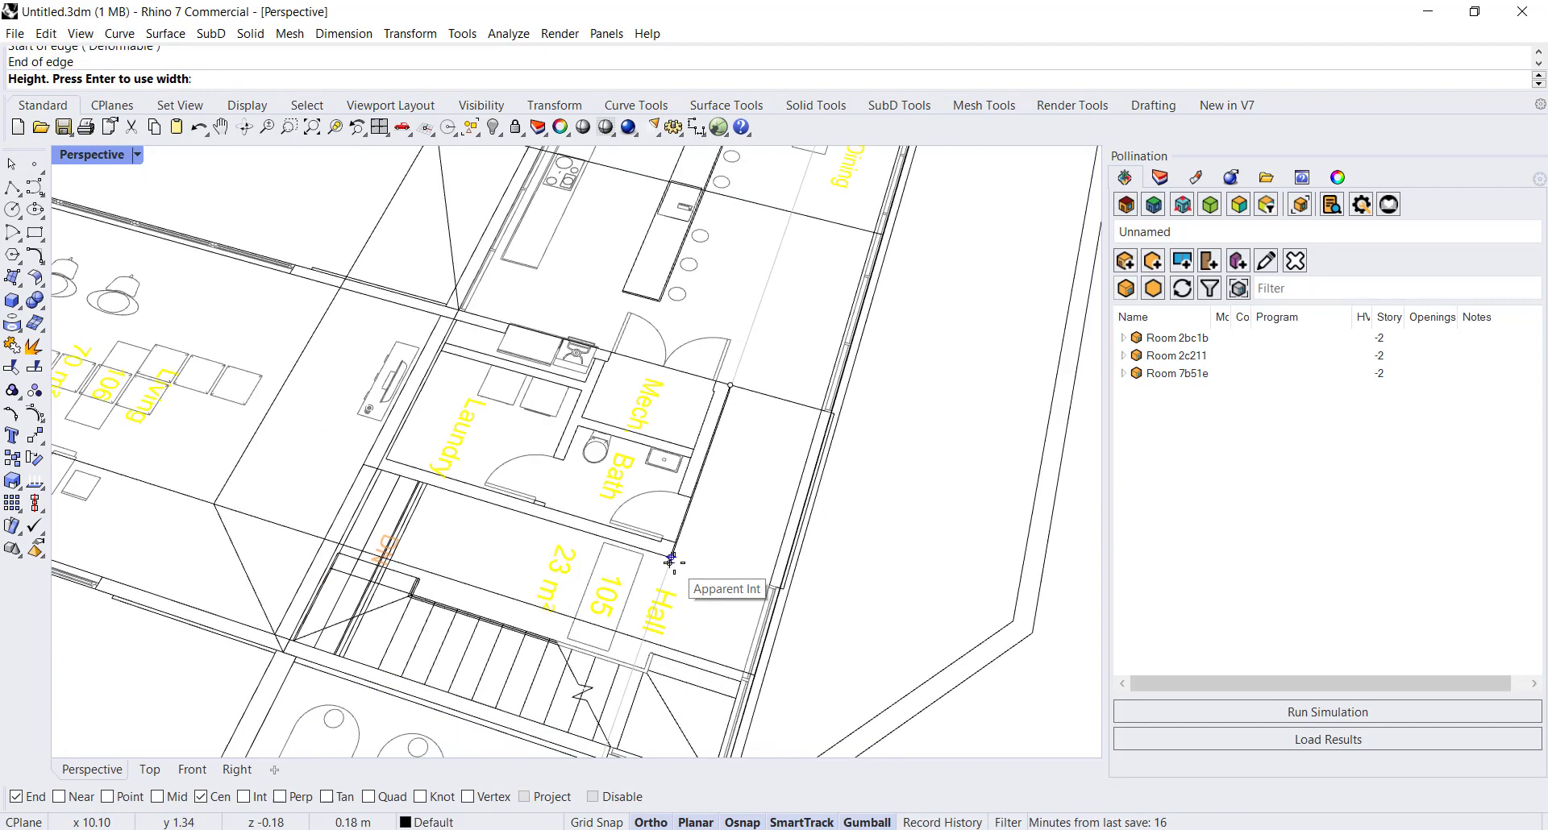
pyautogui.scroll(-3, 583, 334)
pyautogui.press('Return')
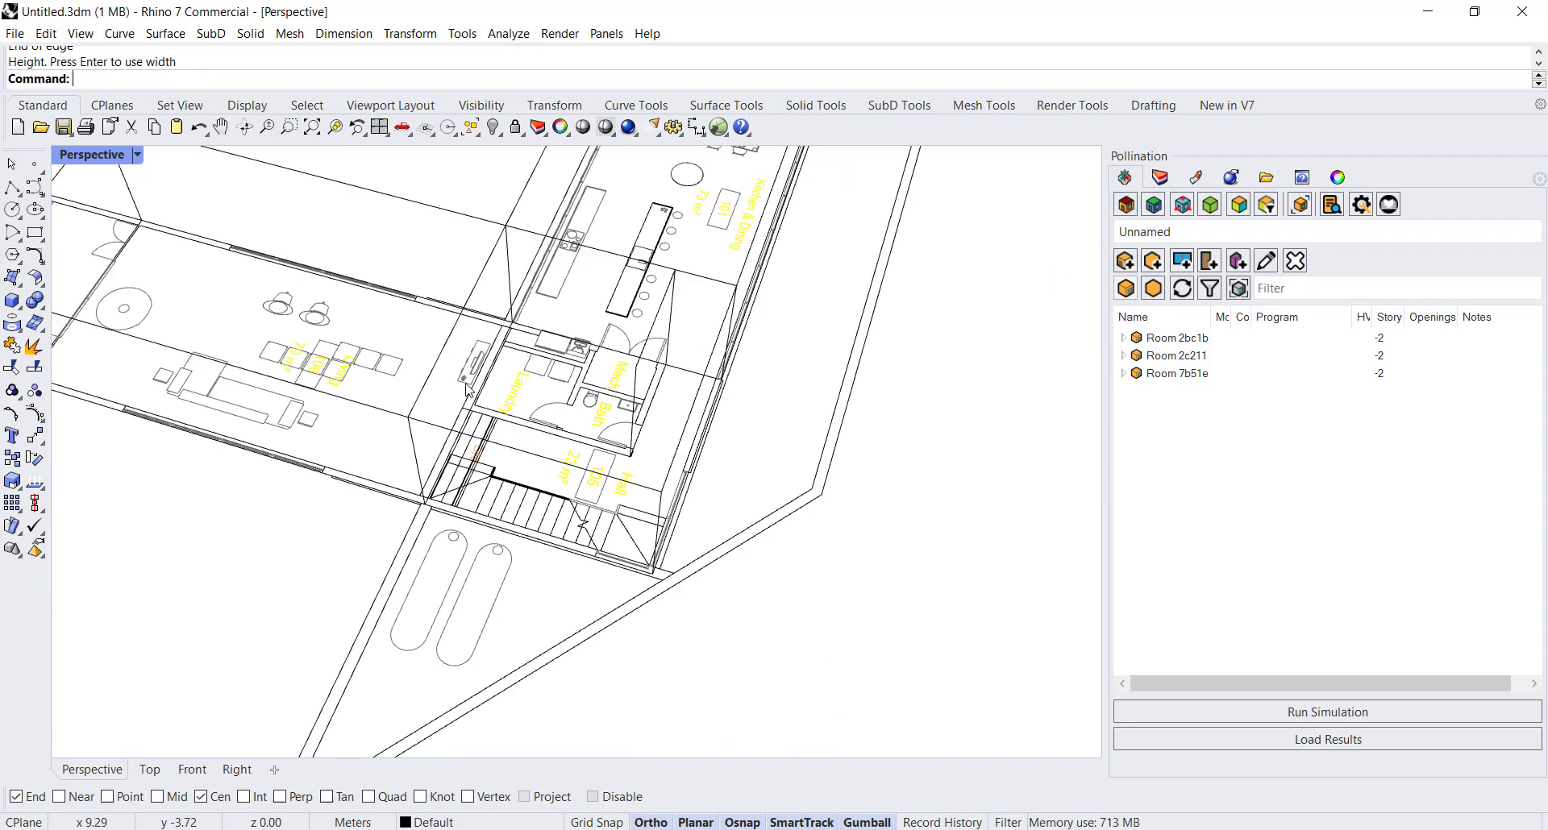
# - Draw a second plane from the Laundry wall corner up to the mass's top edge
pyautogui.moveTo(470, 391); pyautogui.dragTo(629, 419, button='right')
pyautogui.write('plane')
pyautogui.press('Return')
pyautogui.scroll(3, 605, 415)
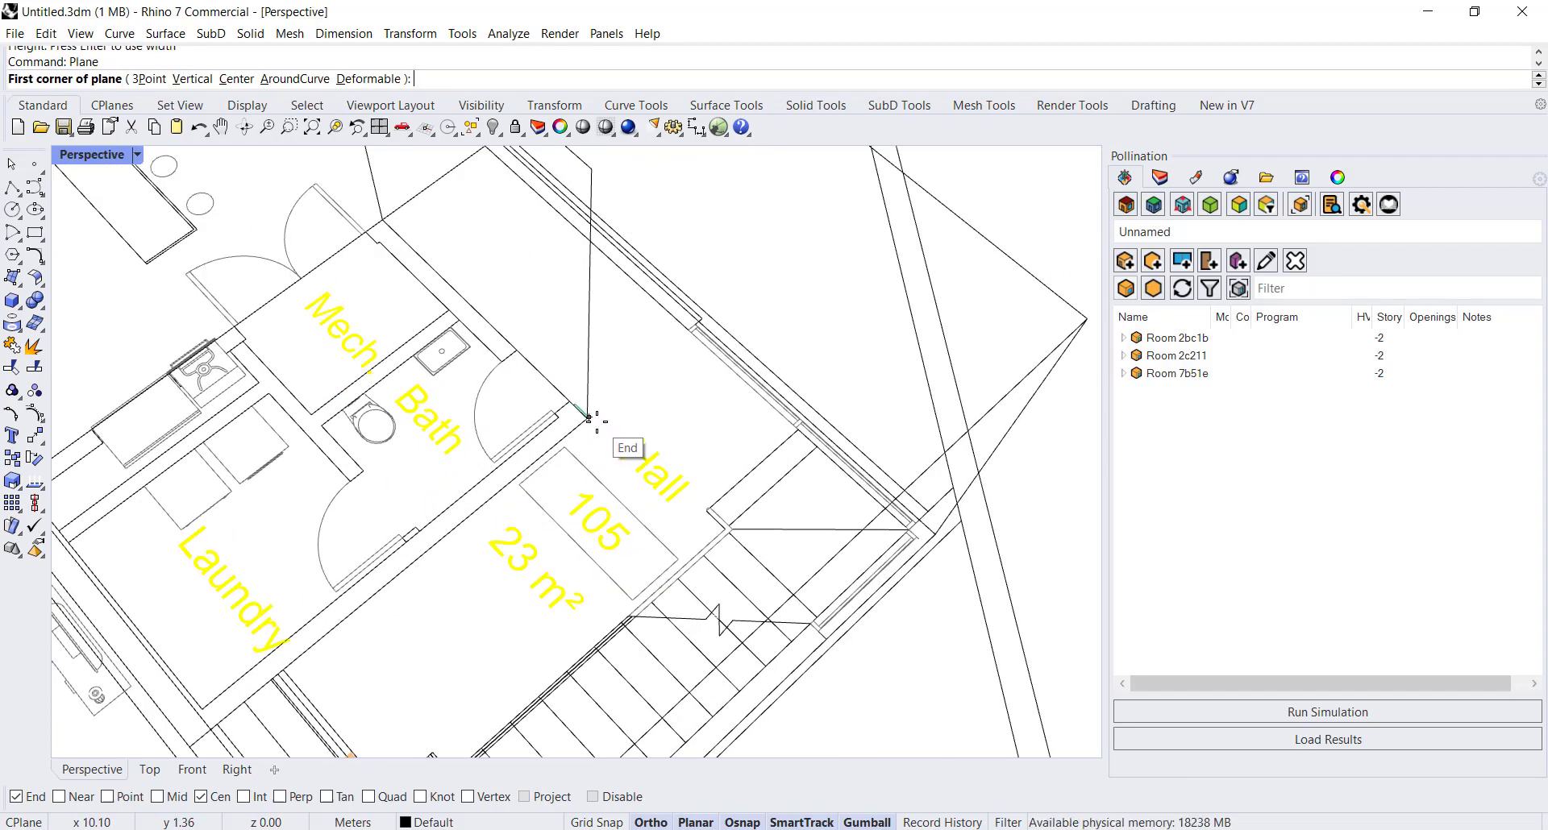
pyautogui.scroll(2, 589, 425)
pyautogui.scroll(-6, 588, 426)
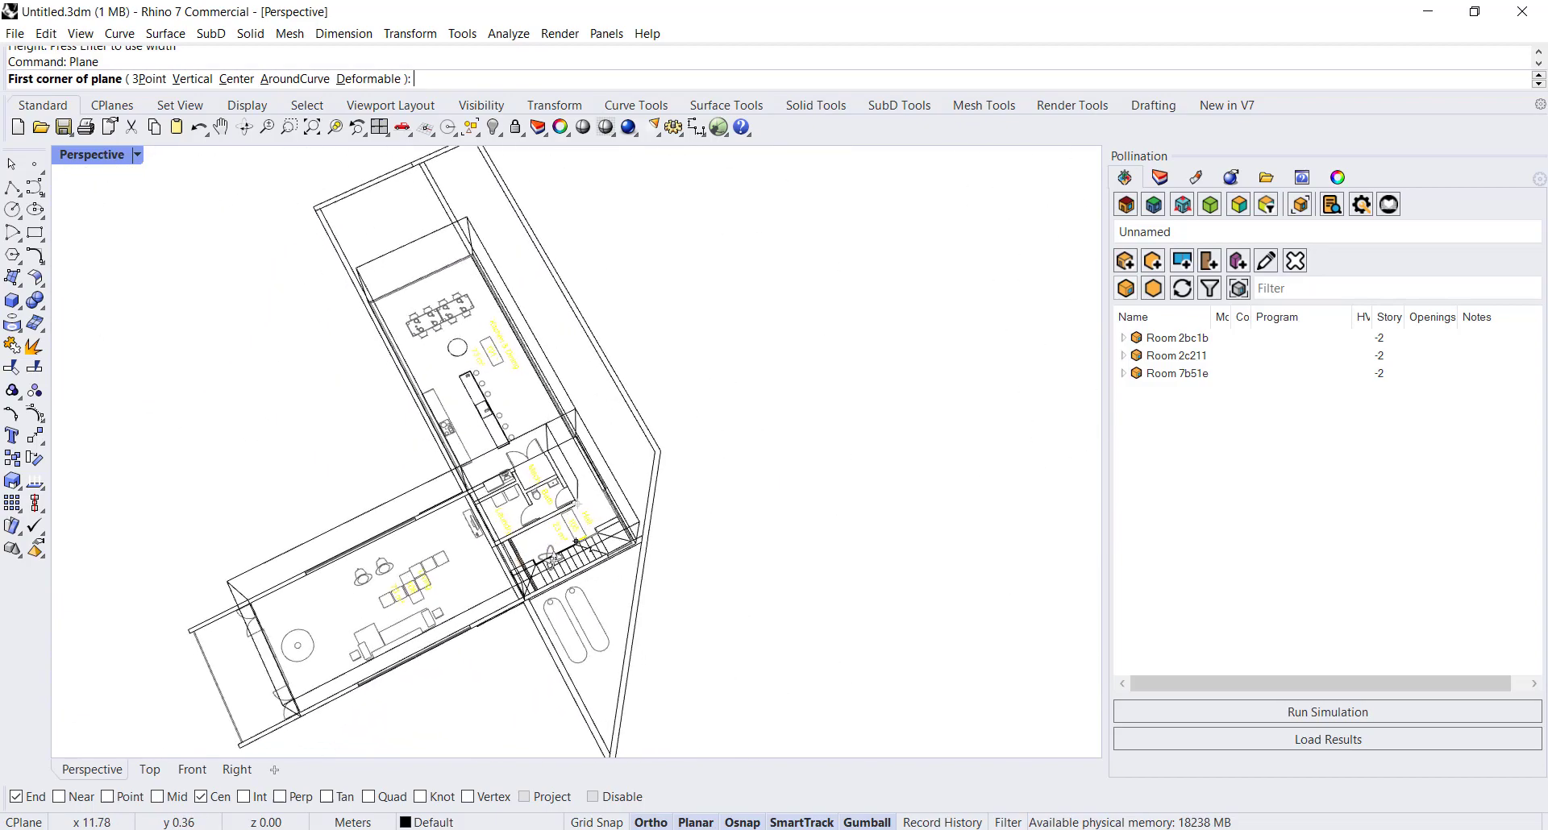
pyautogui.scroll(4, 511, 556)
pyautogui.scroll(5, 600, 649)
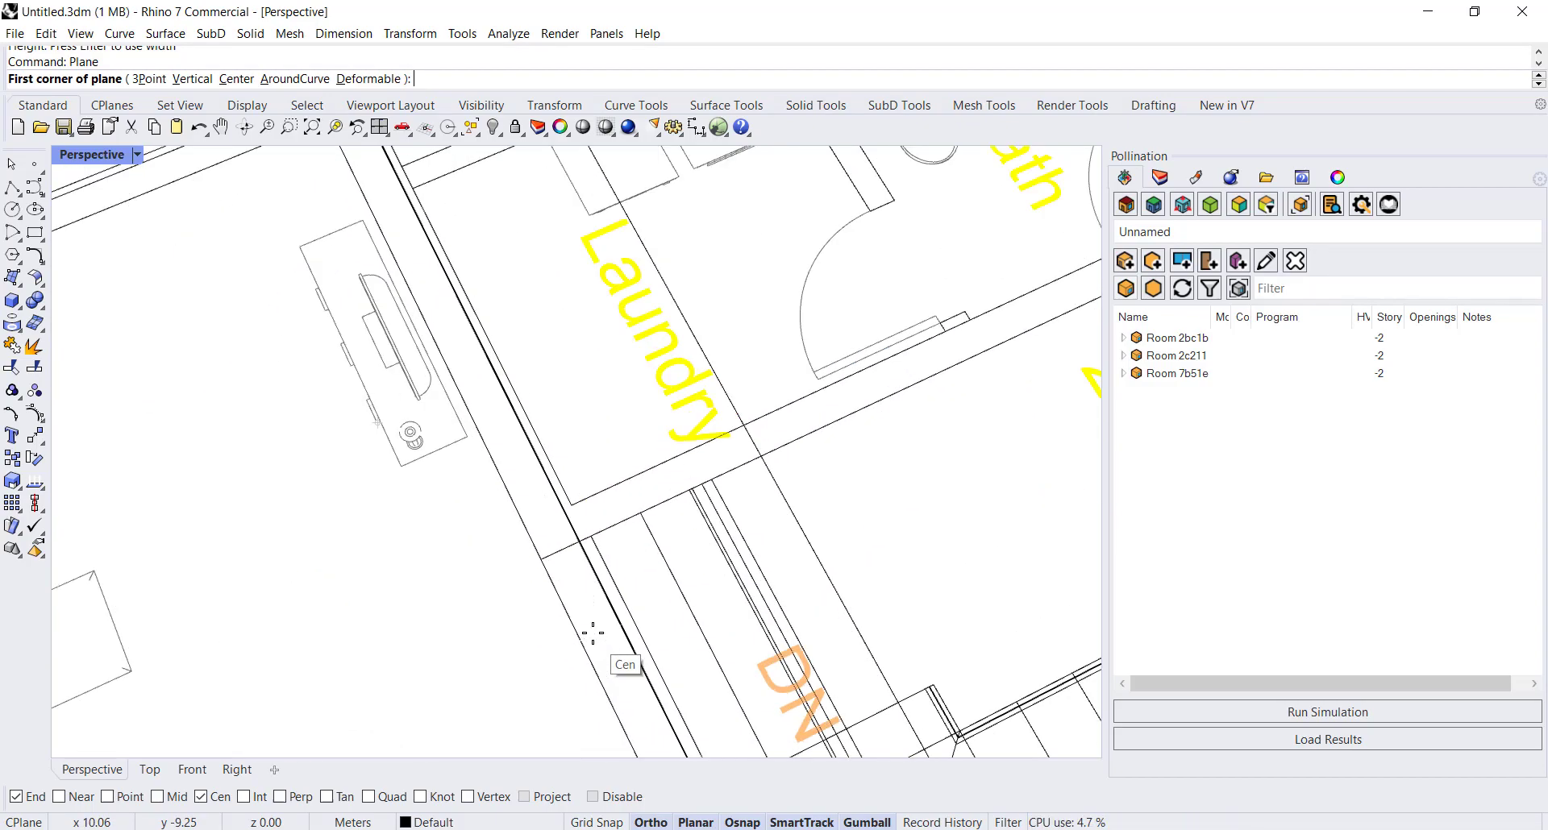
pyautogui.click(542, 563)
pyautogui.scroll(-3, 536, 561)
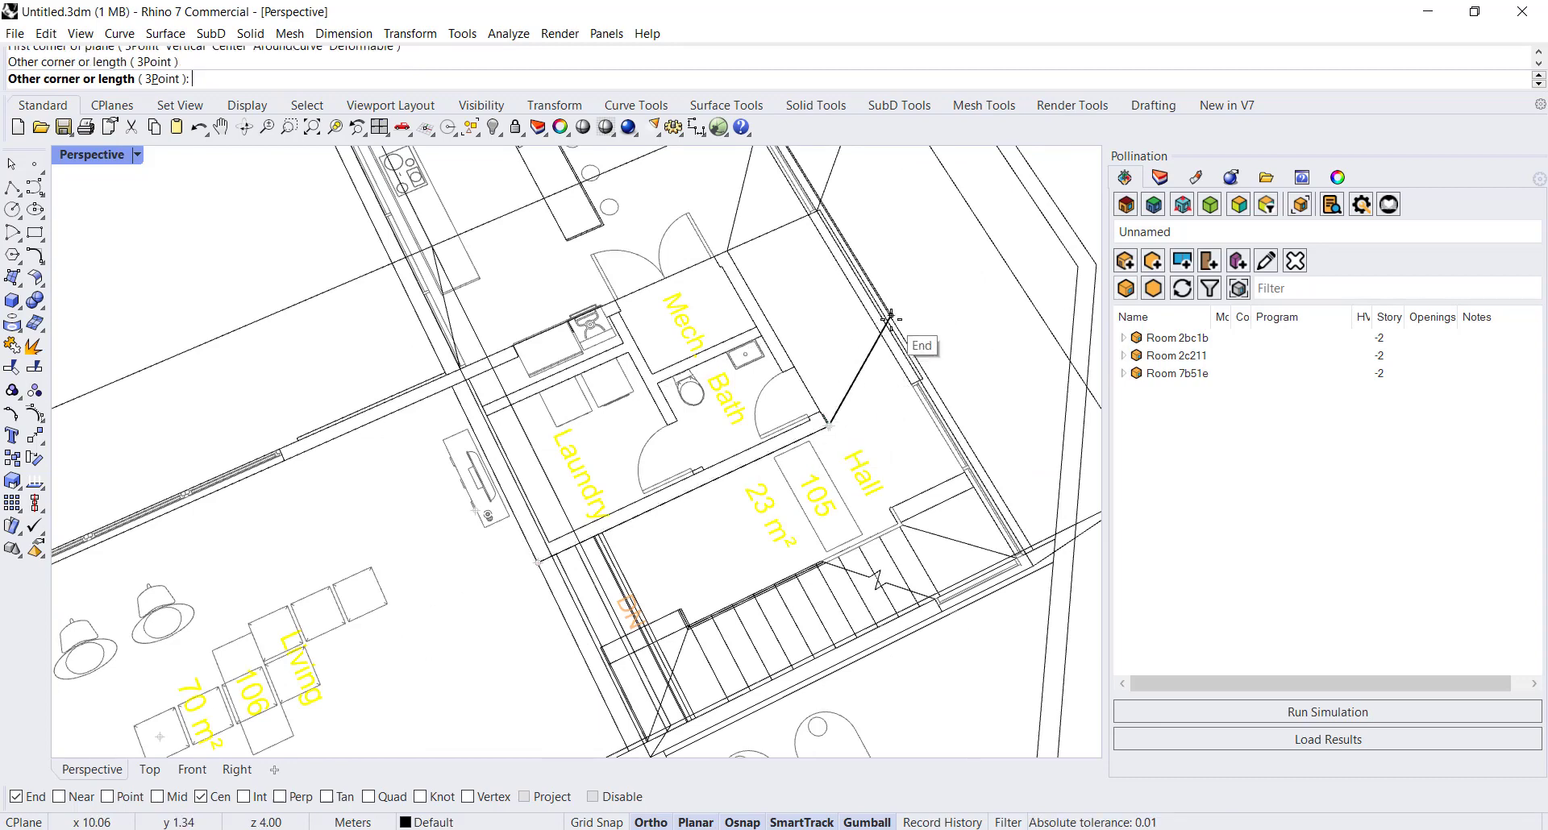
pyautogui.moveTo(891, 332); pyautogui.dragTo(981, 252, button='right')
pyautogui.click(819, 204)
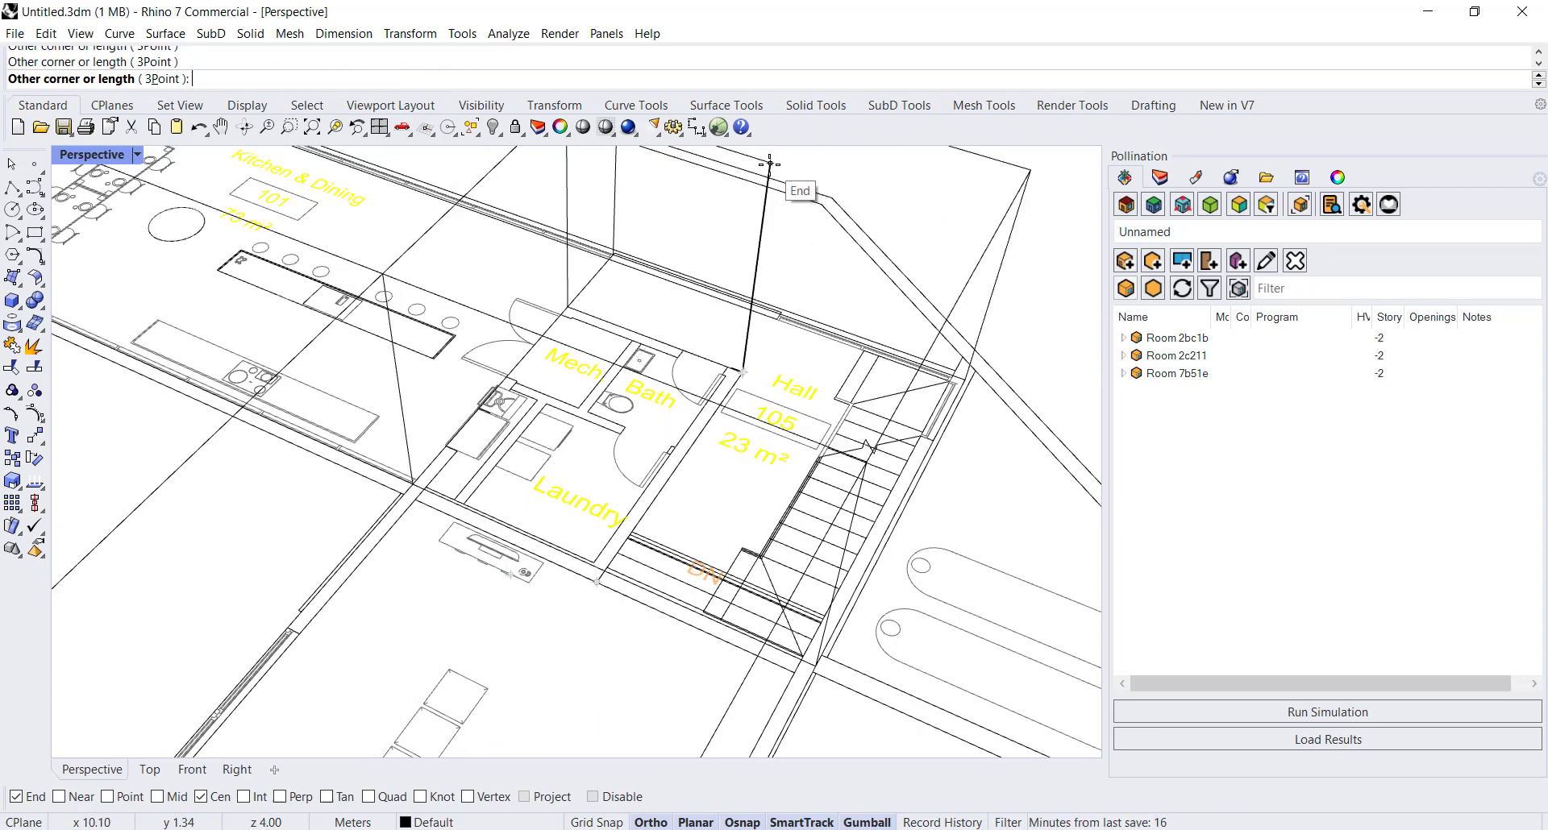
pyautogui.click(764, 276)
# - Draw a third vertical plane from a wall corner to the Hall corner, up to the top corner
pyautogui.press('Return')
pyautogui.click(198, 78)
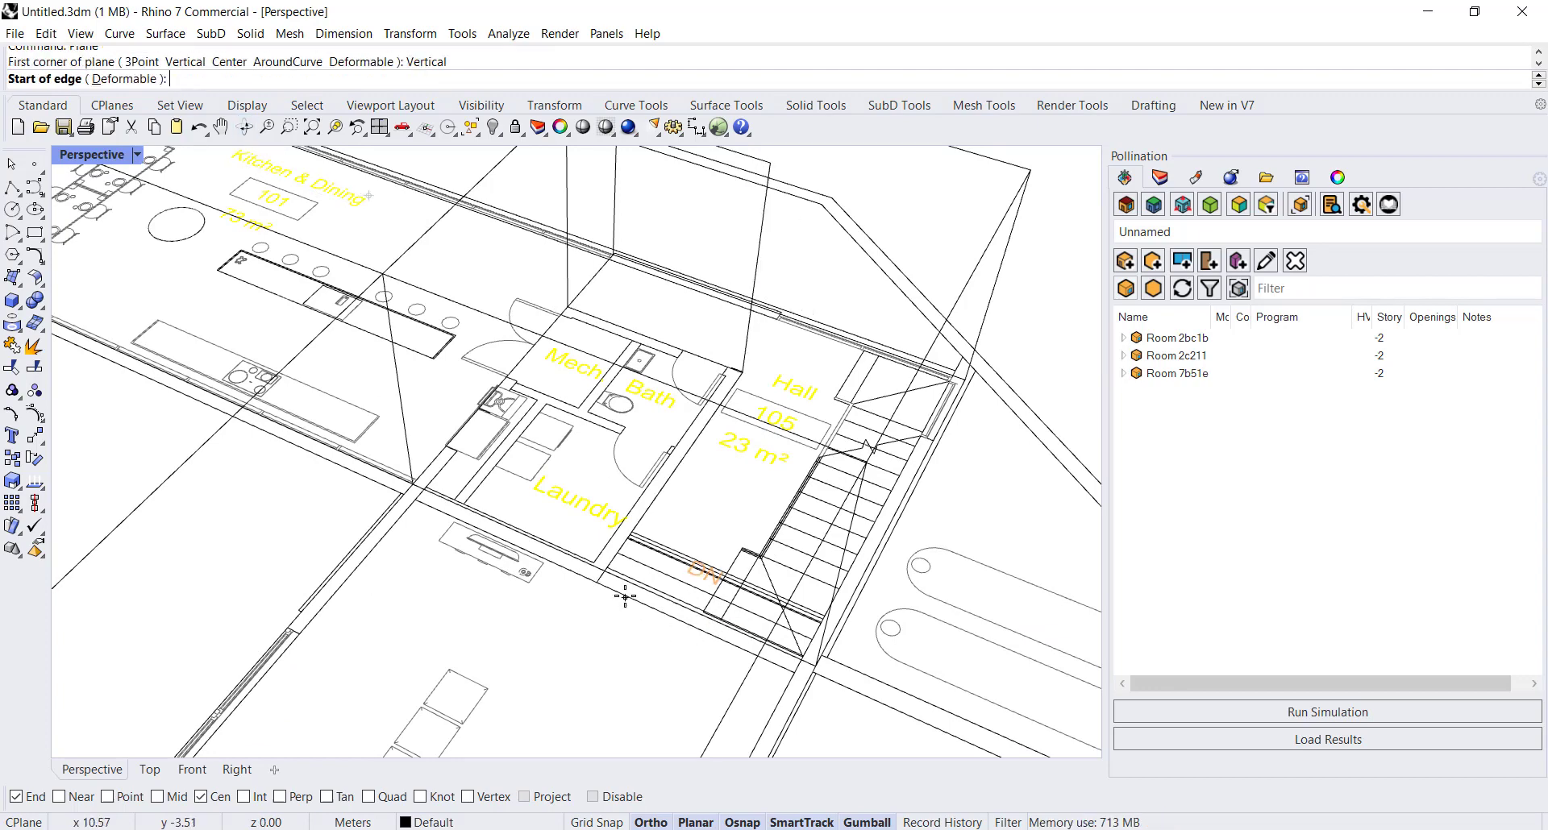
pyautogui.click(598, 582)
pyautogui.click(742, 372)
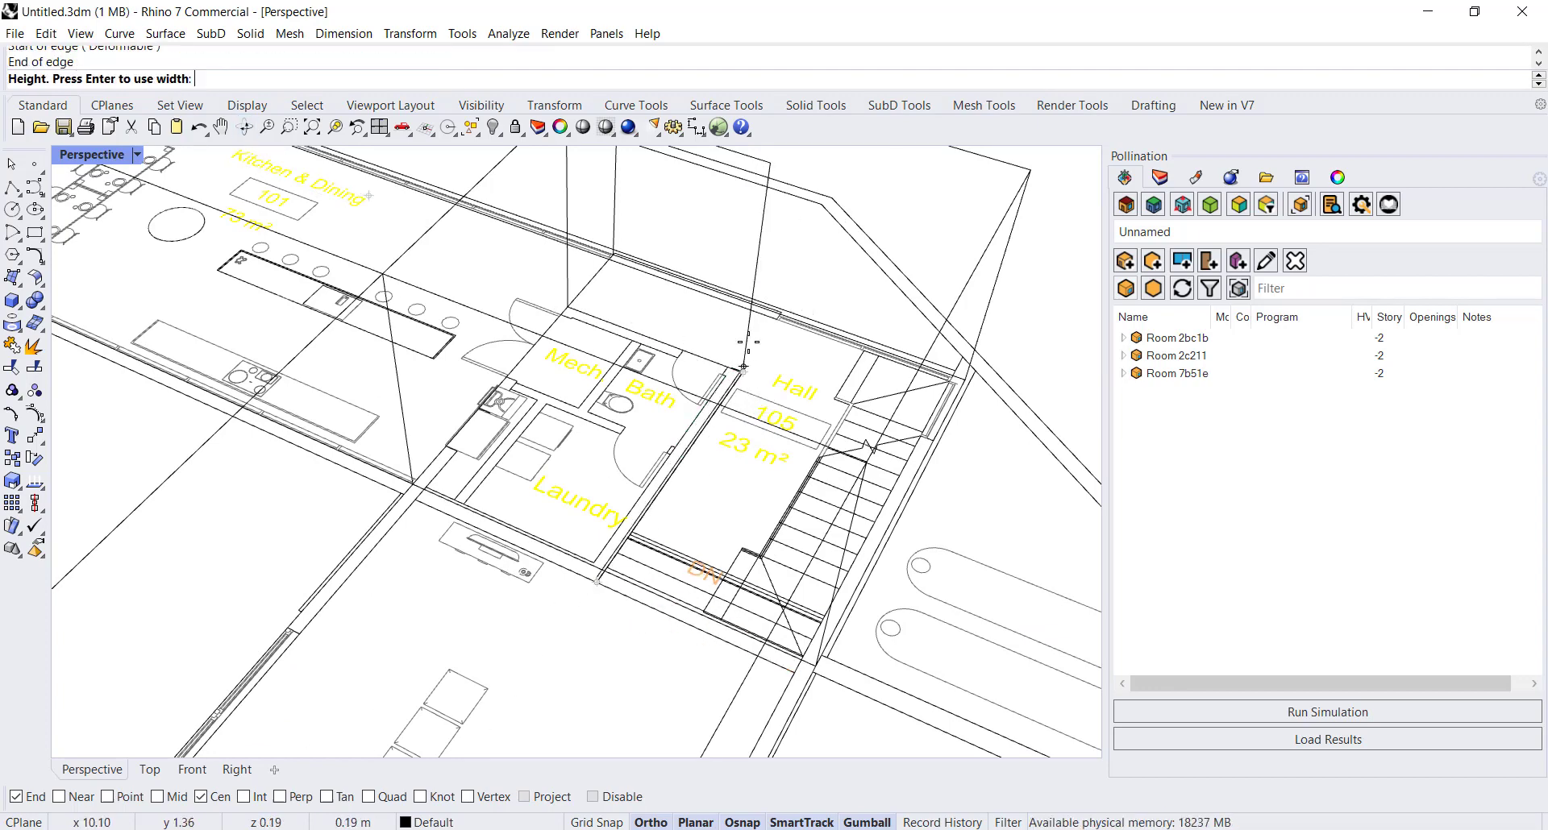
pyautogui.click(773, 167)
pyautogui.moveTo(750, 451); pyautogui.dragTo(778, 528, button='right')
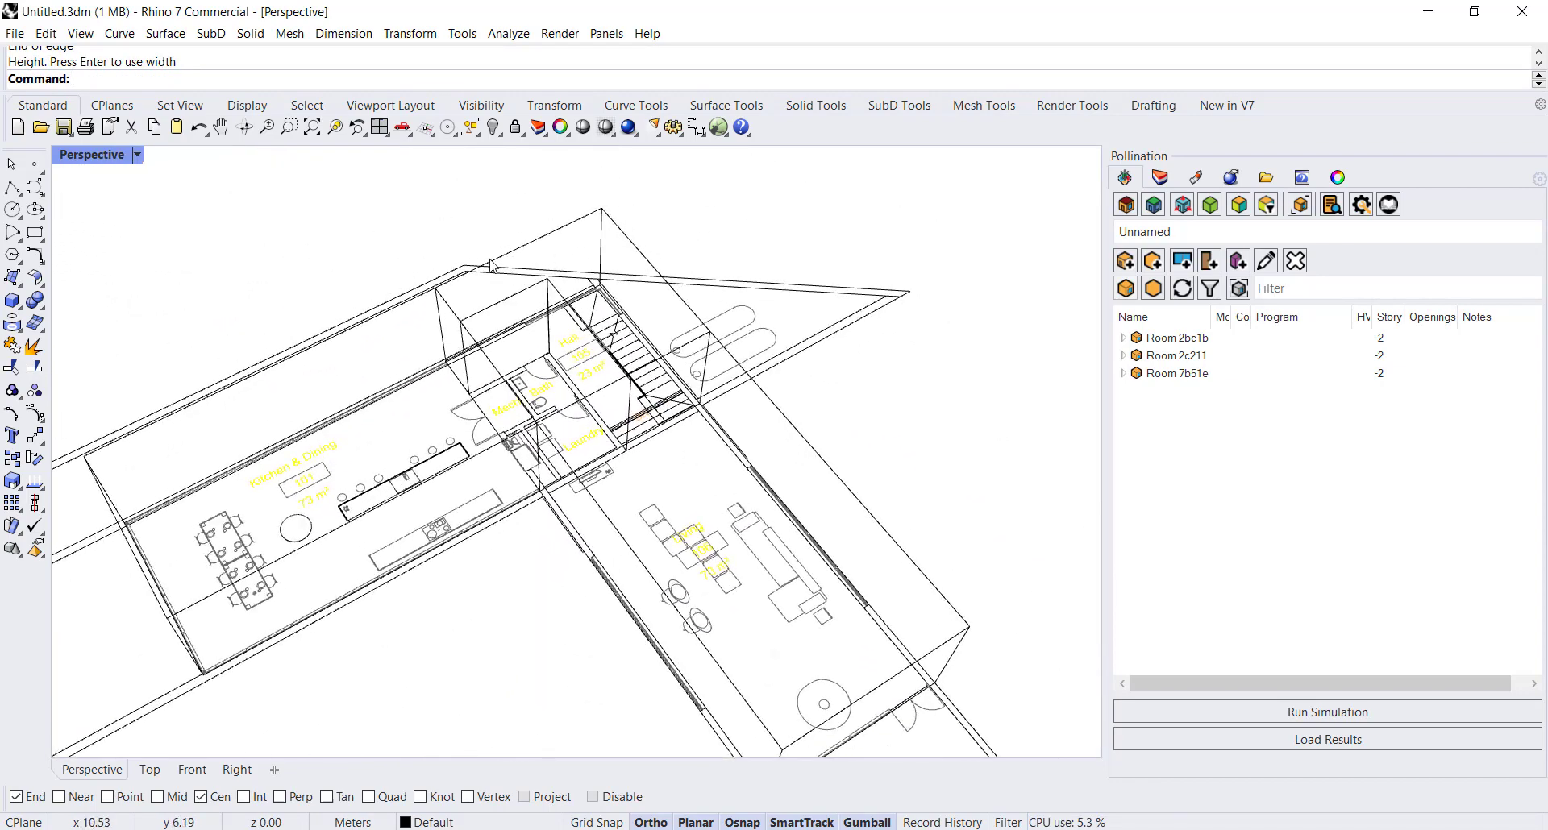
# - Colour the rooms by face type and check the central room's wall surfaces
pyautogui.scroll(3, 492, 266)
pyautogui.click(1127, 204)
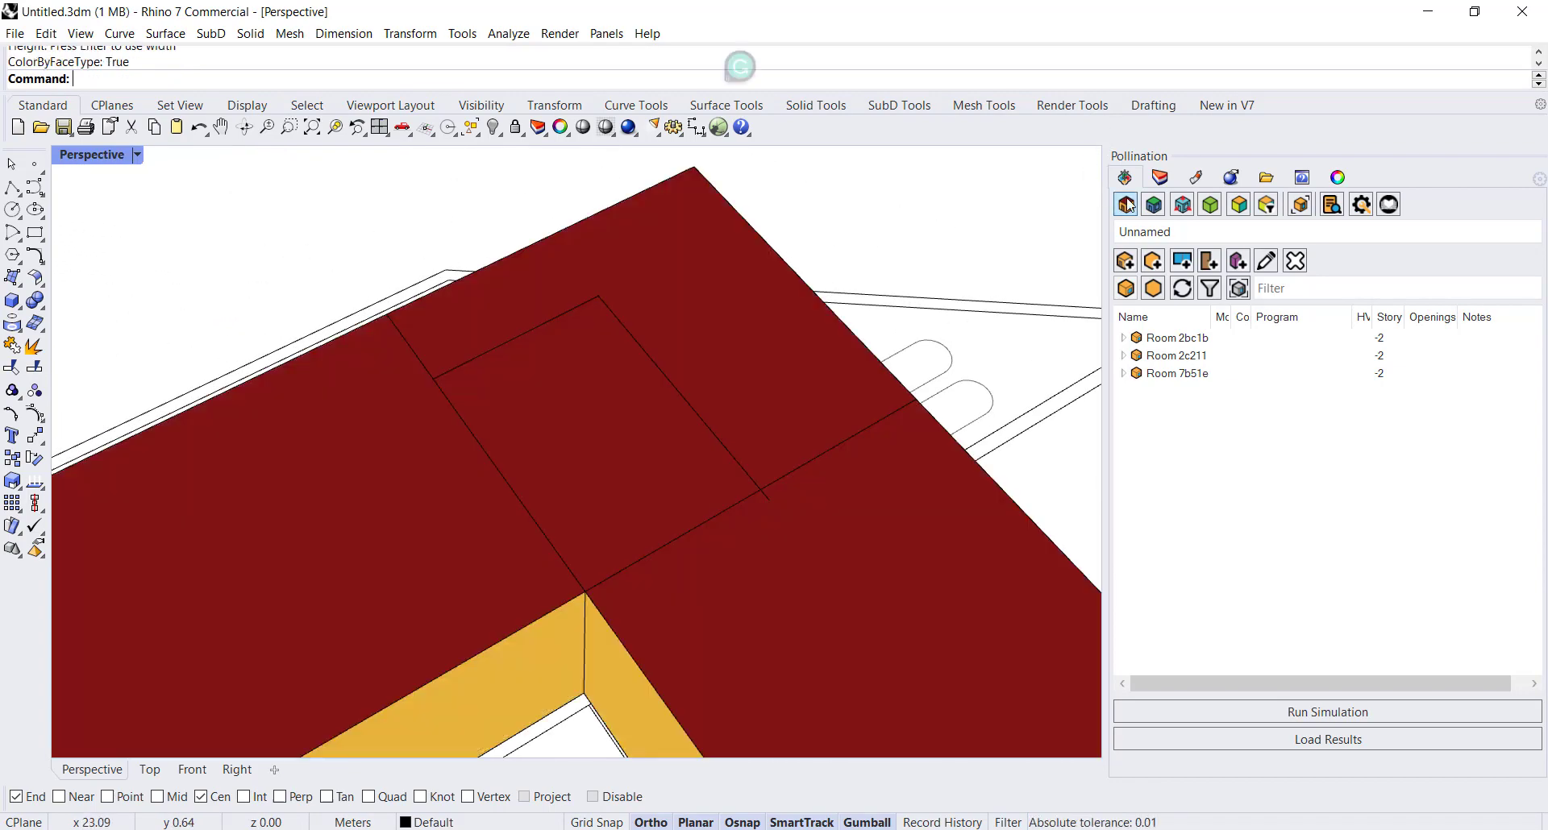
pyautogui.click(486, 352)
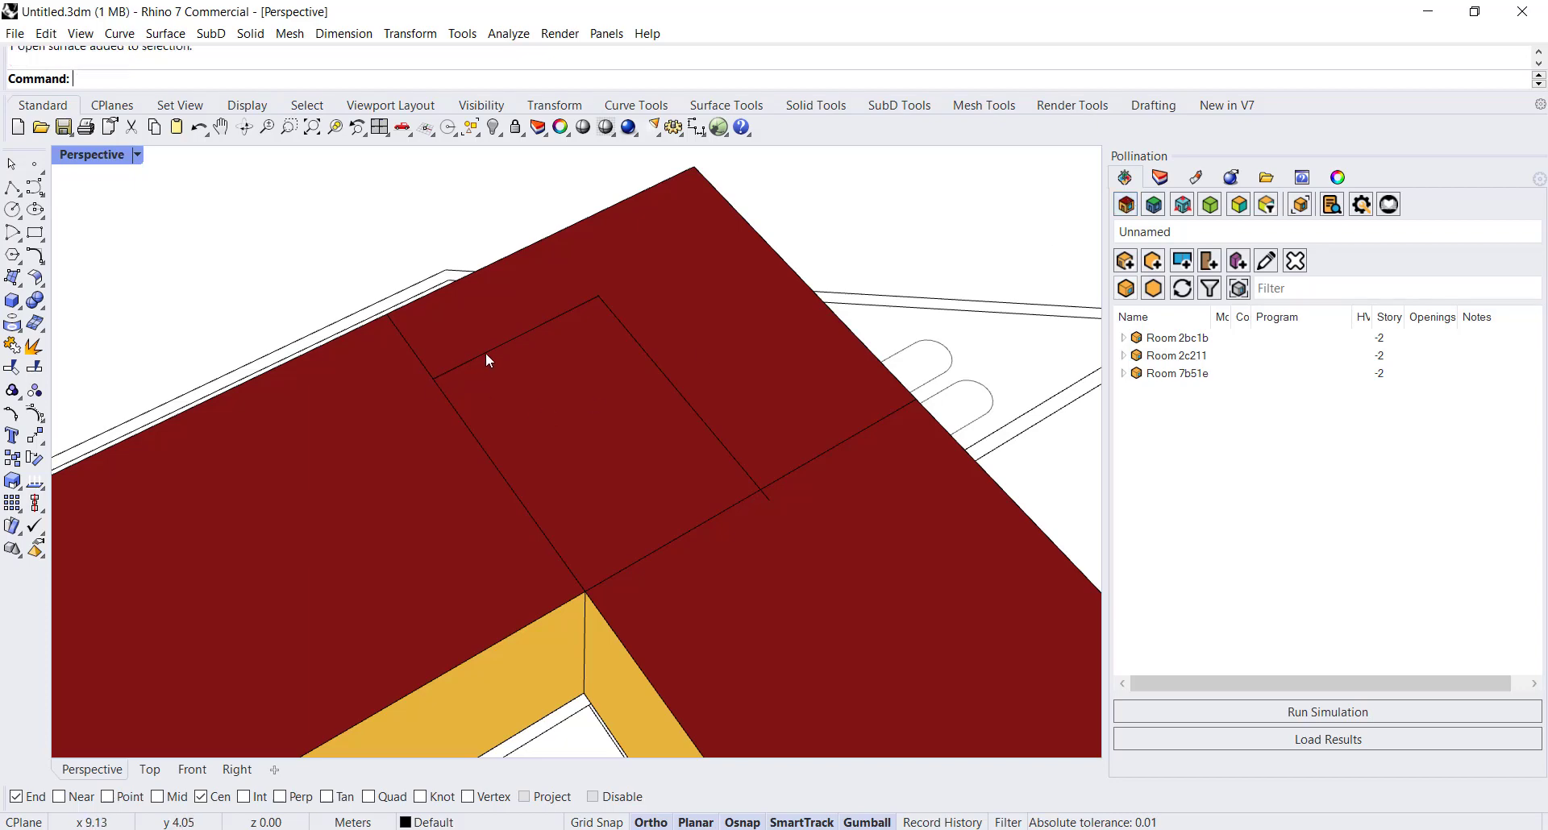
pyautogui.click(650, 363)
pyautogui.click(597, 516)
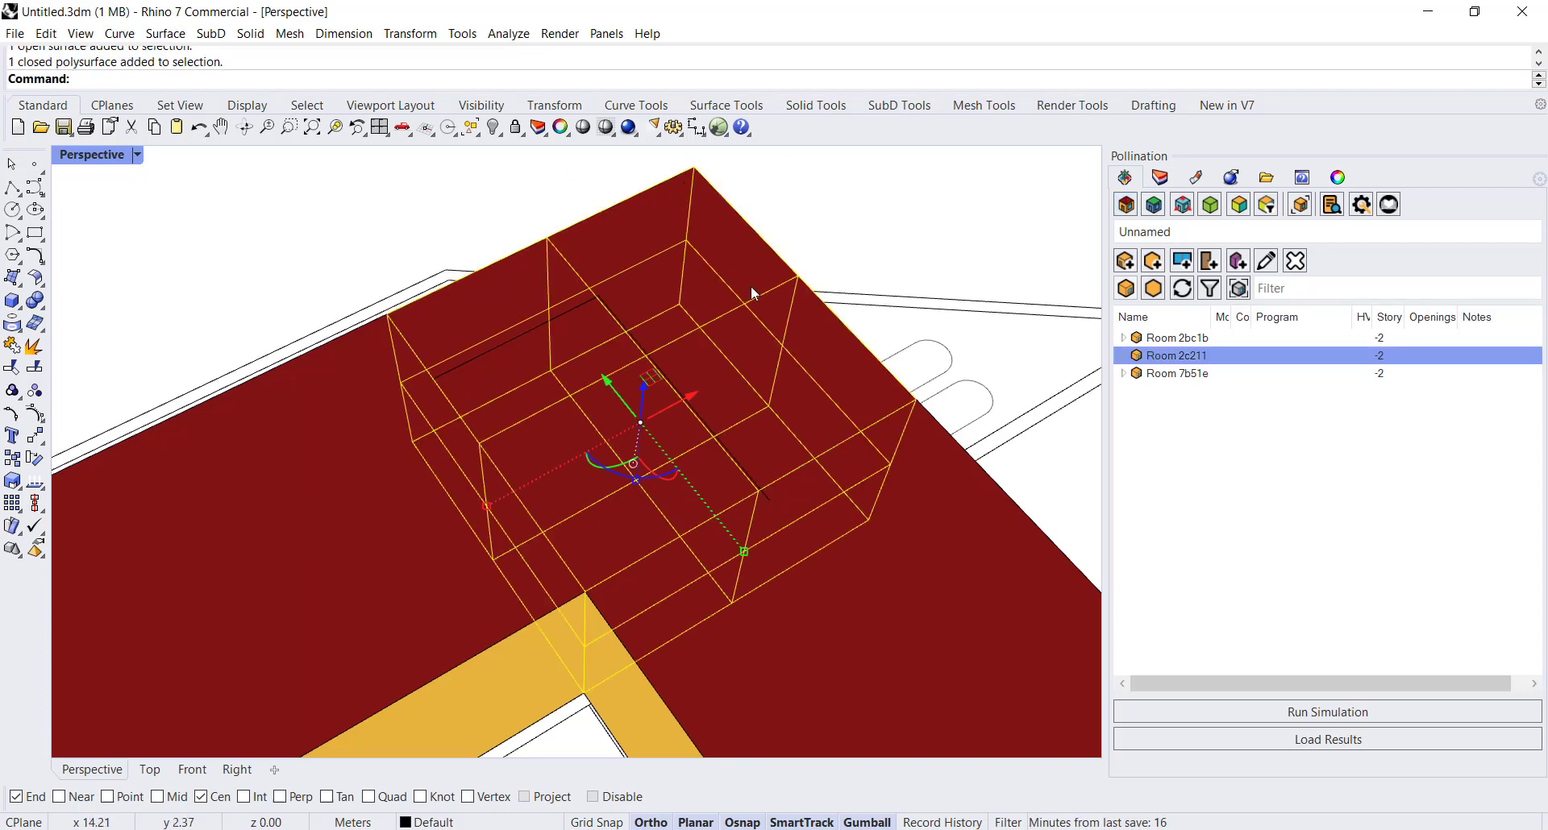
pyautogui.press('Escape')
# - Split room 2c211 with the drawn cutter planes using PO_SplitRoom, then delete the leftover cutter
pyautogui.moveTo(777, 226); pyautogui.dragTo(352, 307, button='right')
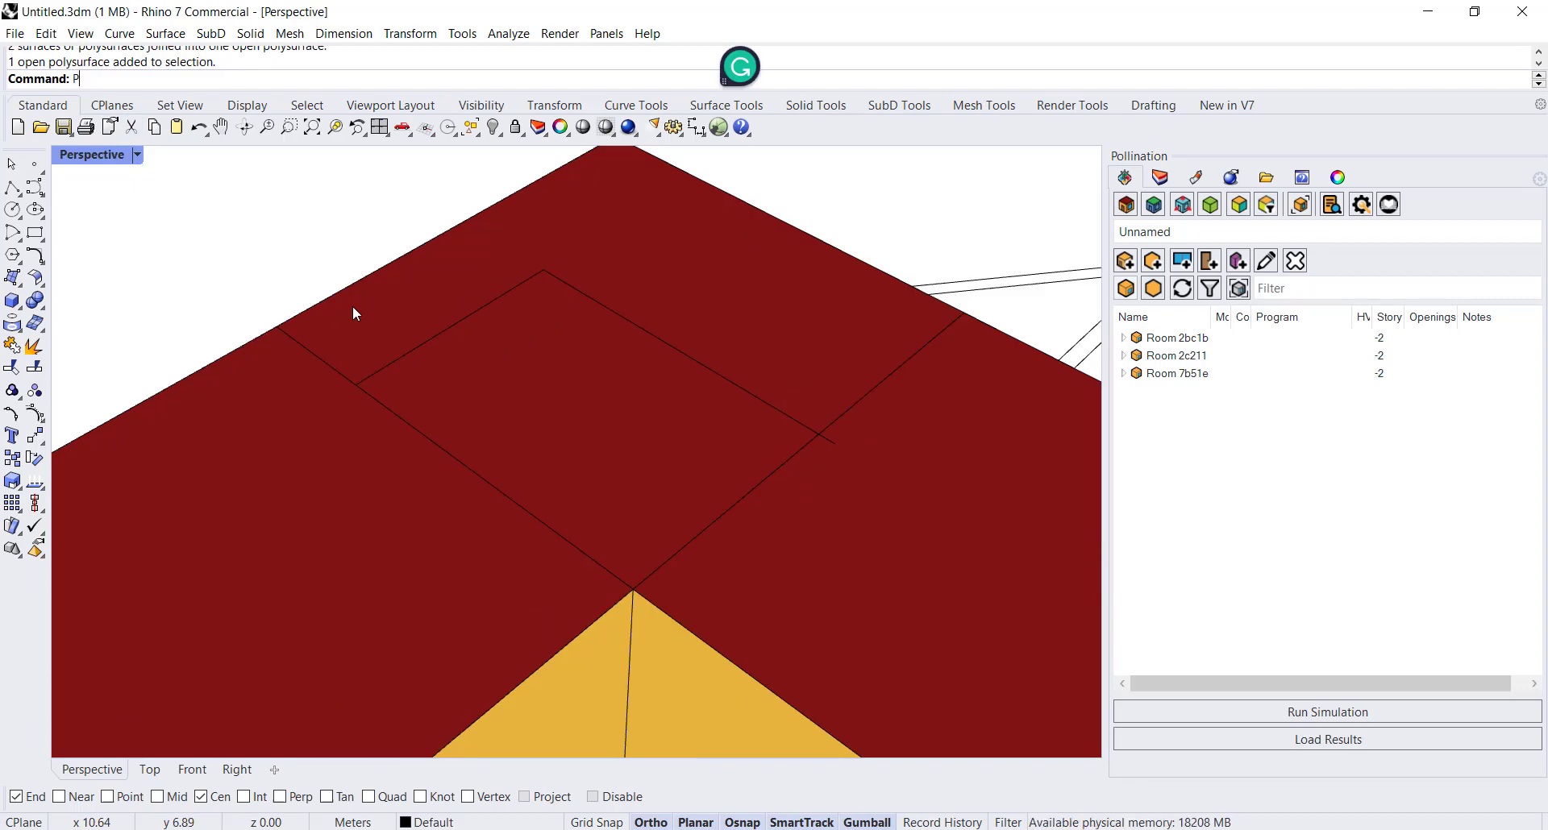
pyautogui.write('PO_SplitRoom')
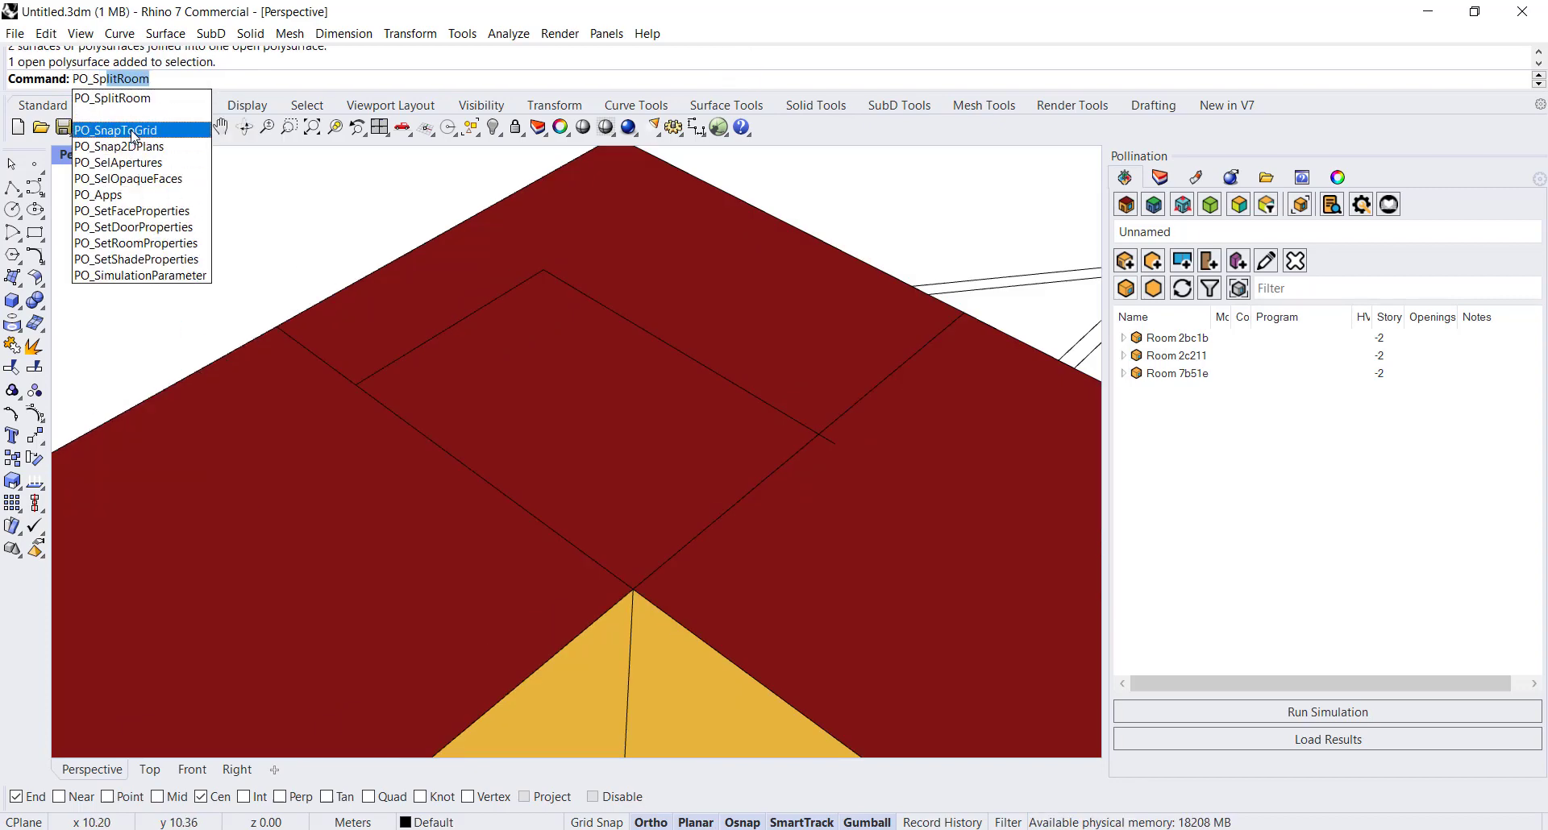
pyautogui.click(149, 98)
pyautogui.click(413, 263)
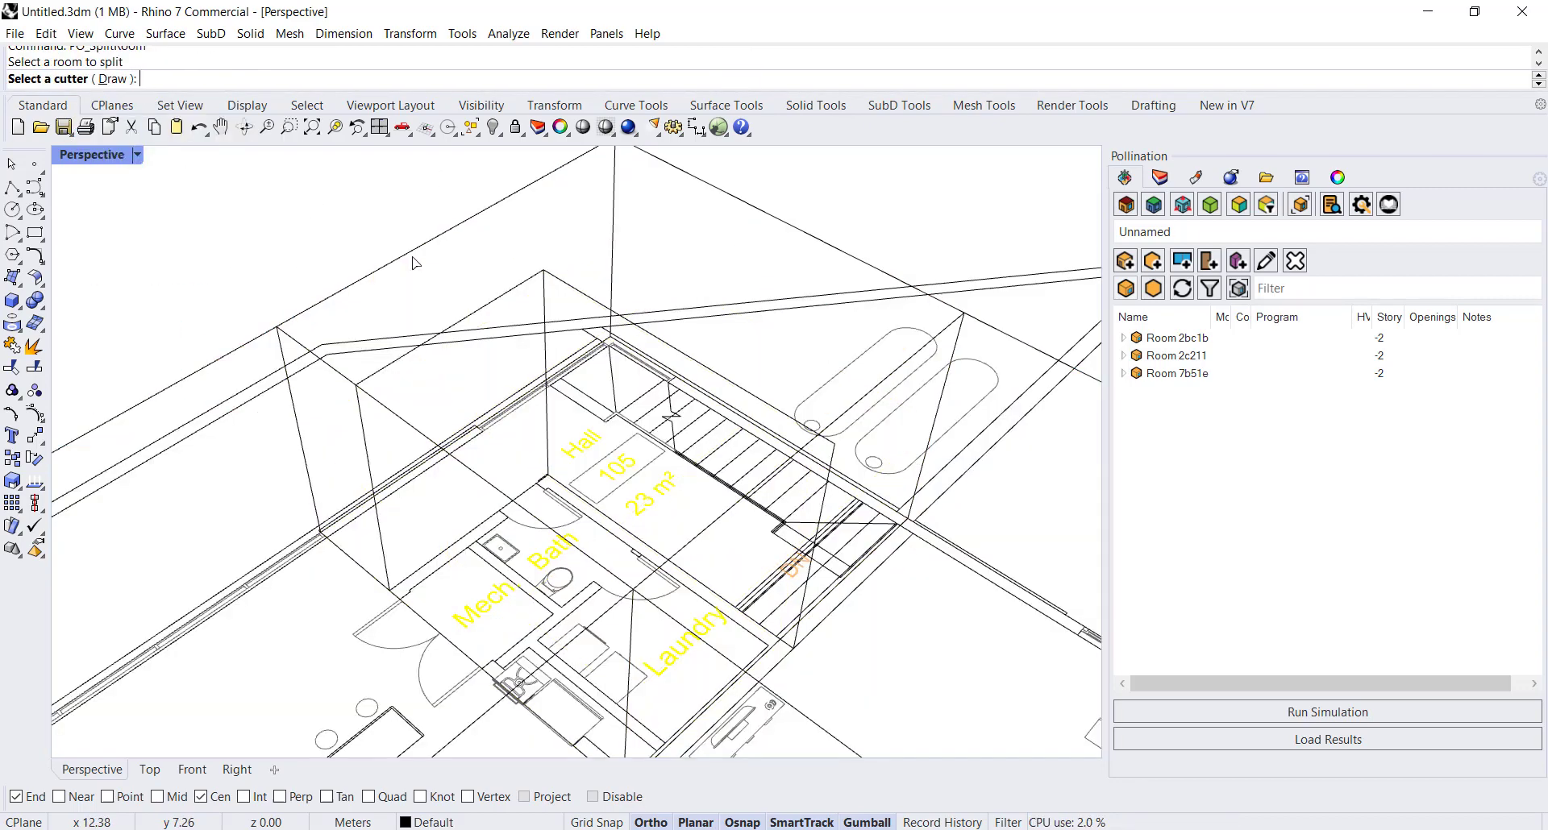
pyautogui.click(537, 279)
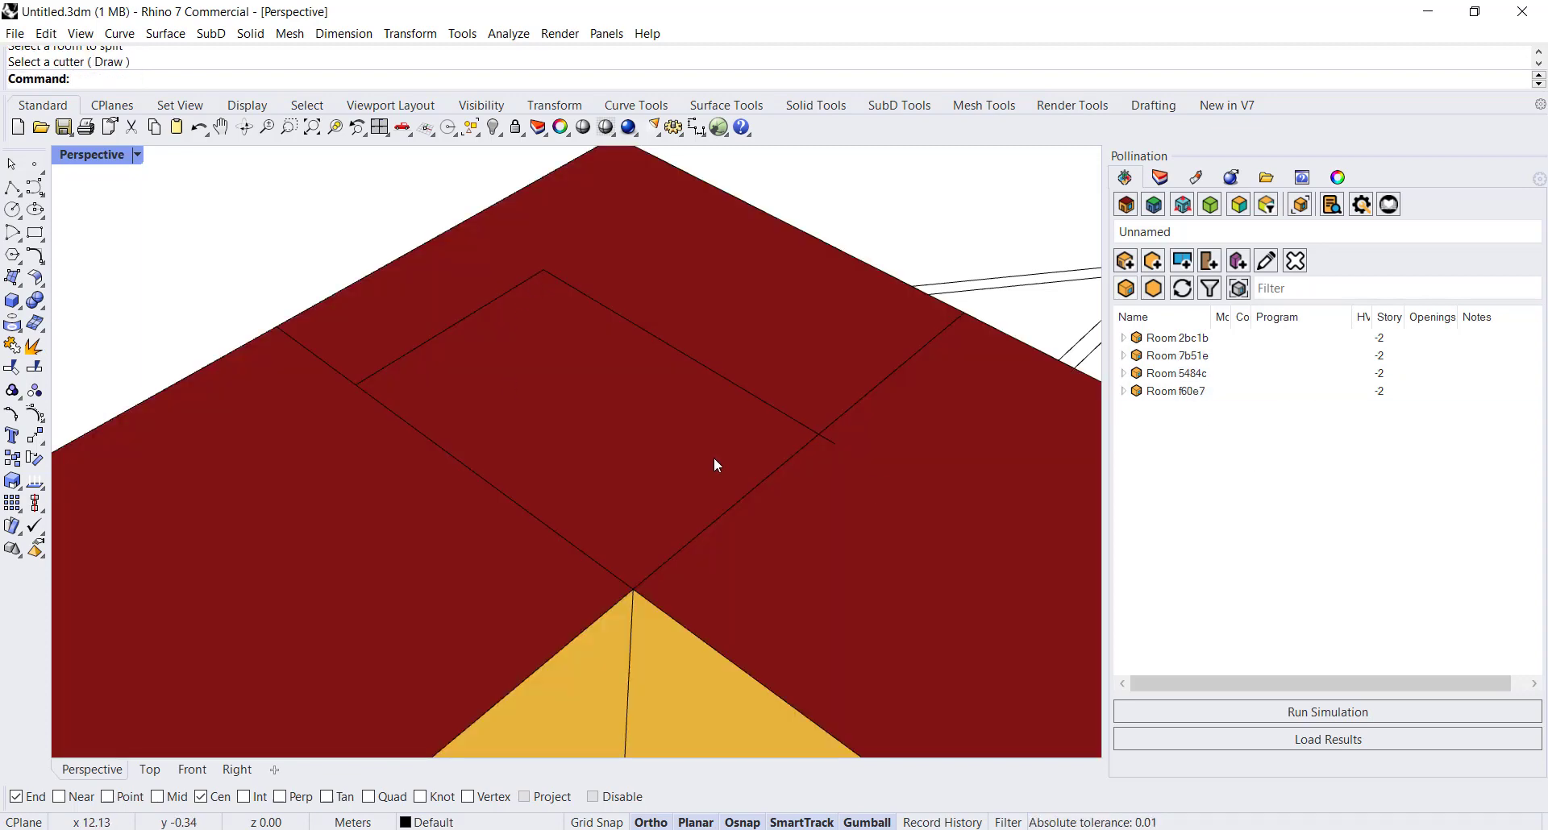
pyautogui.click(575, 290)
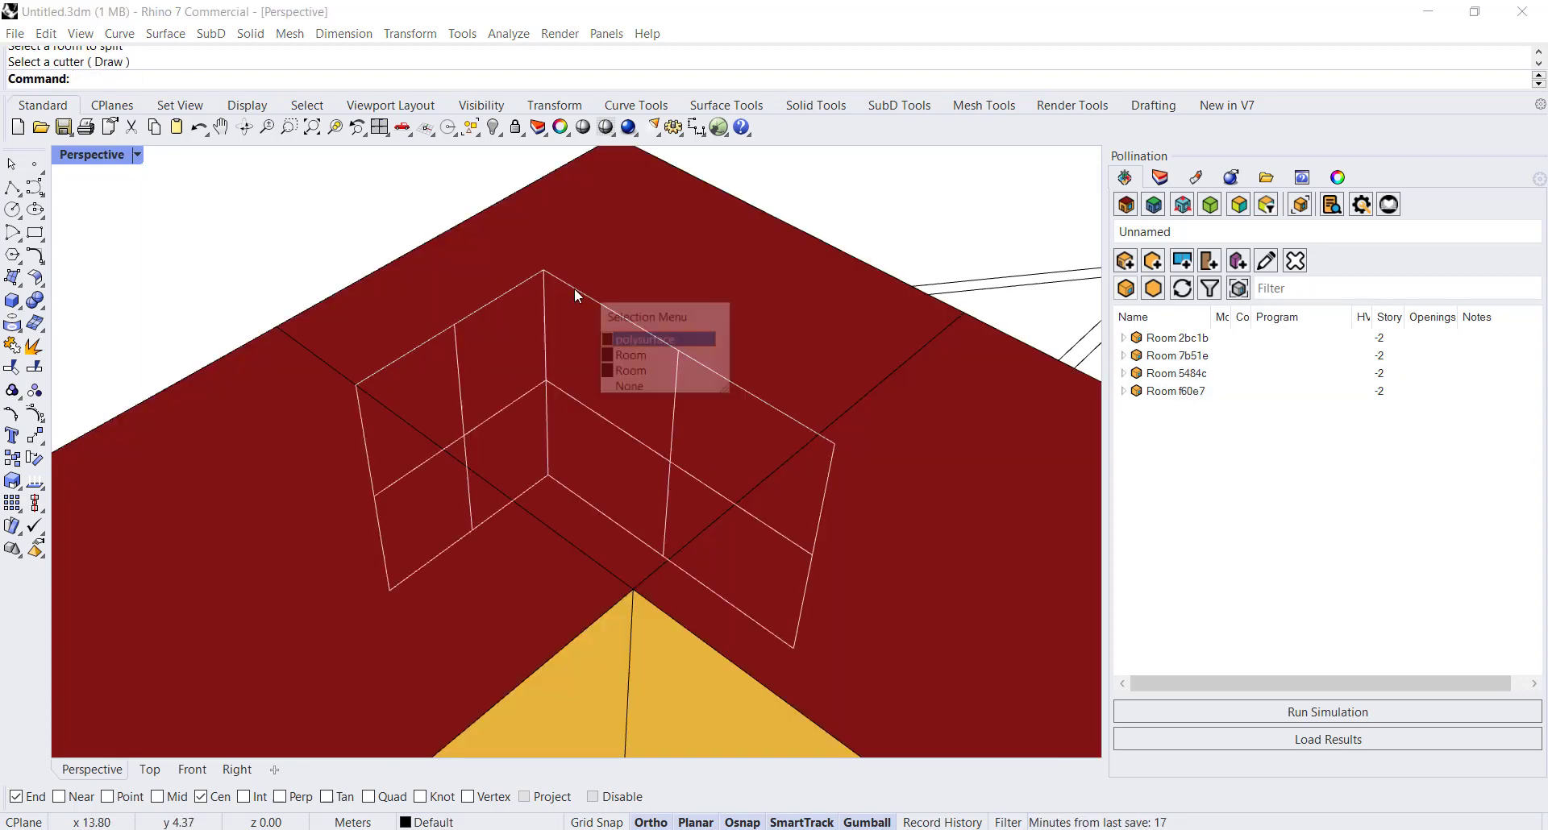
pyautogui.click(647, 341)
pyautogui.press('Delete')
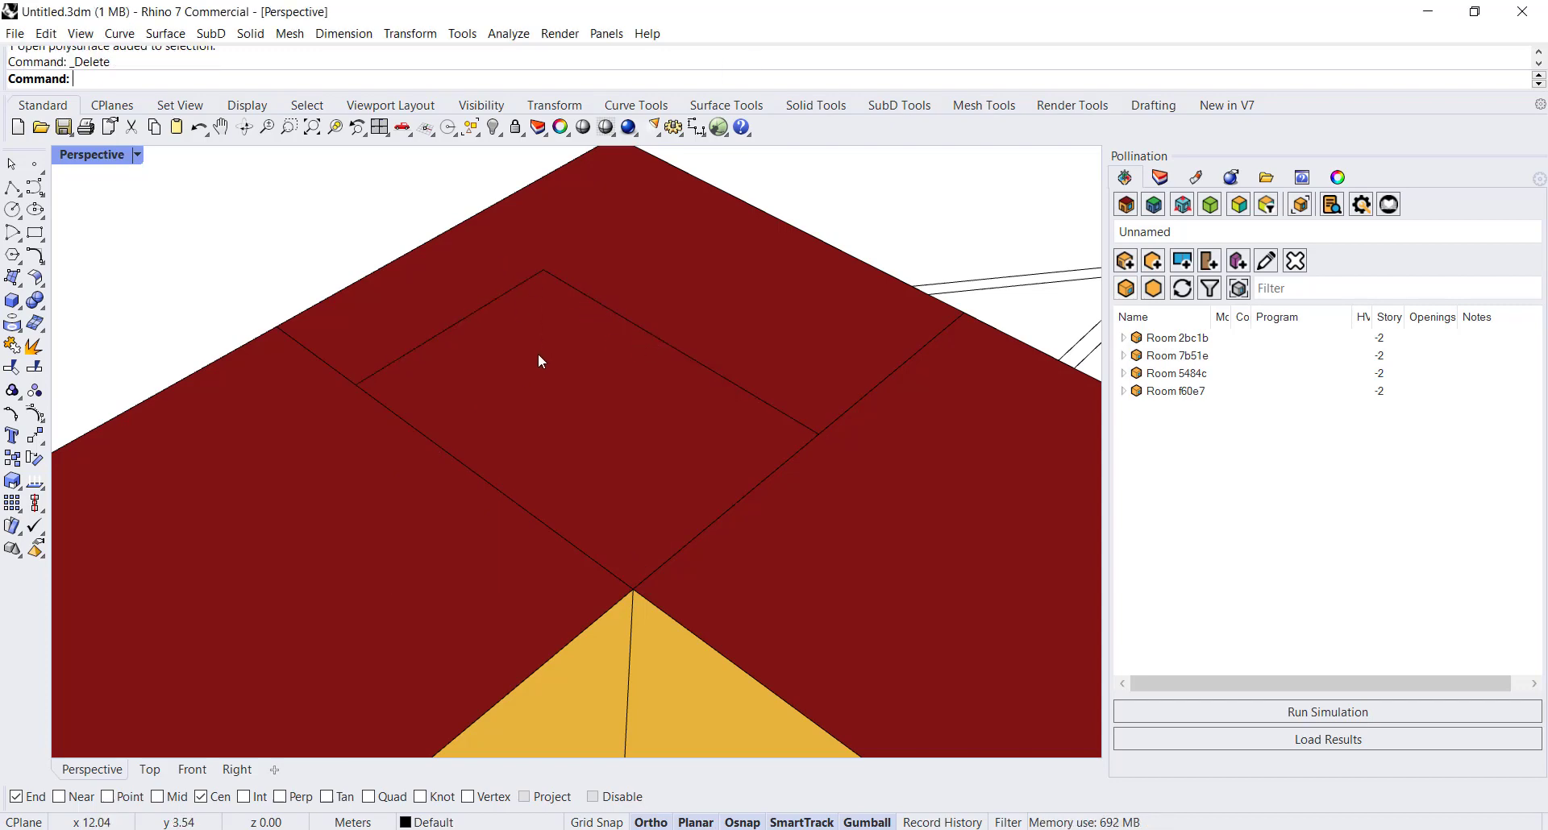
# - Select the new rooms 5484c and f60e7 and orbit around the L-shaped building to inspect them
pyautogui.click(455, 324)
pyautogui.click(518, 371)
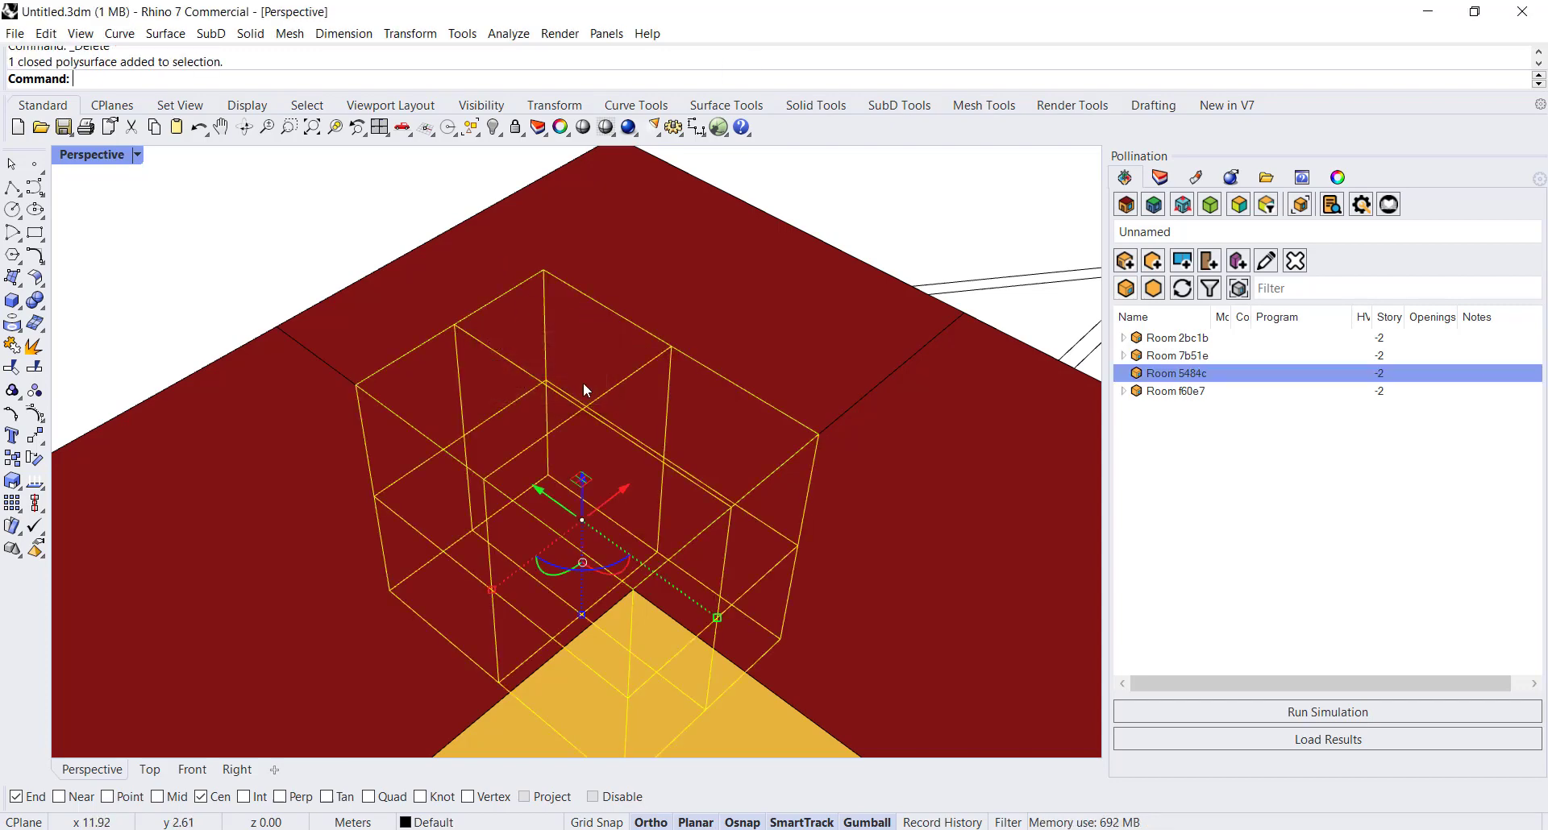
pyautogui.click(756, 211)
pyautogui.moveTo(650, 230); pyautogui.dragTo(822, 346, button='right')
pyautogui.scroll(5, 450, 489)
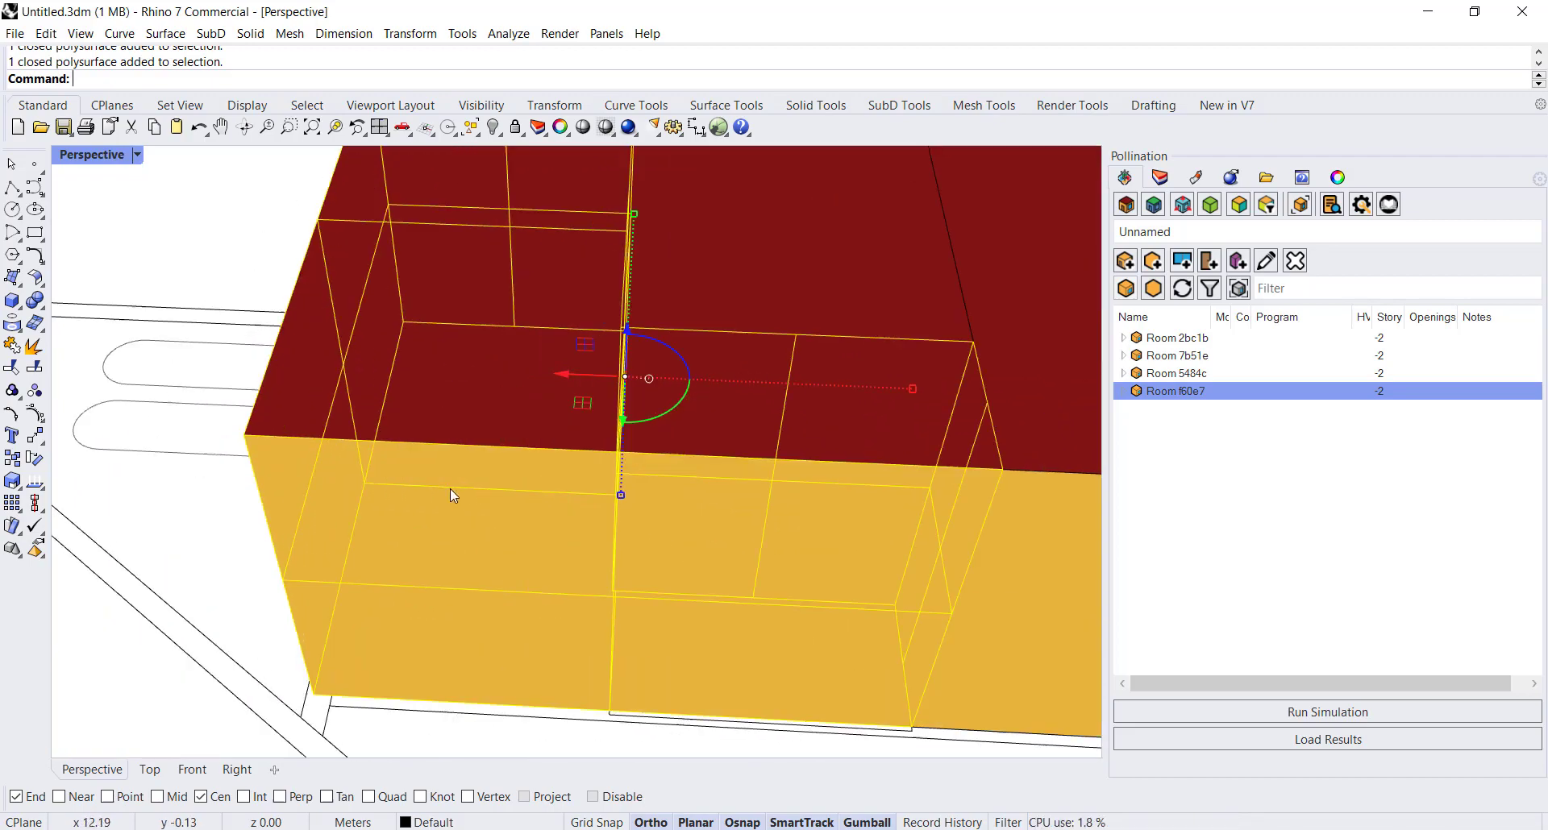
pyautogui.moveTo(821, 500); pyautogui.dragTo(556, 510, button='right')
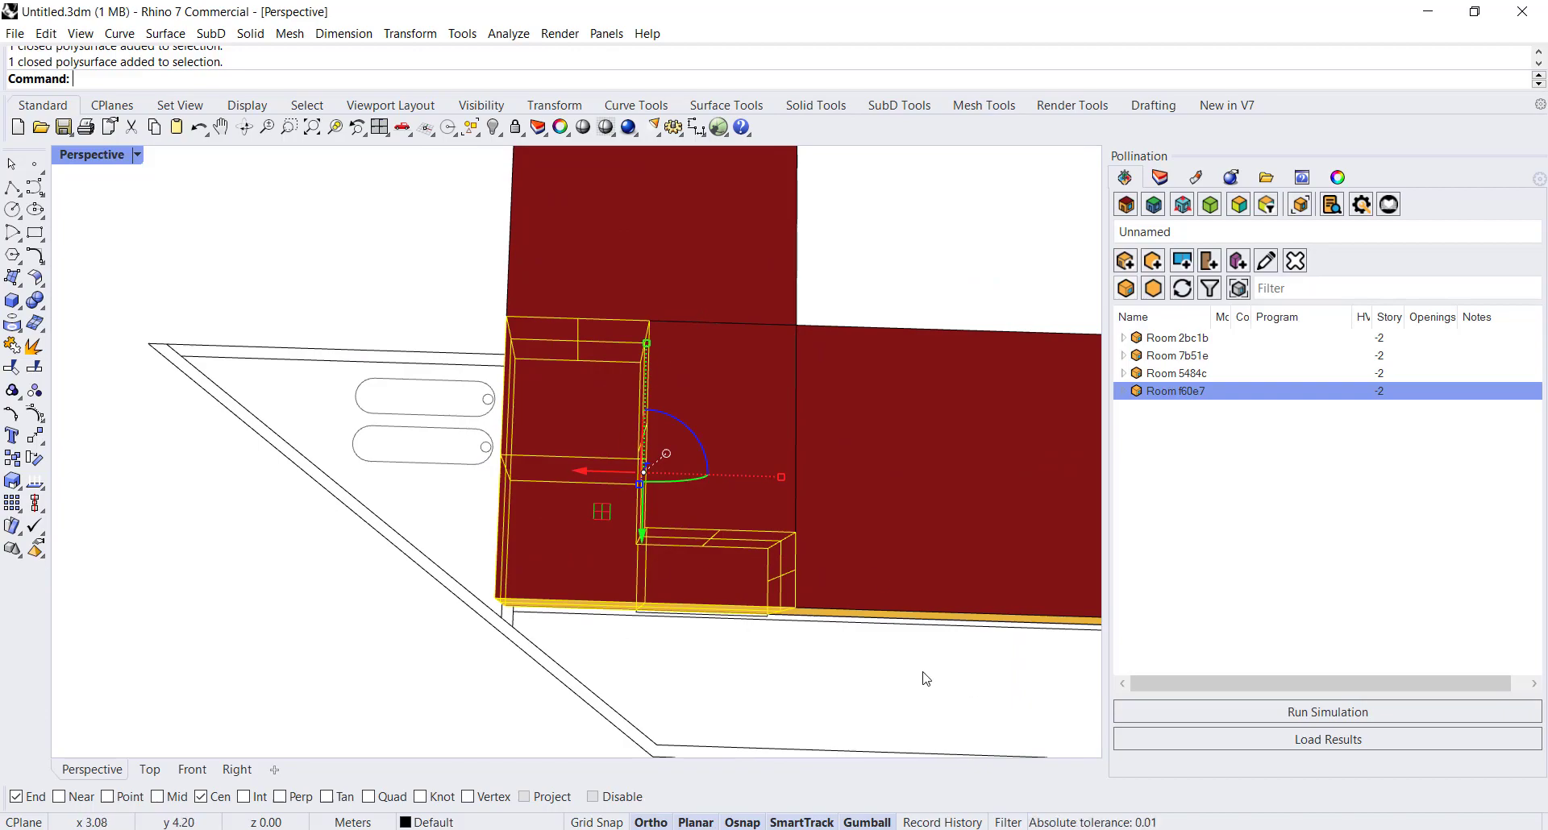